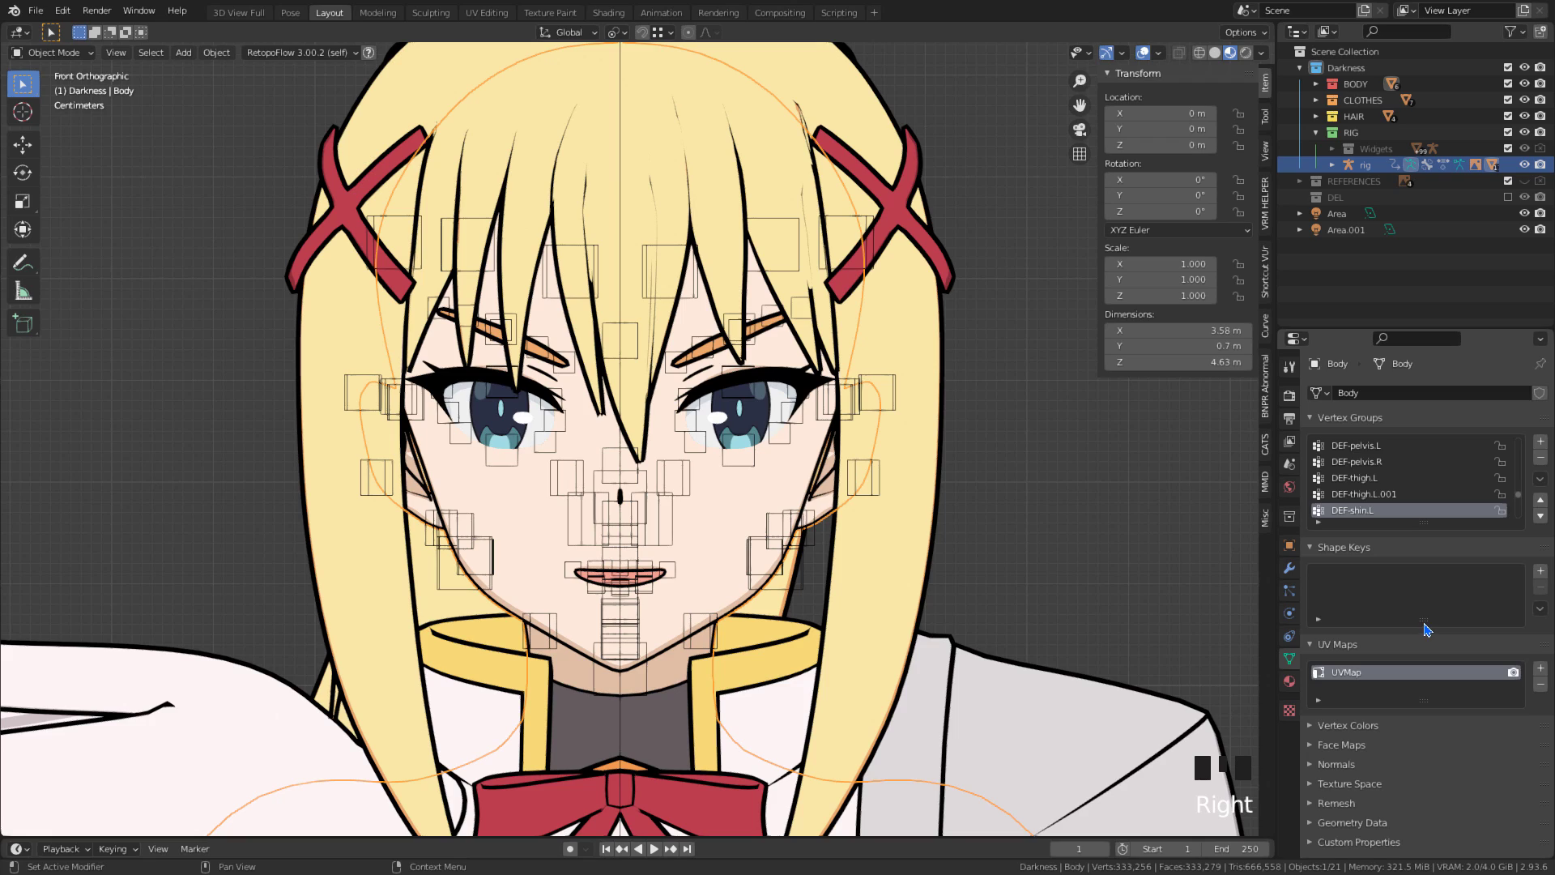
Enlarge the shape key list and add a Basis key plus three relative shape keys to the Body mesh
{"action": "left_click_drag", "start_coordinate": [1425, 623], "coordinate": [1392, 636]}
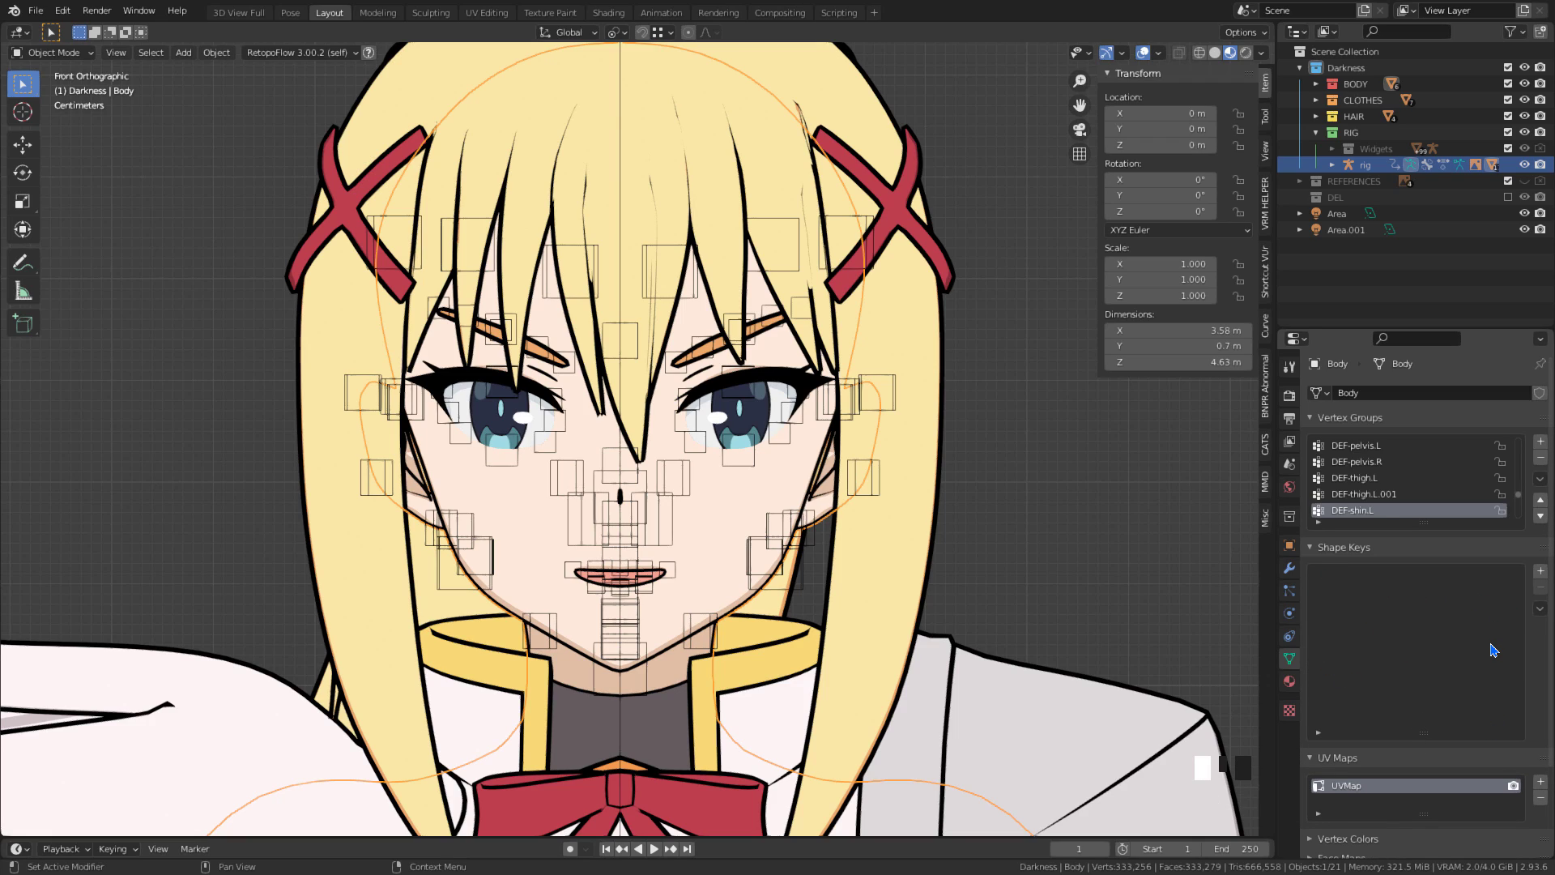
{"action": "left_click", "coordinate": [1541, 571]}
{"action": "left_click", "coordinate": [1542, 571]}
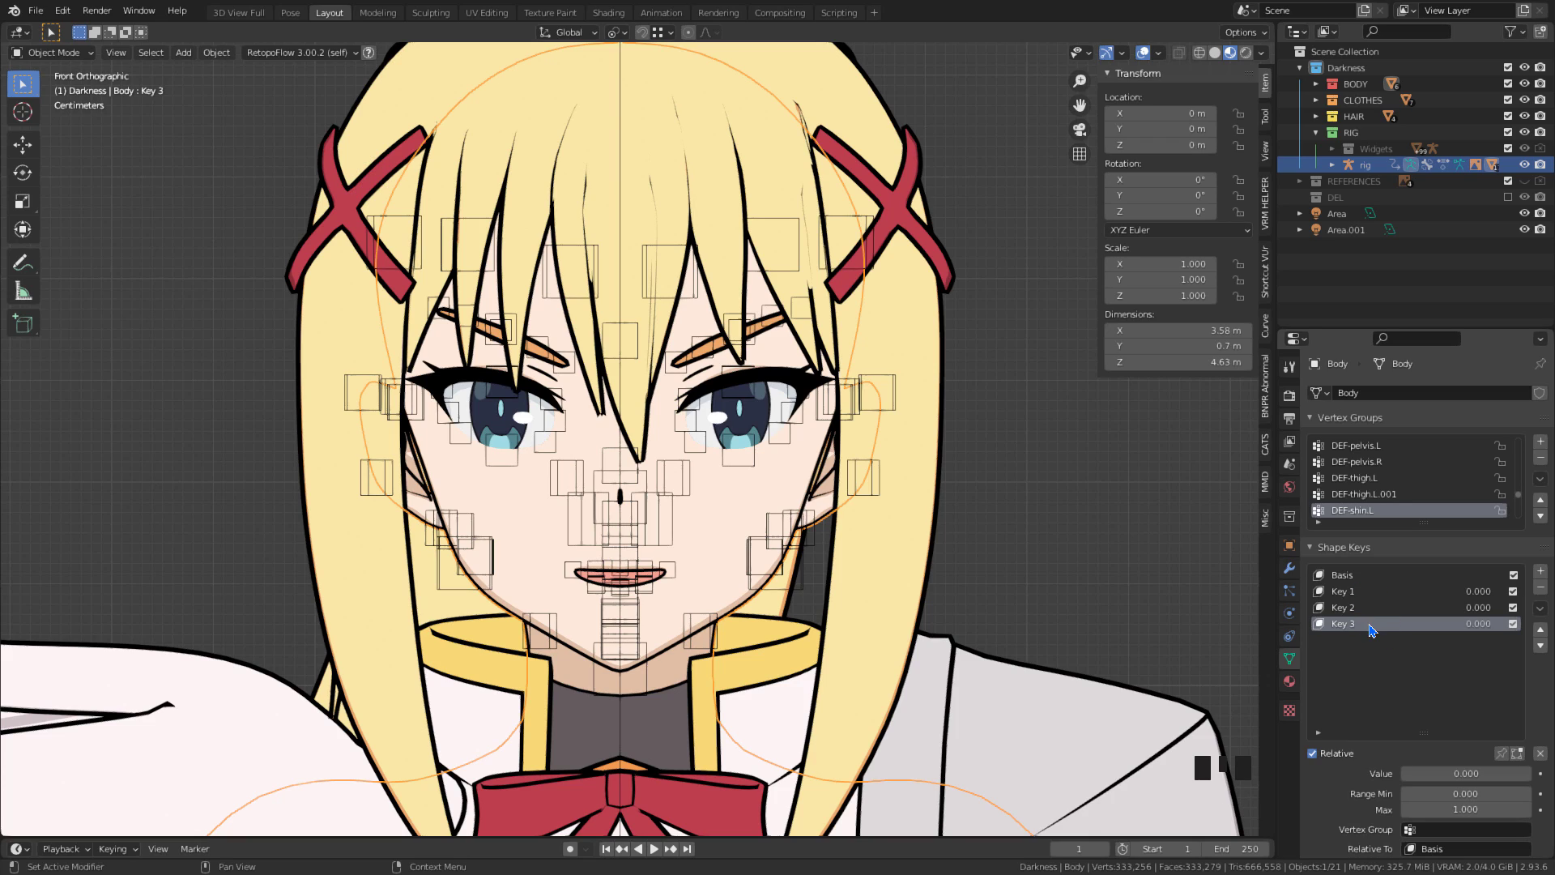
Inspect Key 3 on the mesh in Edit Mode, return to Object Mode and make Key 1 the active shape key
{"action": "key", "text": "Tab"}
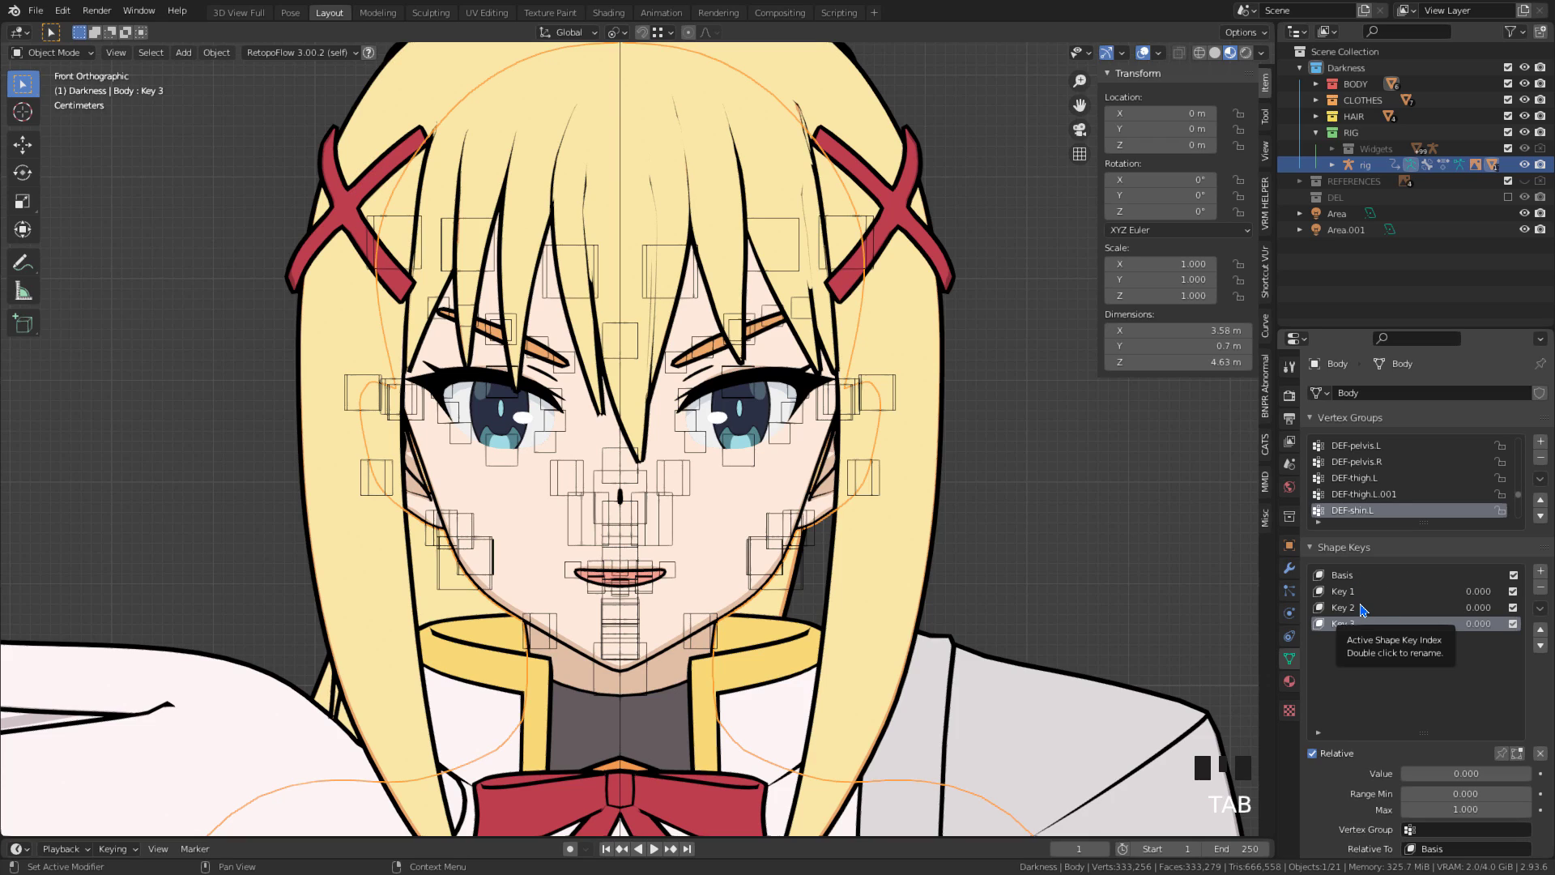
{"action": "key", "text": "Tab"}
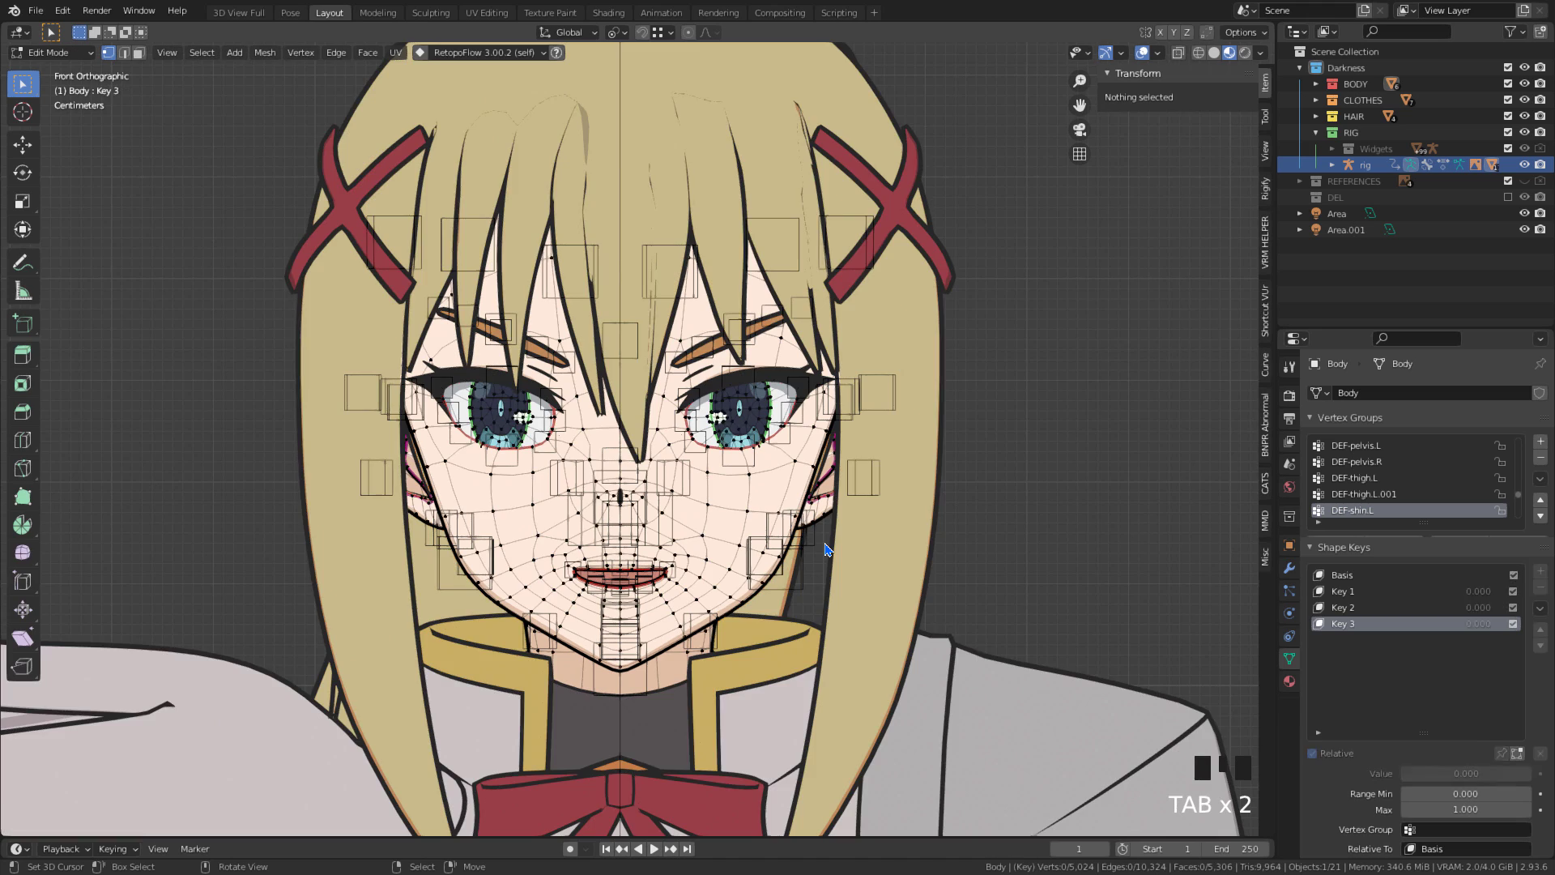
{"action": "middle_click_drag", "start_coordinate": [720, 625], "coordinate": [715, 433], "text": "shift"}
{"action": "key", "text": "Tab"}
{"action": "left_click", "coordinate": [1341, 595]}
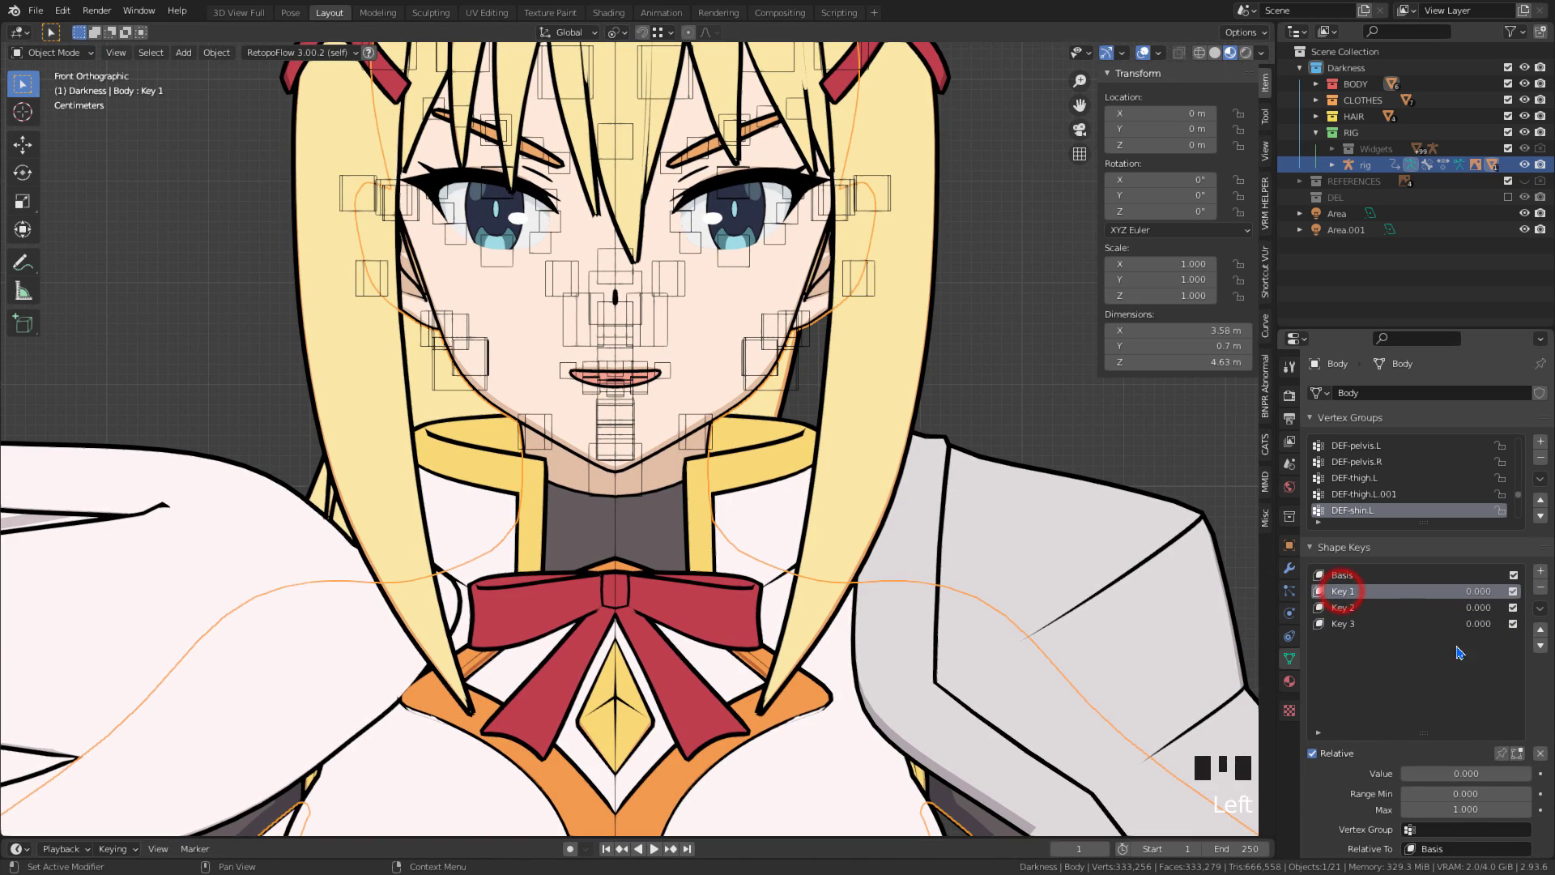
Edit Key 1 by selecting mouth vertices and try moving them with proportional editing
{"action": "key", "text": "Tab"}
{"action": "scroll", "coordinate": [743, 413], "scroll_direction": "up", "scroll_amount": 2}
{"action": "middle_click_drag", "start_coordinate": [820, 430], "coordinate": [832, 457], "text": "shift"}
{"action": "scroll", "coordinate": [832, 457], "scroll_direction": "up", "scroll_amount": 4}
{"action": "left_click_drag", "start_coordinate": [784, 403], "coordinate": [887, 570]}
{"action": "left_click", "coordinate": [688, 33]}
{"action": "left_click_drag", "start_coordinate": [840, 439], "coordinate": [876, 372]}
{"action": "scroll", "coordinate": [834, 434], "scroll_direction": "up", "scroll_amount": 14}
{"action": "right_click", "coordinate": [834, 394]}
Enable X-axis mirroring for the mesh, leave Edit Mode and test Key 1's value
{"action": "left_click", "coordinate": [1164, 32]}
{"action": "scroll", "coordinate": [875, 375], "scroll_direction": "up", "scroll_amount": 6}
{"action": "scroll", "coordinate": [875, 375], "scroll_direction": "down", "scroll_amount": 4}
{"action": "scroll", "coordinate": [603, 476], "scroll_direction": "down", "scroll_amount": 3}
{"action": "key", "text": "Tab"}
{"action": "mouse_move", "coordinate": [1421, 773]}
{"action": "left_mouse_down"}
{"action": "mouse_move", "coordinate": [1531, 773]}
{"action": "mouse_move", "coordinate": [1403, 773]}
{"action": "left_mouse_up"}
{"action": "scroll", "coordinate": [715, 576], "scroll_direction": "down", "scroll_amount": 3}
{"action": "middle_click_drag", "start_coordinate": [716, 576], "coordinate": [705, 643], "text": "shift"}
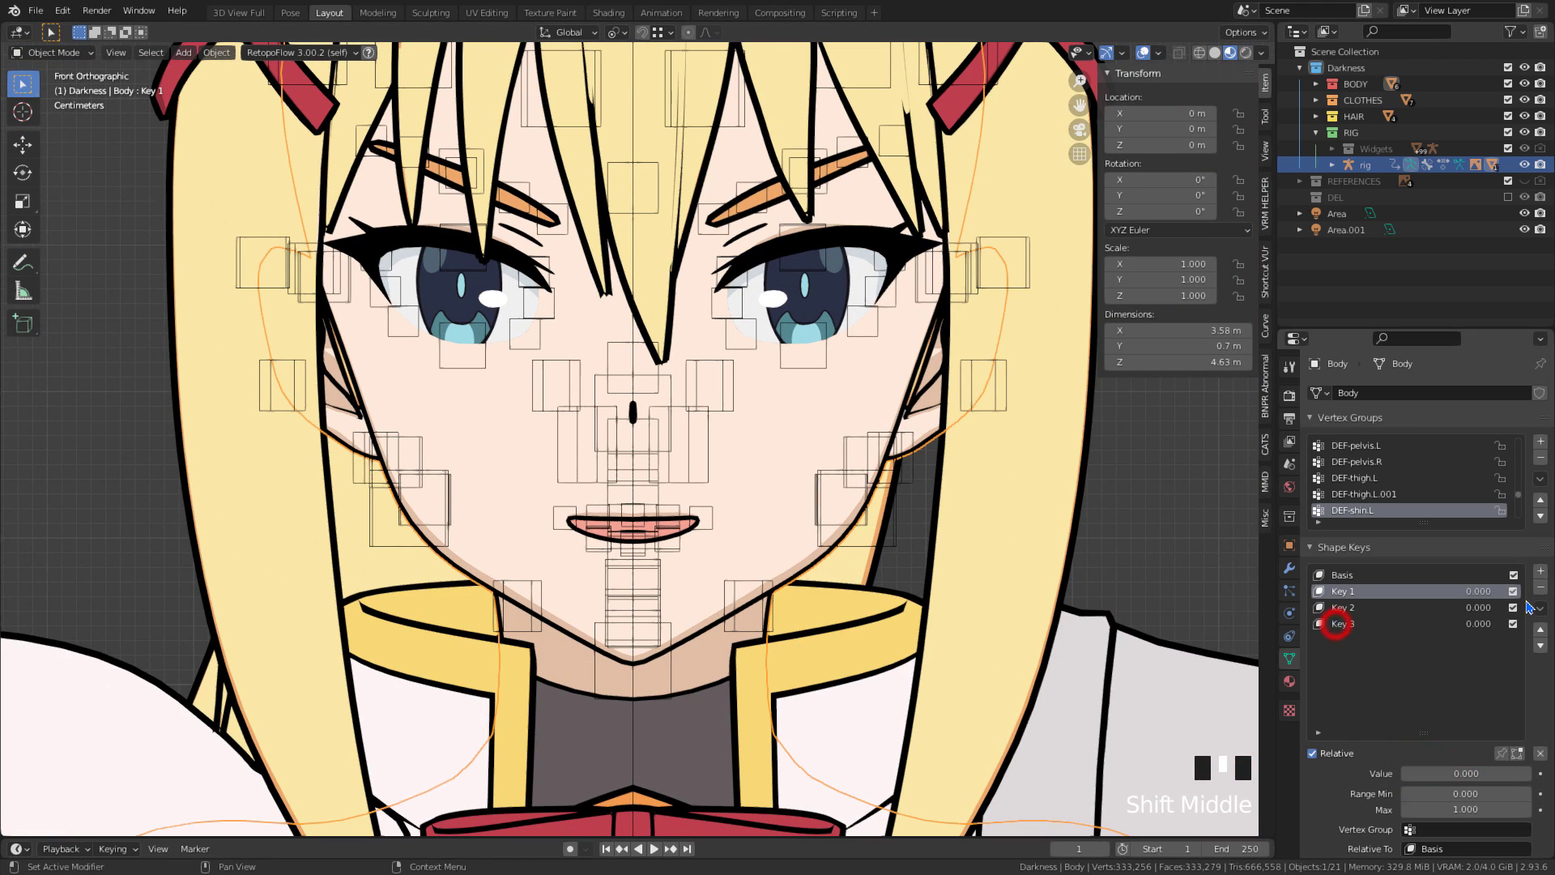
Delete all shape keys from the Body mesh, including Basis
{"action": "left_click", "coordinate": [1336, 624]}
{"action": "left_click", "coordinate": [1540, 586]}
{"action": "left_click", "coordinate": [1540, 586]}
{"action": "left_click", "coordinate": [1540, 587]}
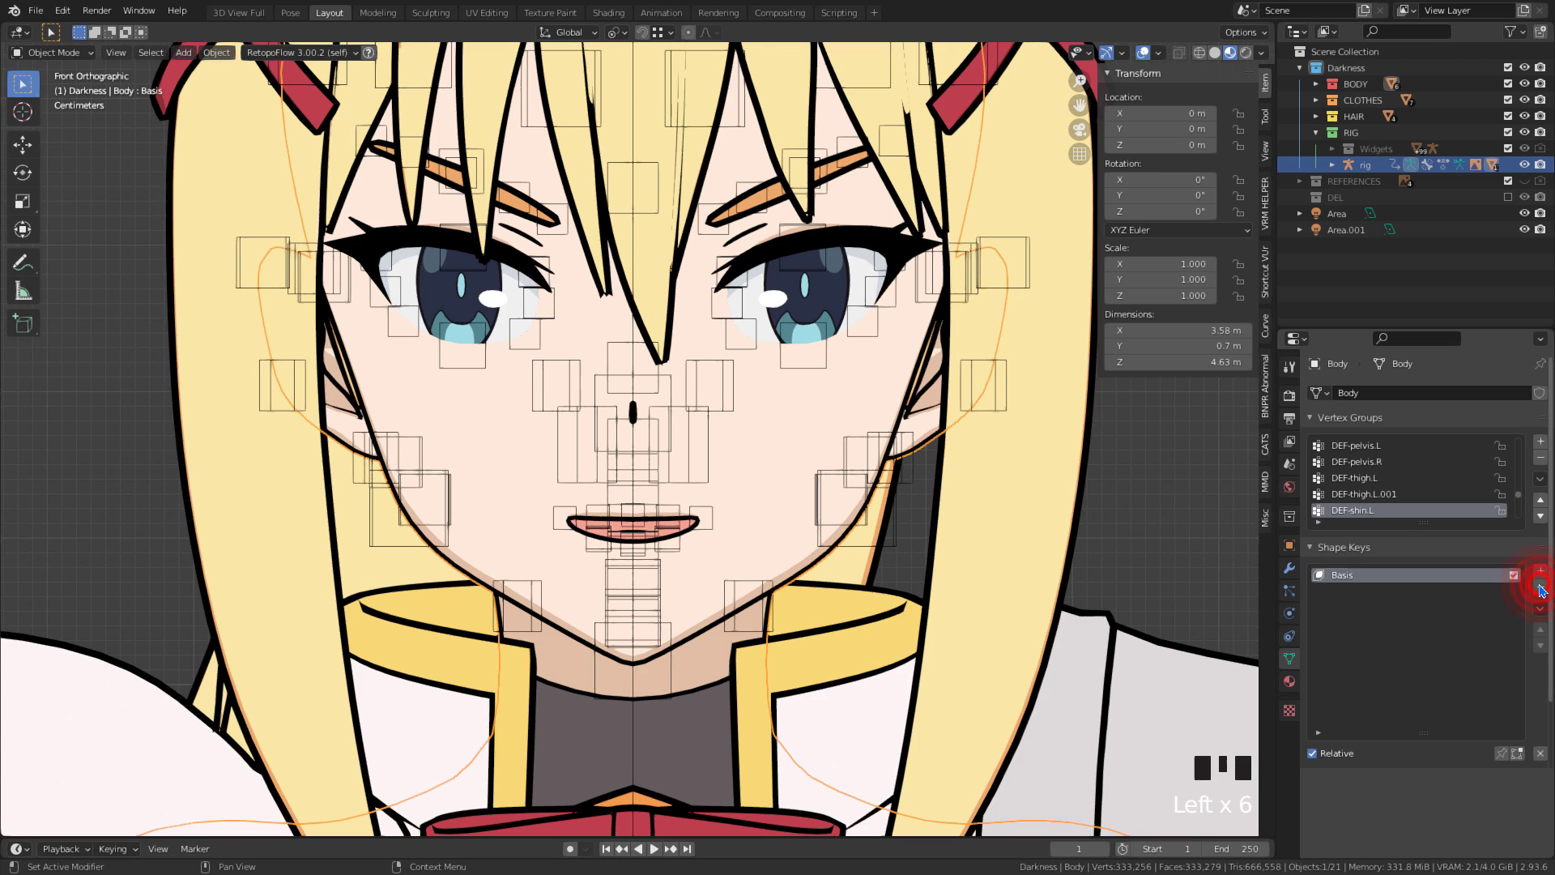
{"action": "left_click", "coordinate": [1540, 587]}
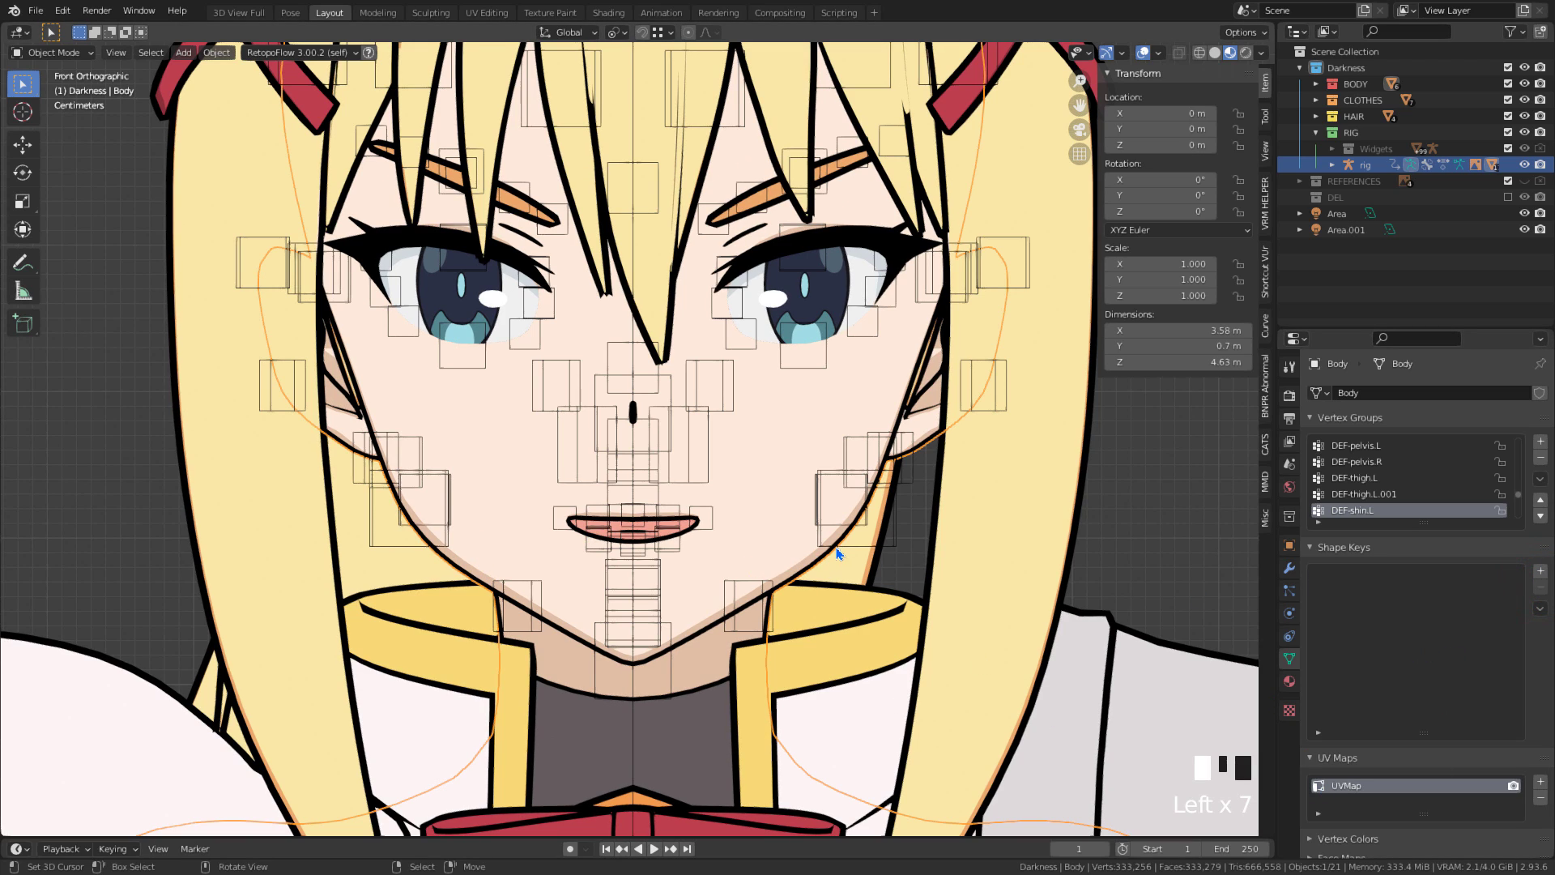
Select the rig in Pose Mode and lower the center lower-lip bone to open the mouth
{"action": "right_click", "coordinate": [892, 548]}
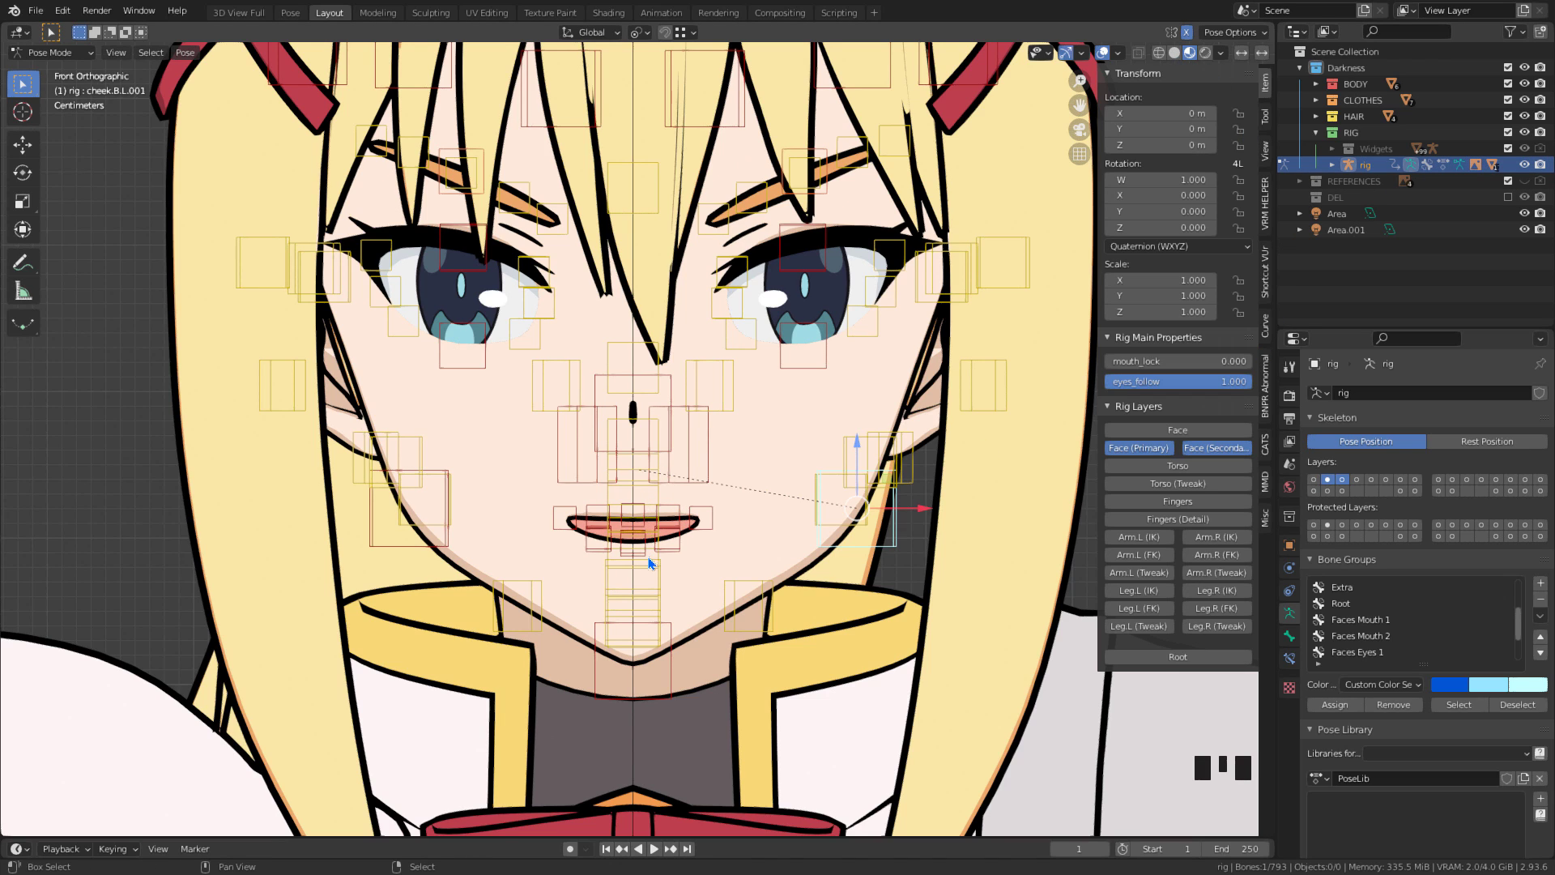
{"action": "scroll", "coordinate": [653, 569], "scroll_direction": "down", "scroll_amount": 2}
{"action": "scroll", "coordinate": [655, 559], "scroll_direction": "up", "scroll_amount": 8}
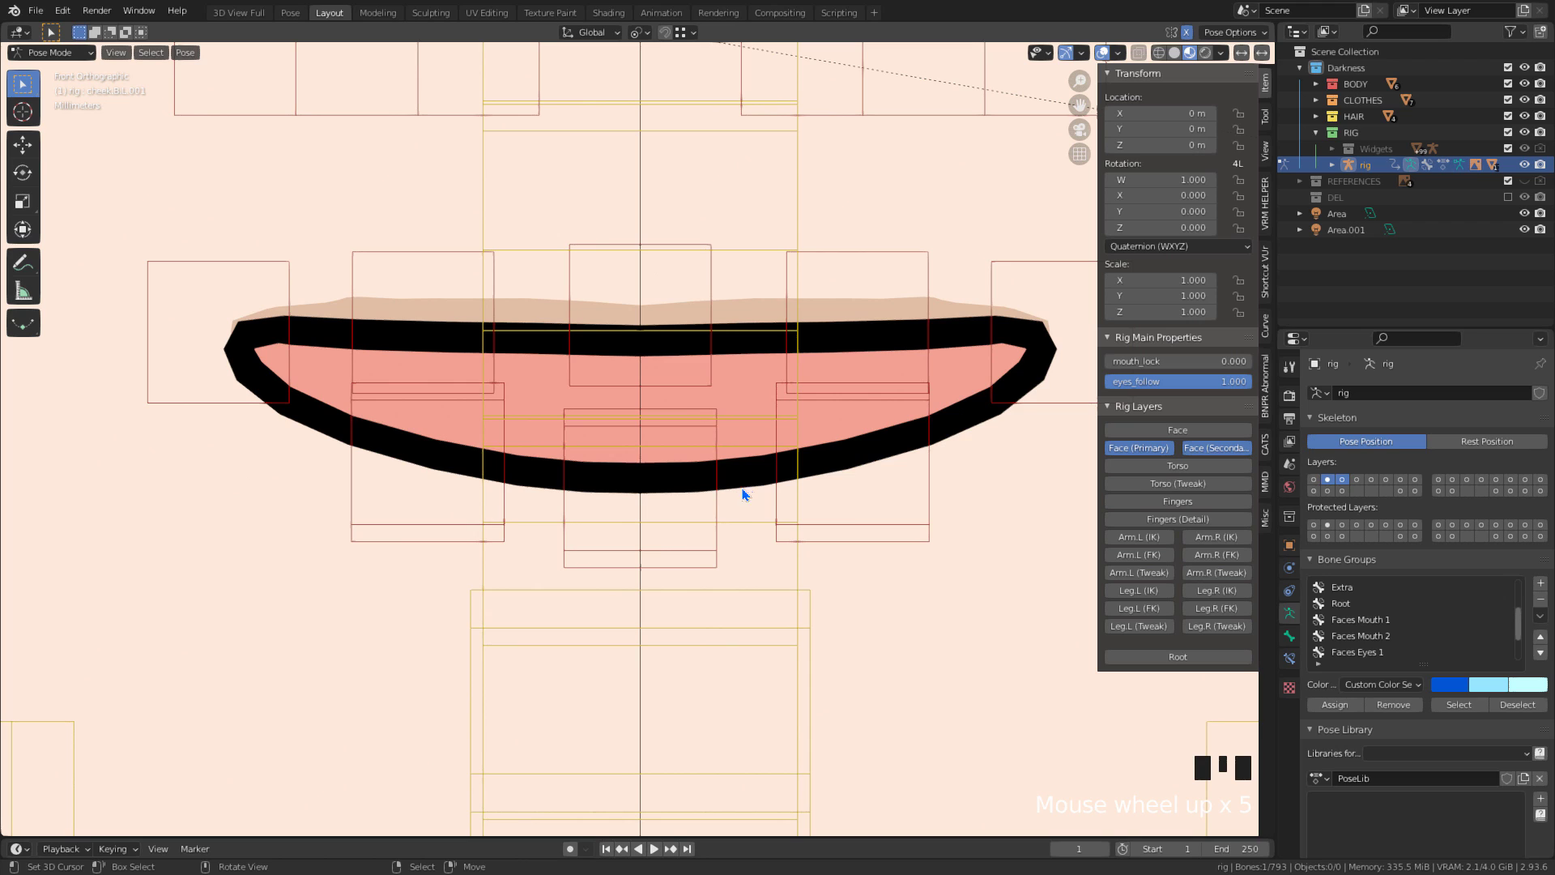
{"action": "left_click", "coordinate": [696, 494]}
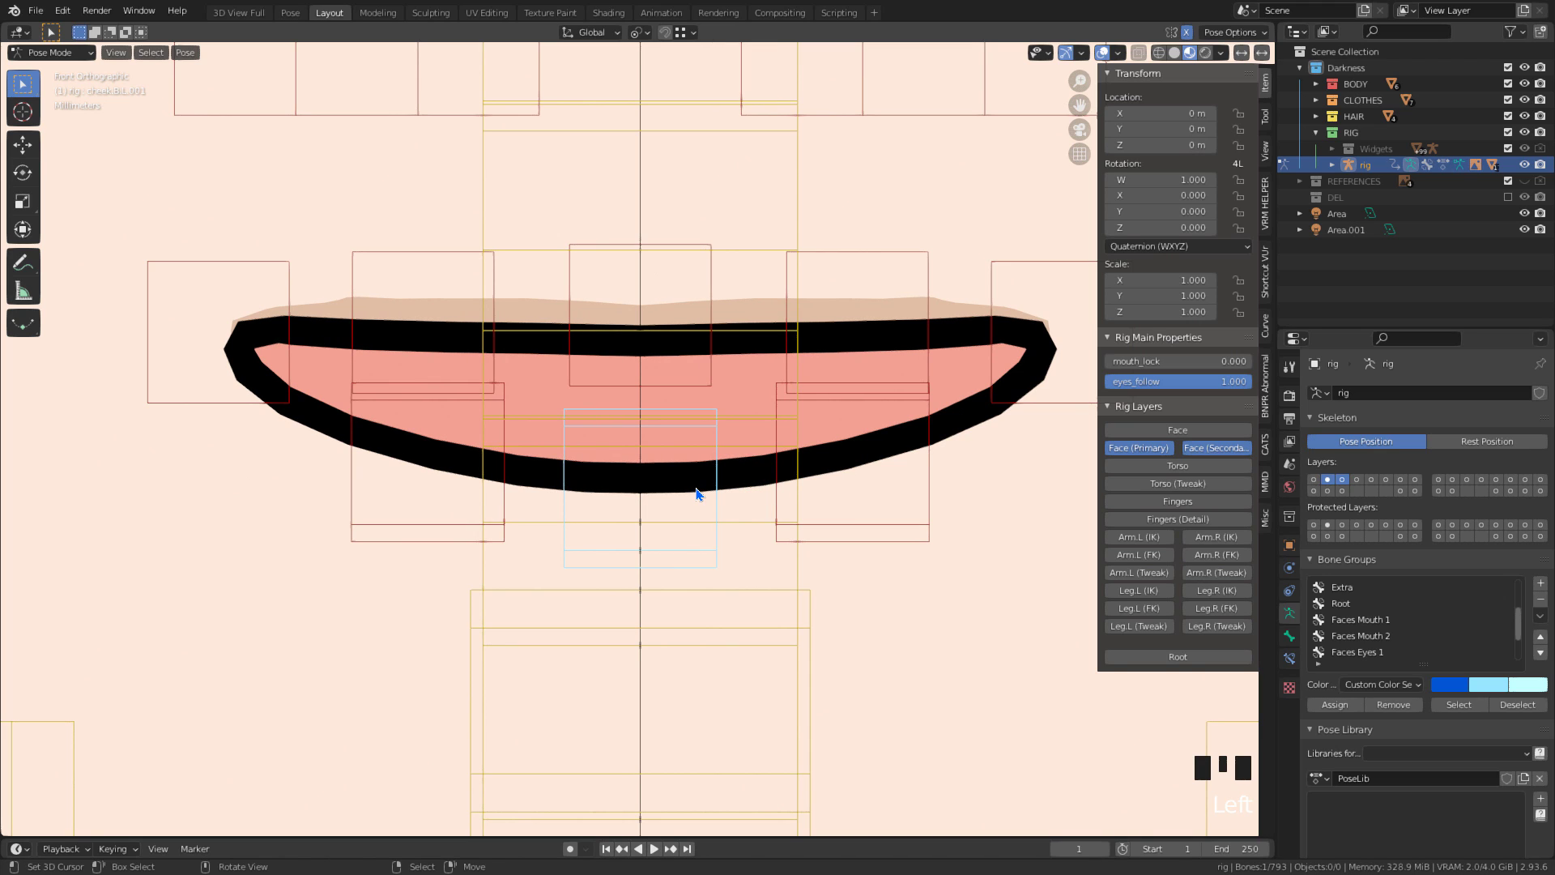
{"action": "left_click_drag", "start_coordinate": [739, 478], "coordinate": [683, 770]}
Change the transform pivot, raise the center upper-lip bone and spread the mirrored upper side-lip bones outward
{"action": "left_click", "coordinate": [736, 284]}
{"action": "left_click", "coordinate": [635, 31]}
{"action": "left_click", "coordinate": [660, 105]}
{"action": "left_click_drag", "start_coordinate": [634, 254], "coordinate": [632, 232]}
{"action": "left_click_drag", "start_coordinate": [842, 272], "coordinate": [892, 206]}
{"action": "left_click_drag", "start_coordinate": [858, 251], "coordinate": [857, 235]}
{"action": "left_click_drag", "start_coordinate": [923, 298], "coordinate": [959, 294]}
Reposition the mirrored side-lip bones to finish the wide open-mouth shape
{"action": "scroll", "coordinate": [860, 507], "scroll_direction": "down", "scroll_amount": 4}
{"action": "middle_click_drag", "start_coordinate": [860, 506], "coordinate": [843, 416], "text": "shift"}
{"action": "scroll", "coordinate": [843, 416], "scroll_direction": "up", "scroll_amount": 3}
{"action": "left_click_drag", "start_coordinate": [897, 411], "coordinate": [827, 466]}
{"action": "left_click_drag", "start_coordinate": [787, 399], "coordinate": [787, 362]}
{"action": "left_click_drag", "start_coordinate": [885, 431], "coordinate": [920, 413]}
{"action": "scroll", "coordinate": [614, 454], "scroll_direction": "down", "scroll_amount": 9}
{"action": "scroll", "coordinate": [680, 454], "scroll_direction": "up", "scroll_amount": 2}
Save the Body's Armature modifier as a shape key and make that key active
{"action": "right_click", "coordinate": [741, 457]}
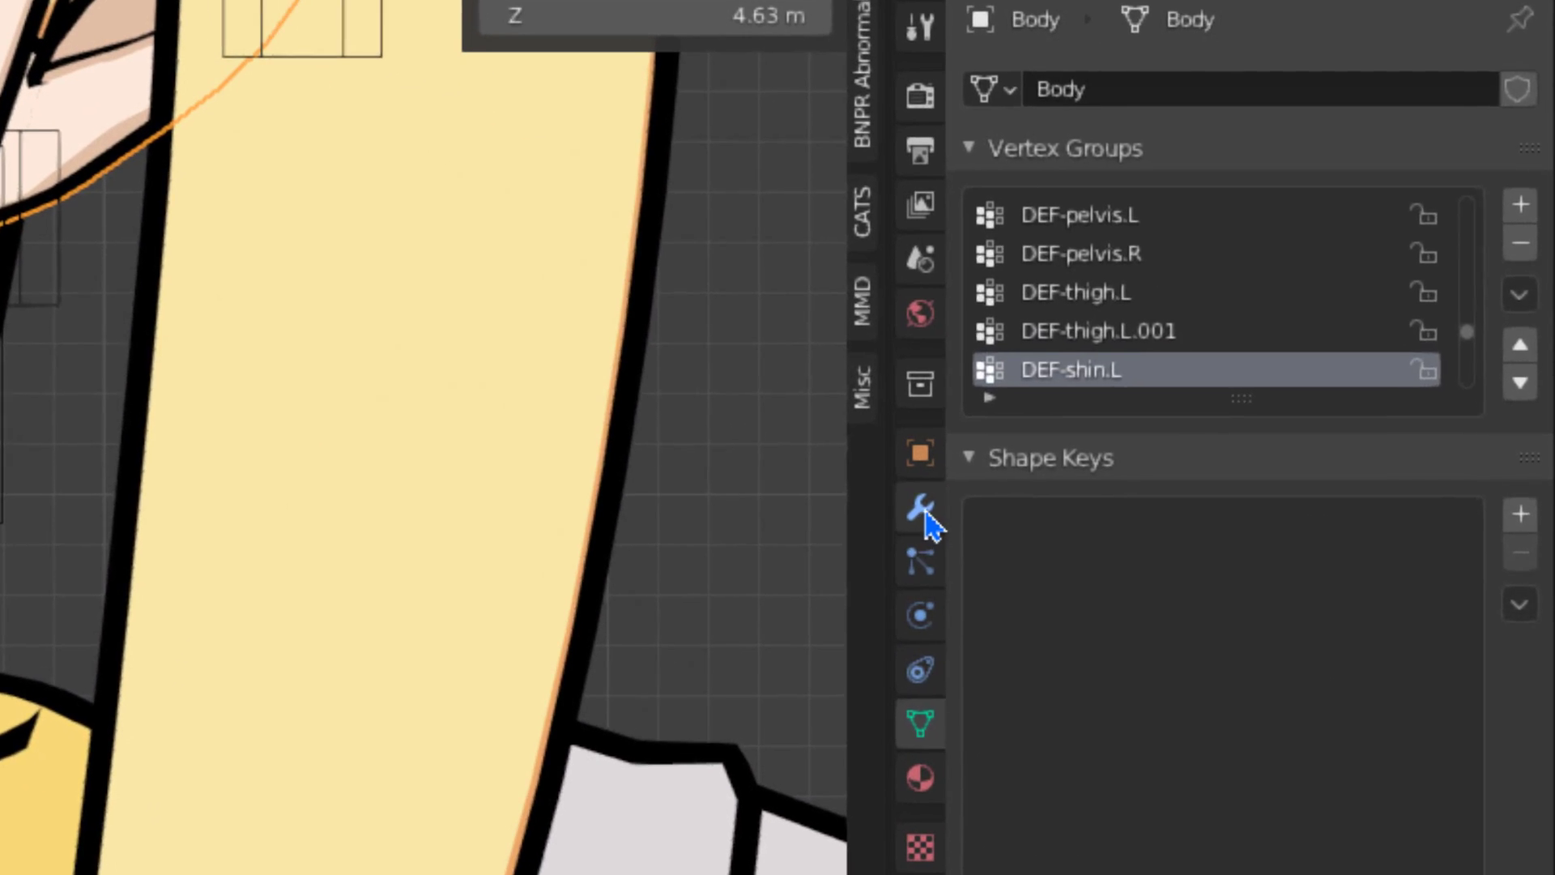
{"action": "left_click", "coordinate": [1290, 568]}
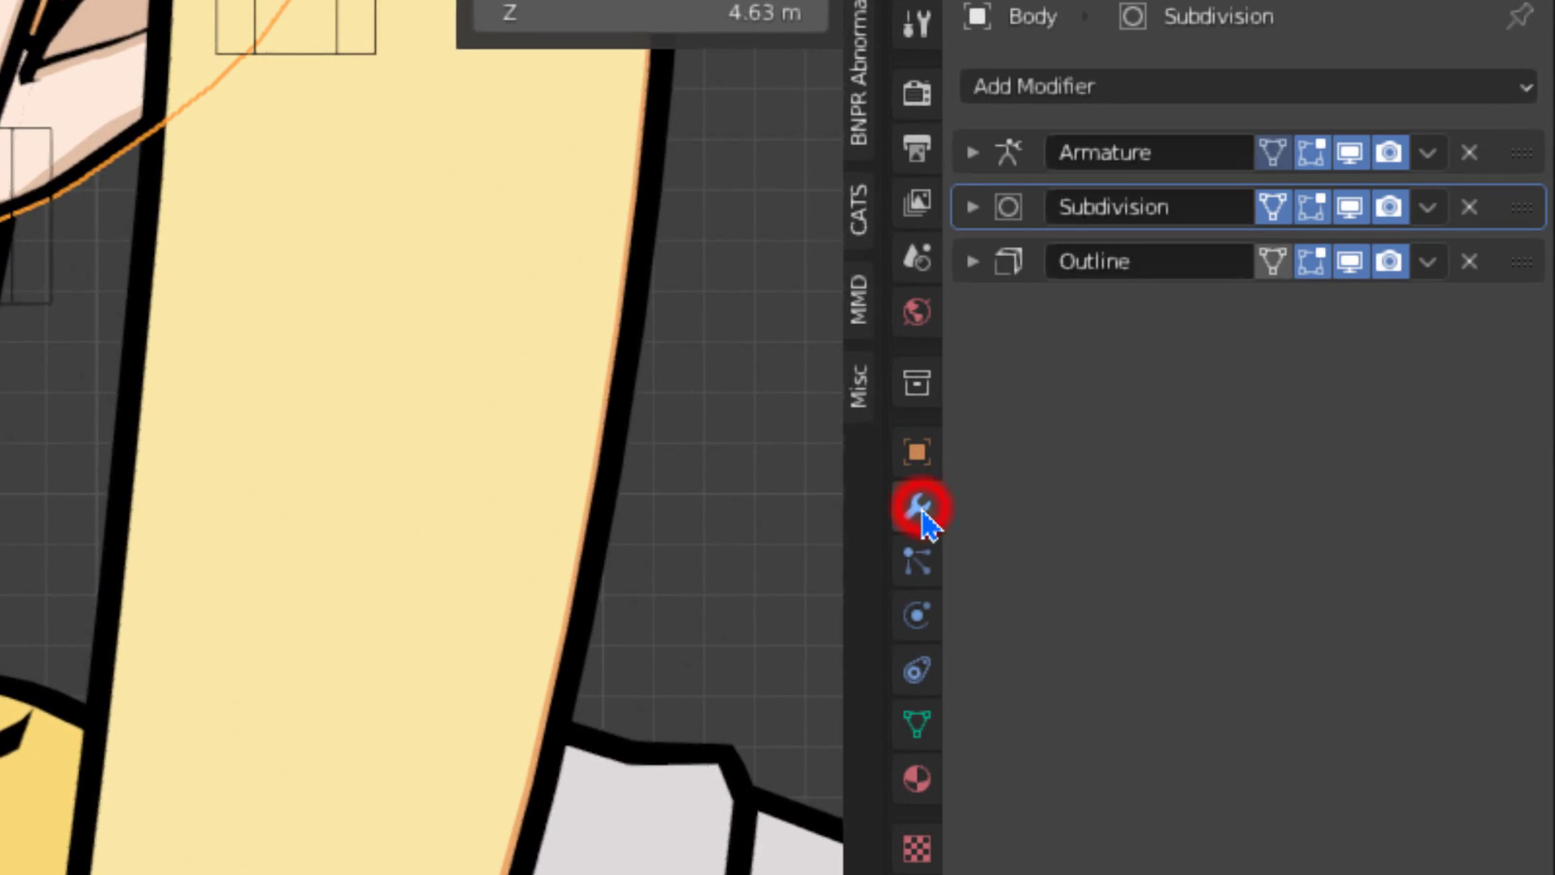
{"action": "left_click", "coordinate": [1441, 158]}
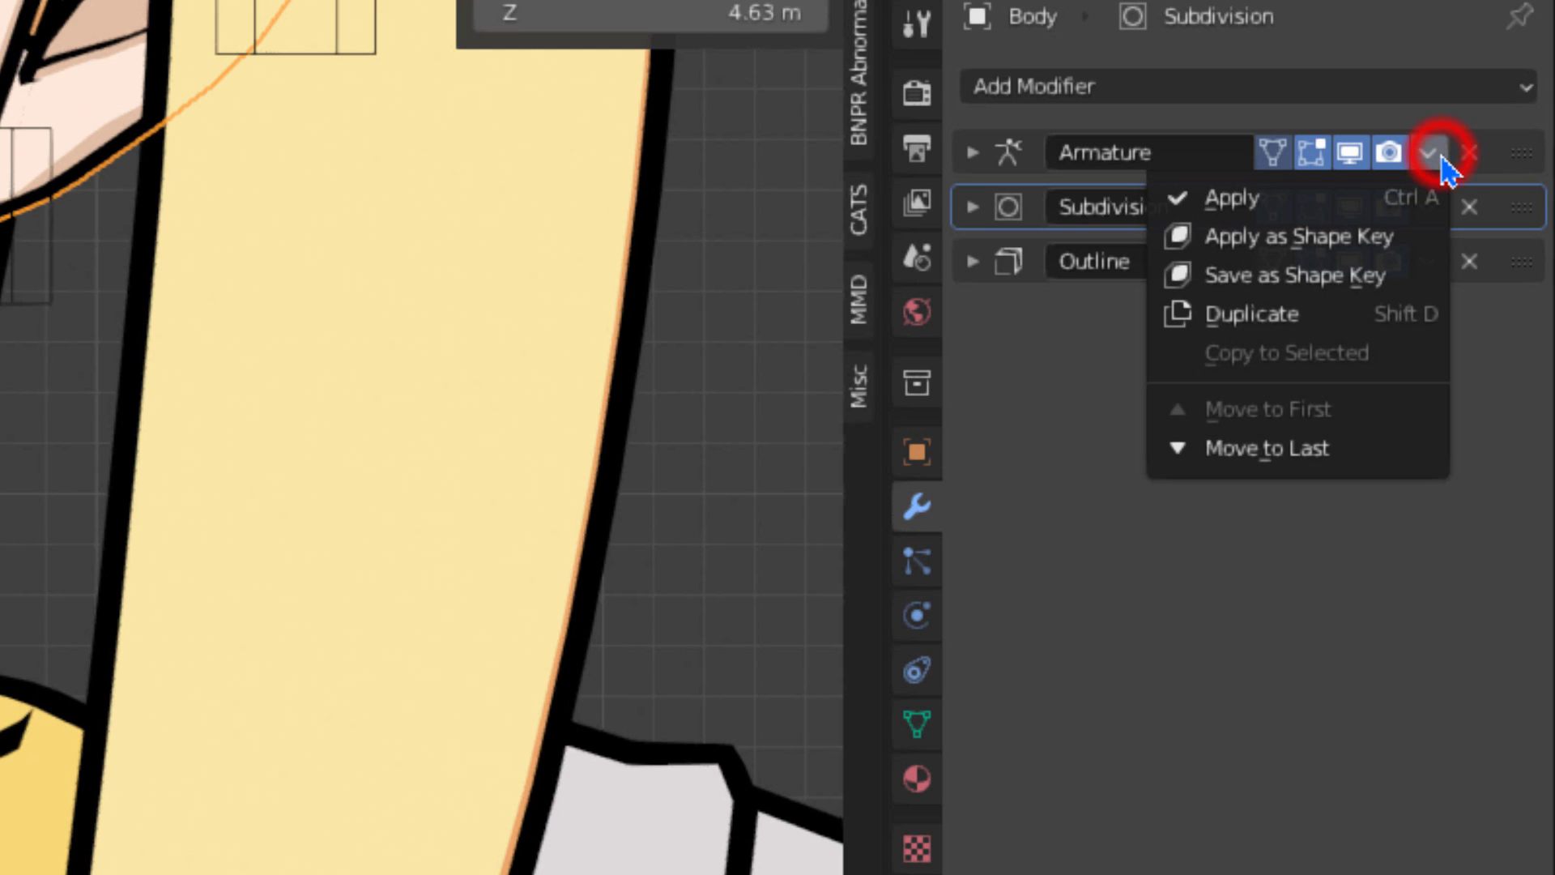
{"action": "left_click", "coordinate": [1297, 277]}
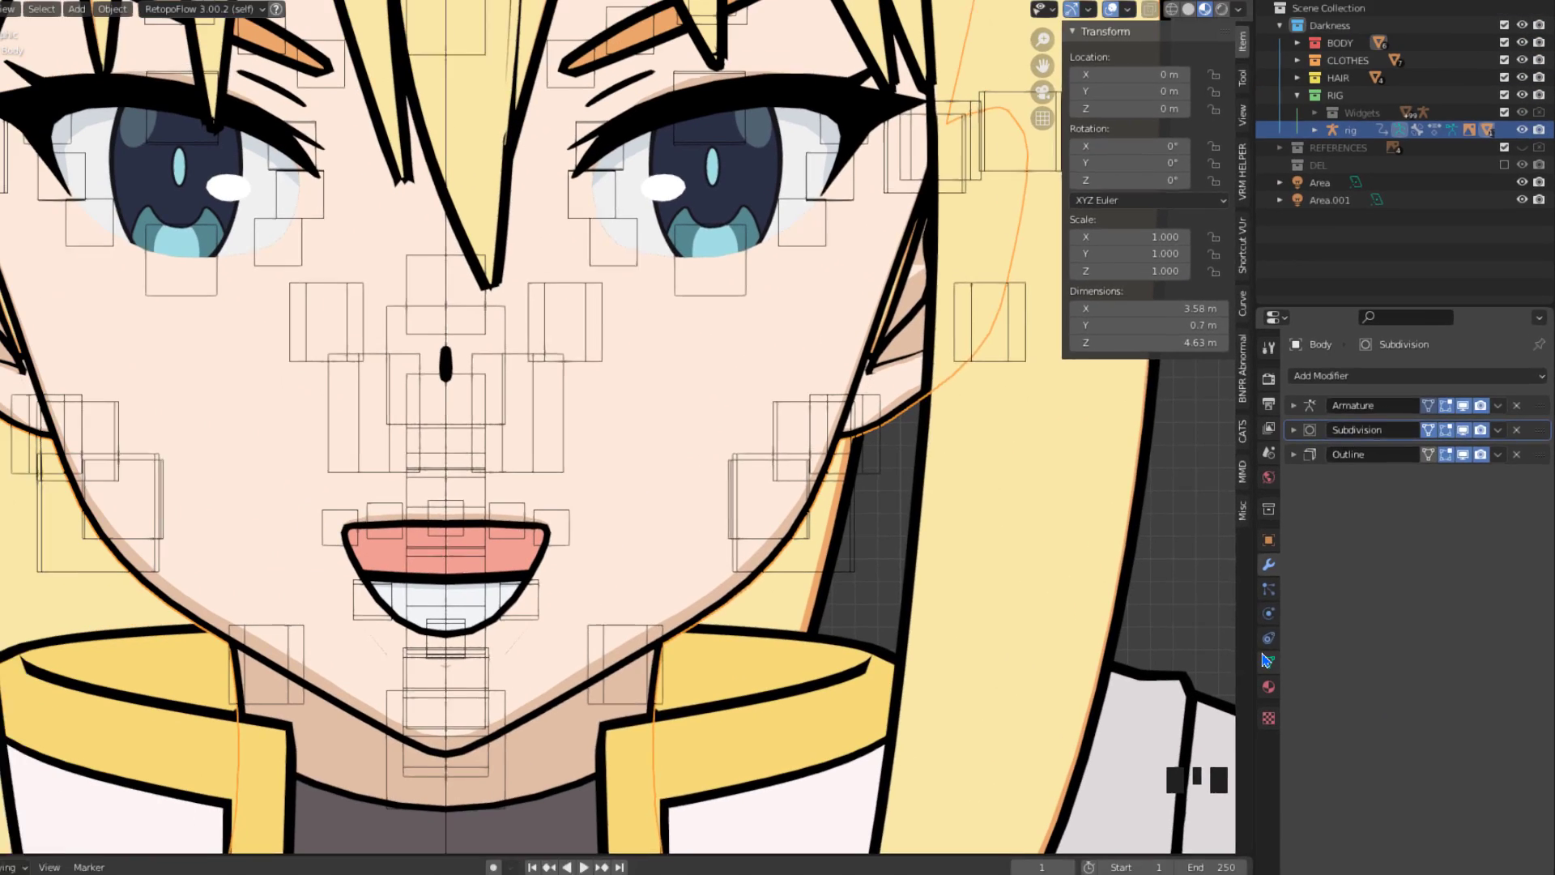
{"action": "left_click", "coordinate": [1275, 659]}
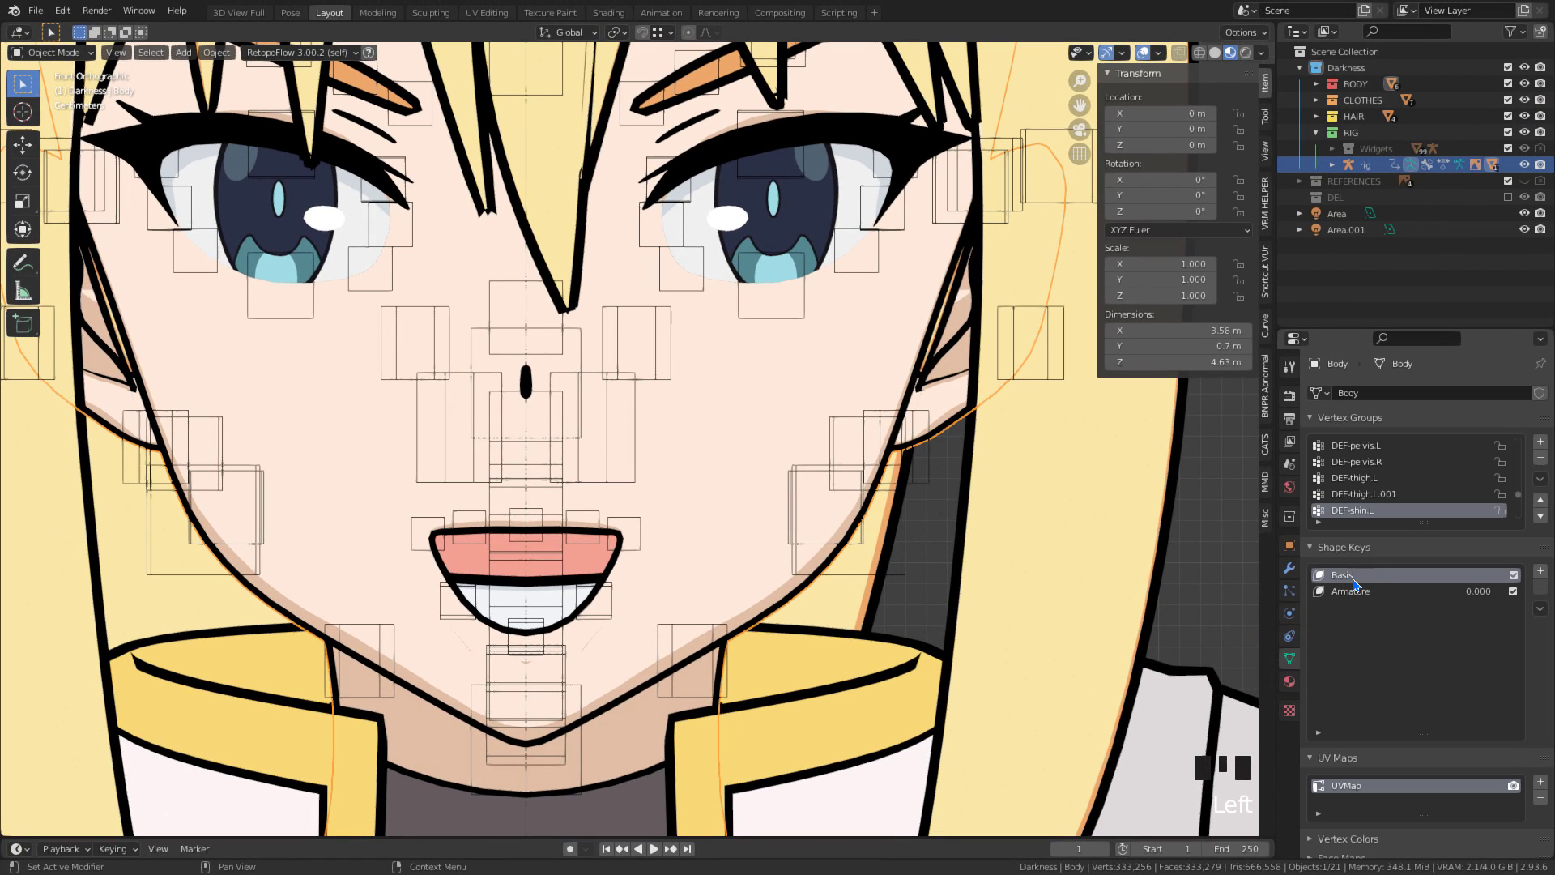
{"action": "left_click", "coordinate": [1341, 598]}
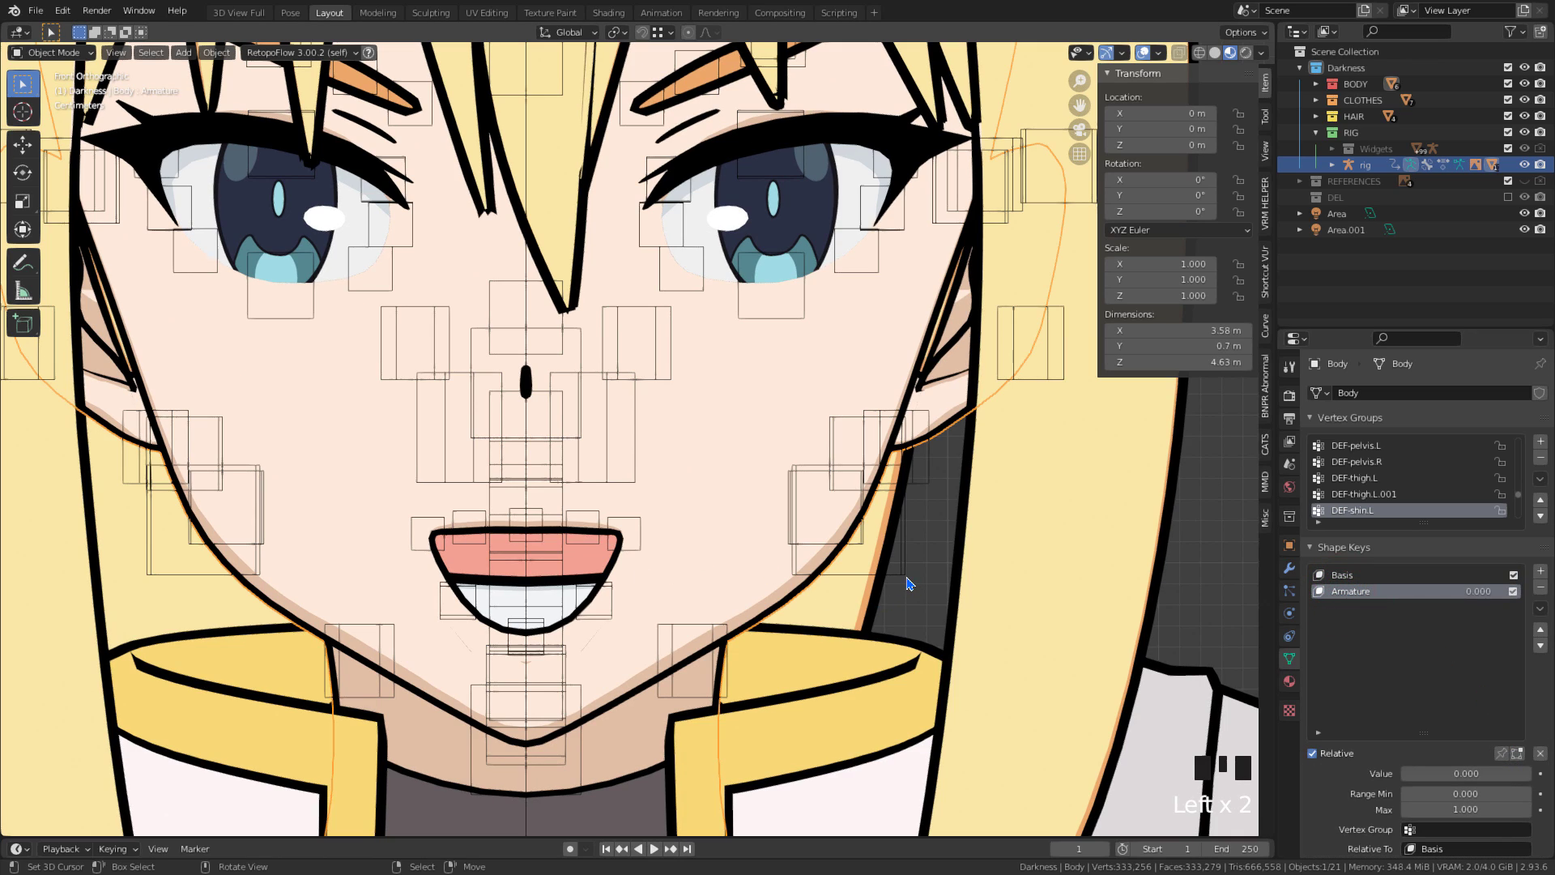
Switch the rig to Rest Position and reselect the Body mesh
{"action": "right_click", "coordinate": [885, 506]}
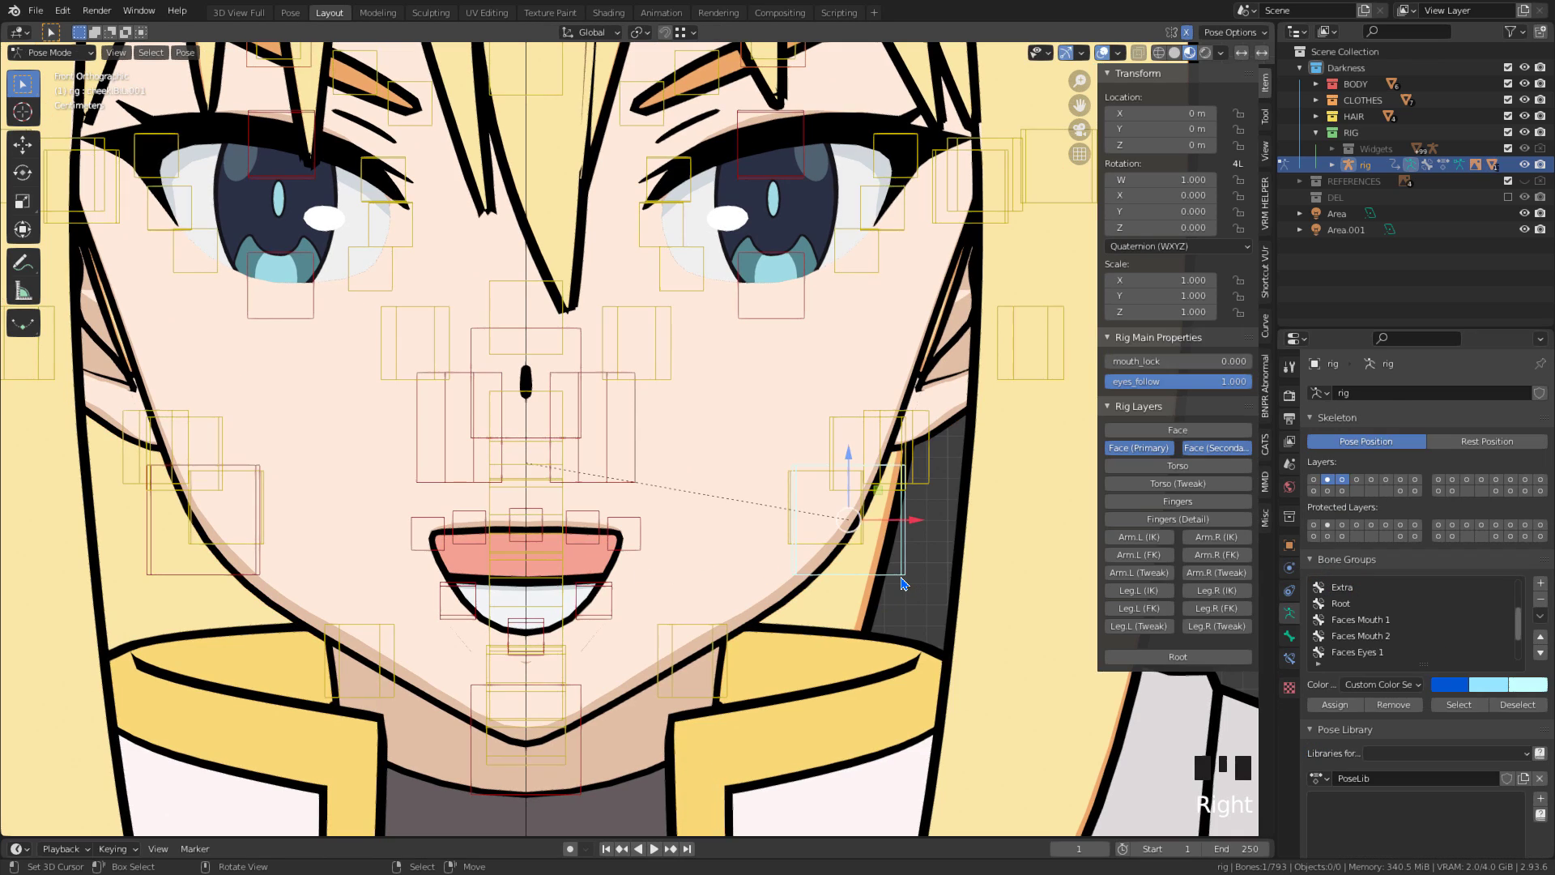
{"action": "left_click", "coordinate": [1476, 453]}
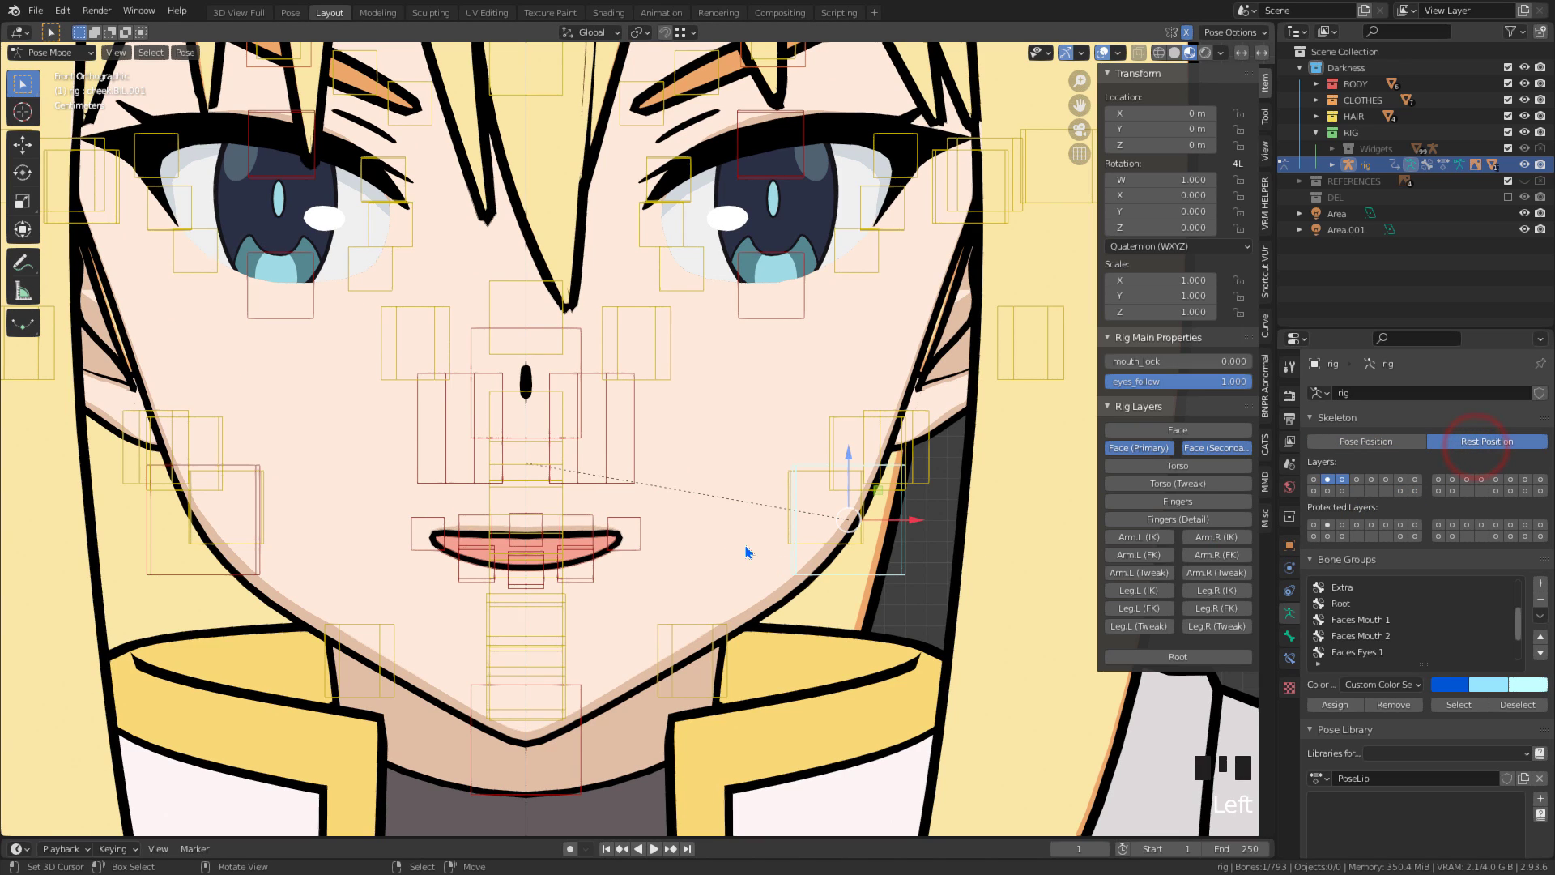
{"action": "left_click", "coordinate": [723, 462]}
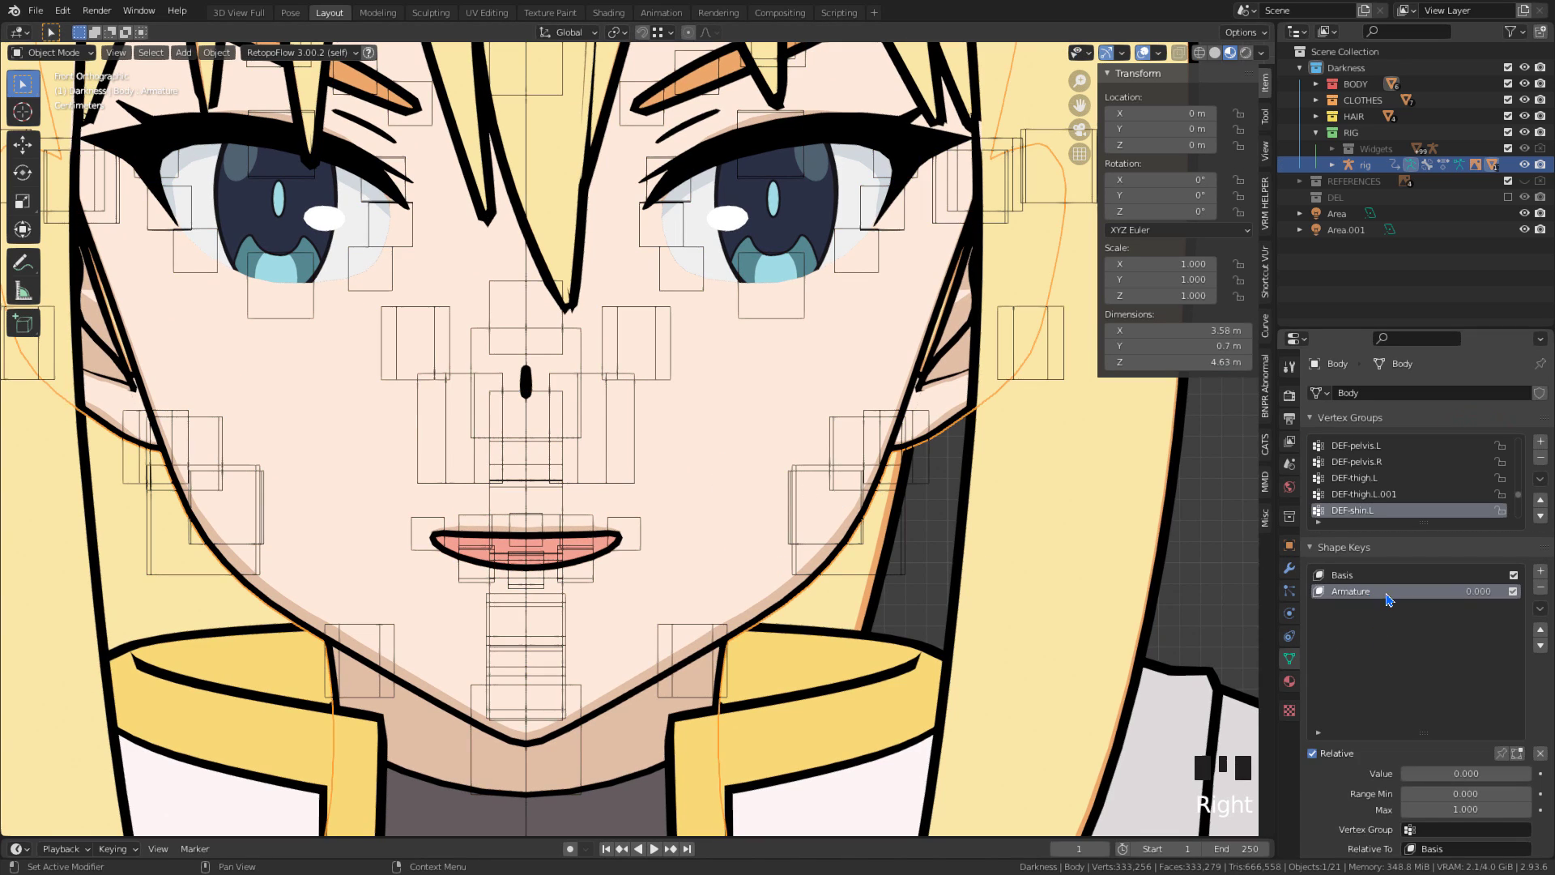
Preview the saved open-mouth shape key by pinning it, and undo the pin
{"action": "left_click", "coordinate": [1501, 753]}
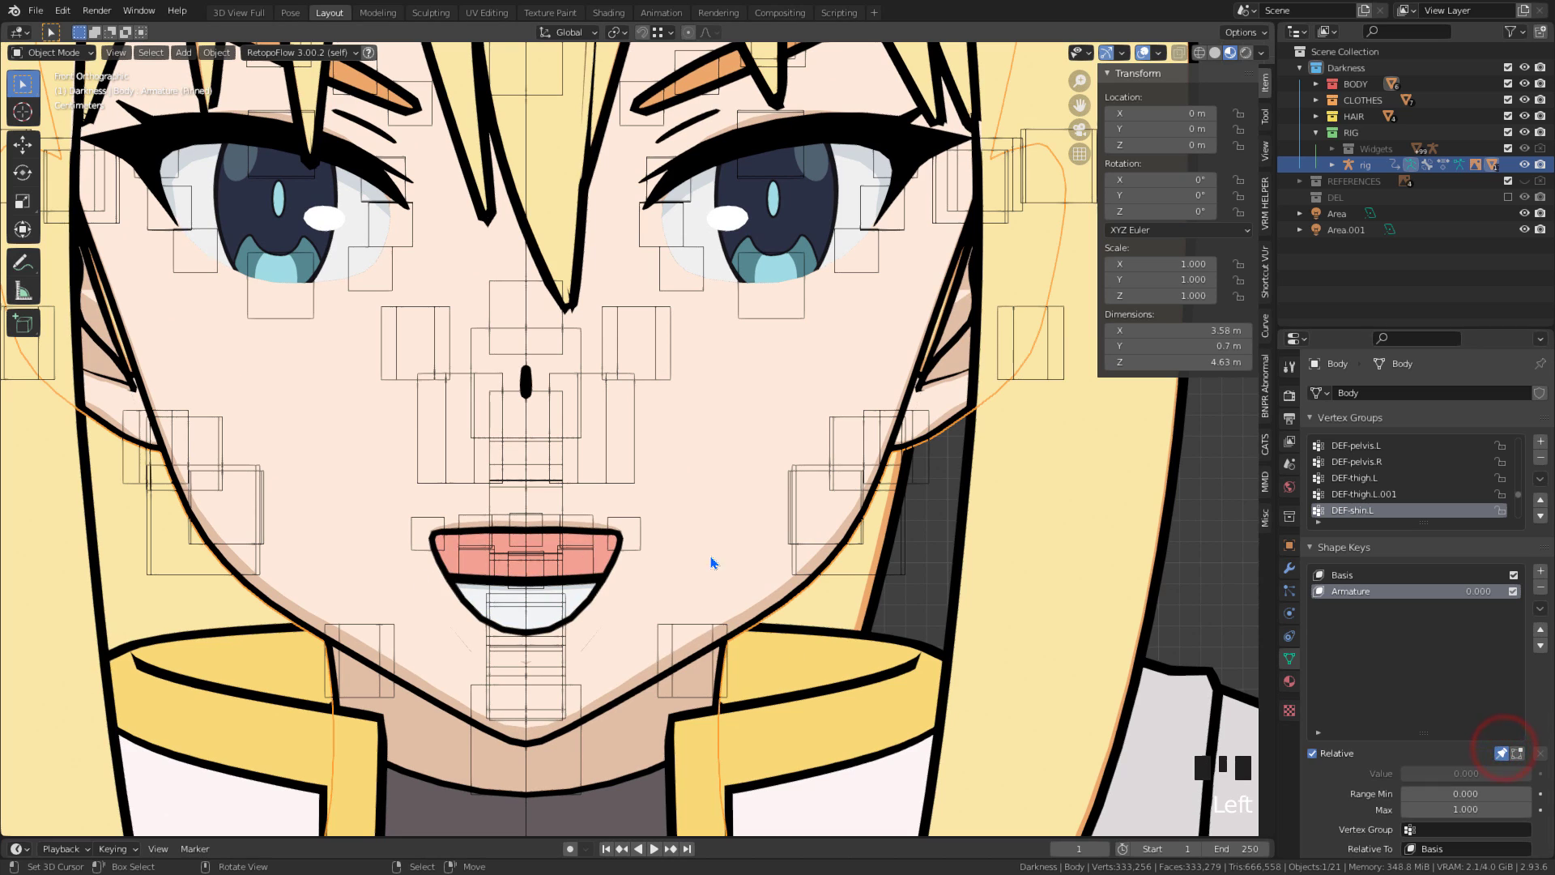
{"action": "scroll", "coordinate": [653, 545], "scroll_direction": "down", "scroll_amount": 4}
{"action": "middle_click_drag", "start_coordinate": [654, 544], "coordinate": [676, 541], "text": "shift"}
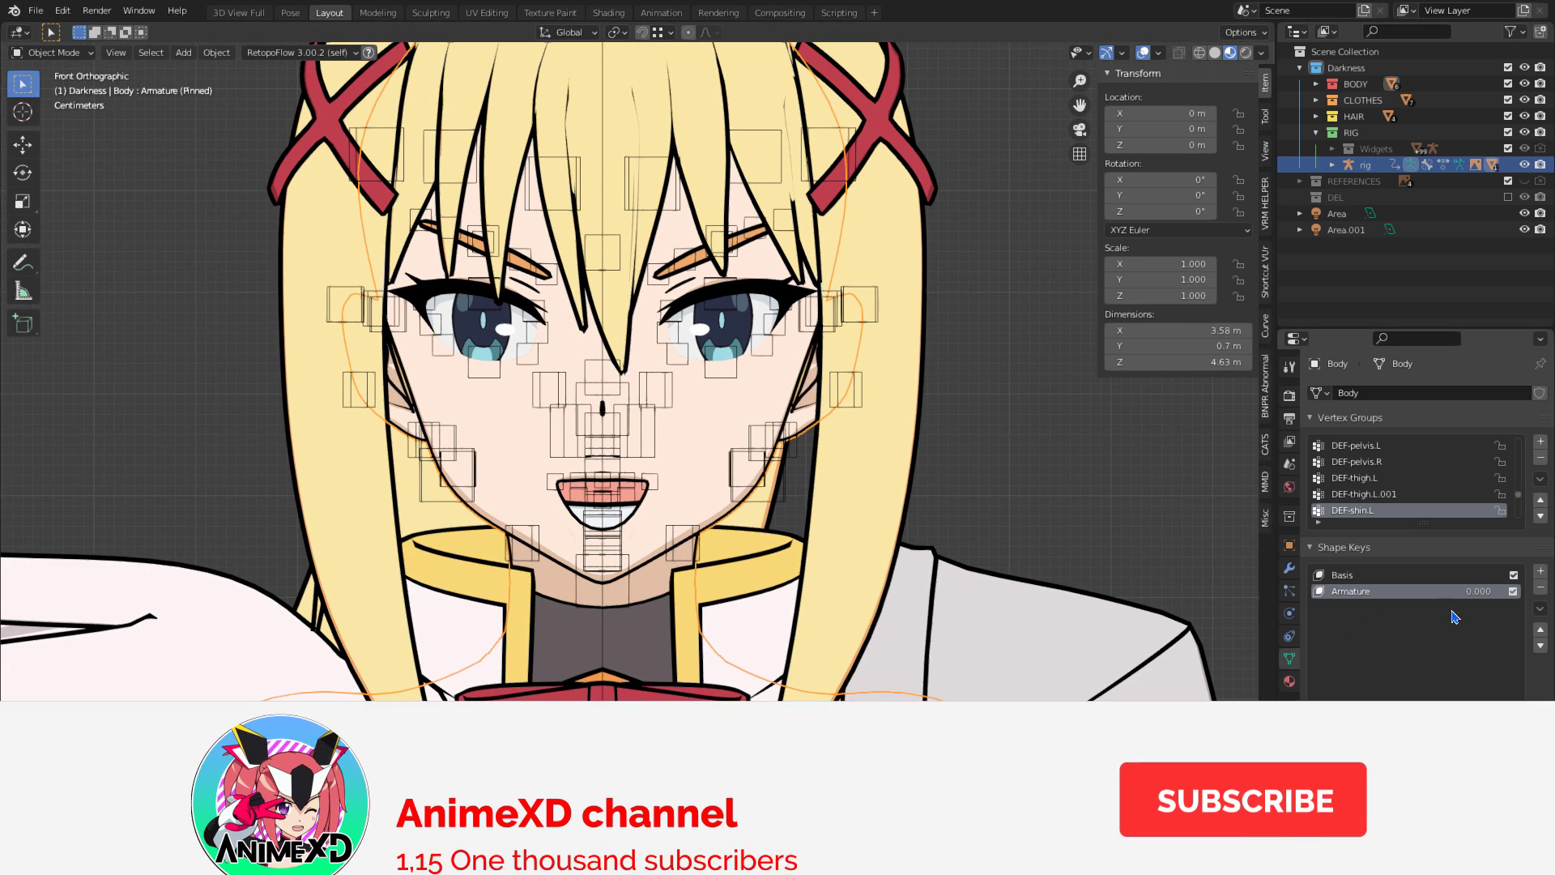
{"action": "key", "text": "ctrl+z"}
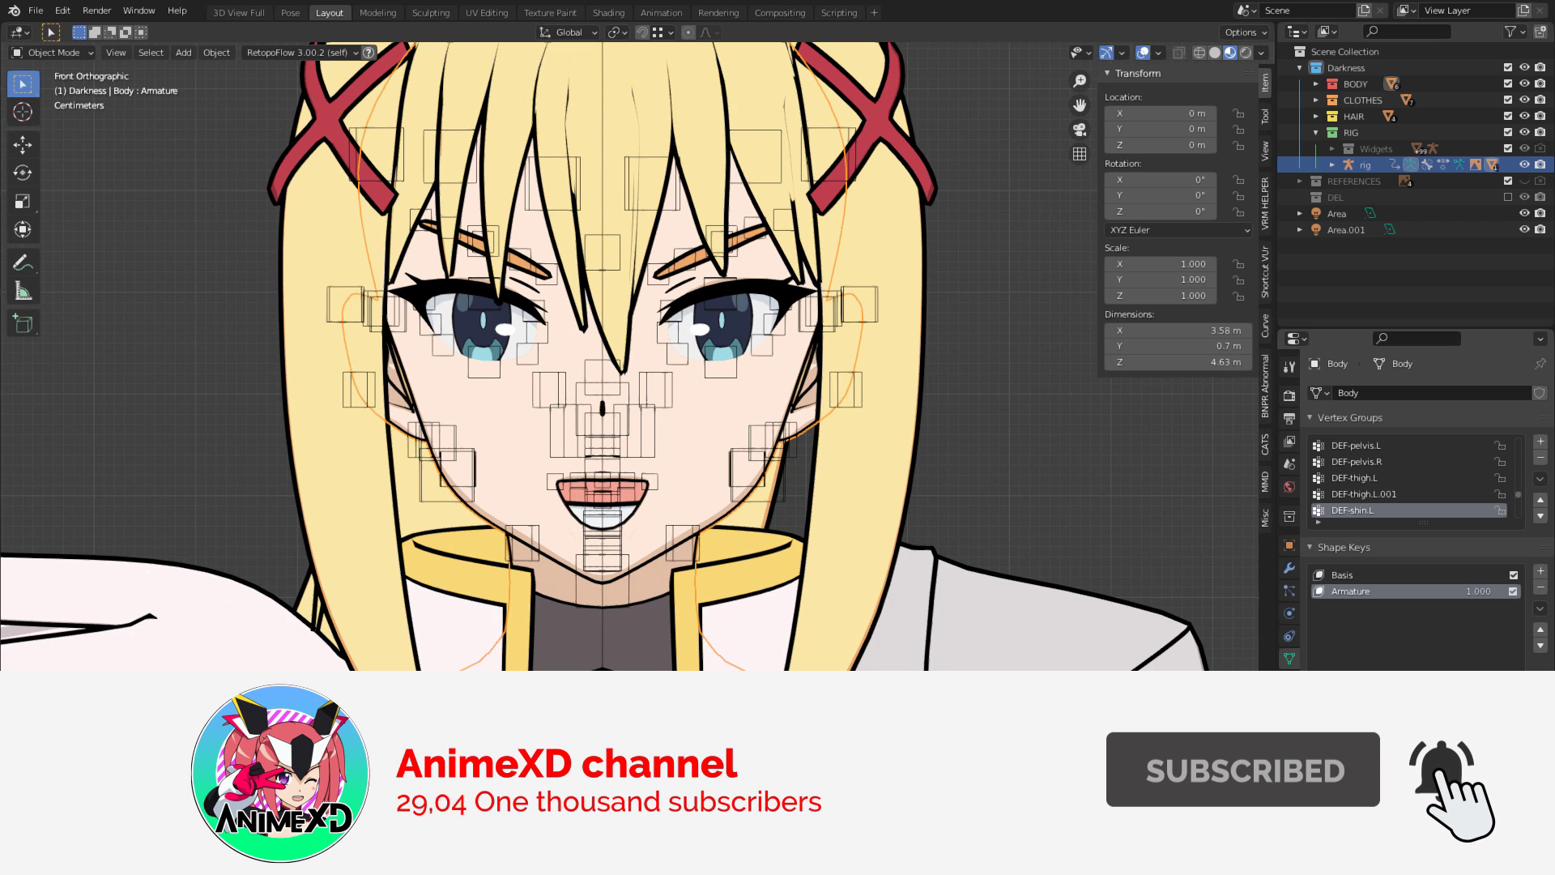
Edit the Body mesh on the saved shape key and move the picked mouth vertices with proportional editing off
{"action": "scroll", "coordinate": [658, 578], "scroll_direction": "up", "scroll_amount": 5}
{"action": "middle_click_drag", "start_coordinate": [658, 579], "coordinate": [691, 501], "text": "shift"}
{"action": "scroll", "coordinate": [691, 501], "scroll_direction": "up", "scroll_amount": 1}
{"action": "right_click", "coordinate": [866, 460]}
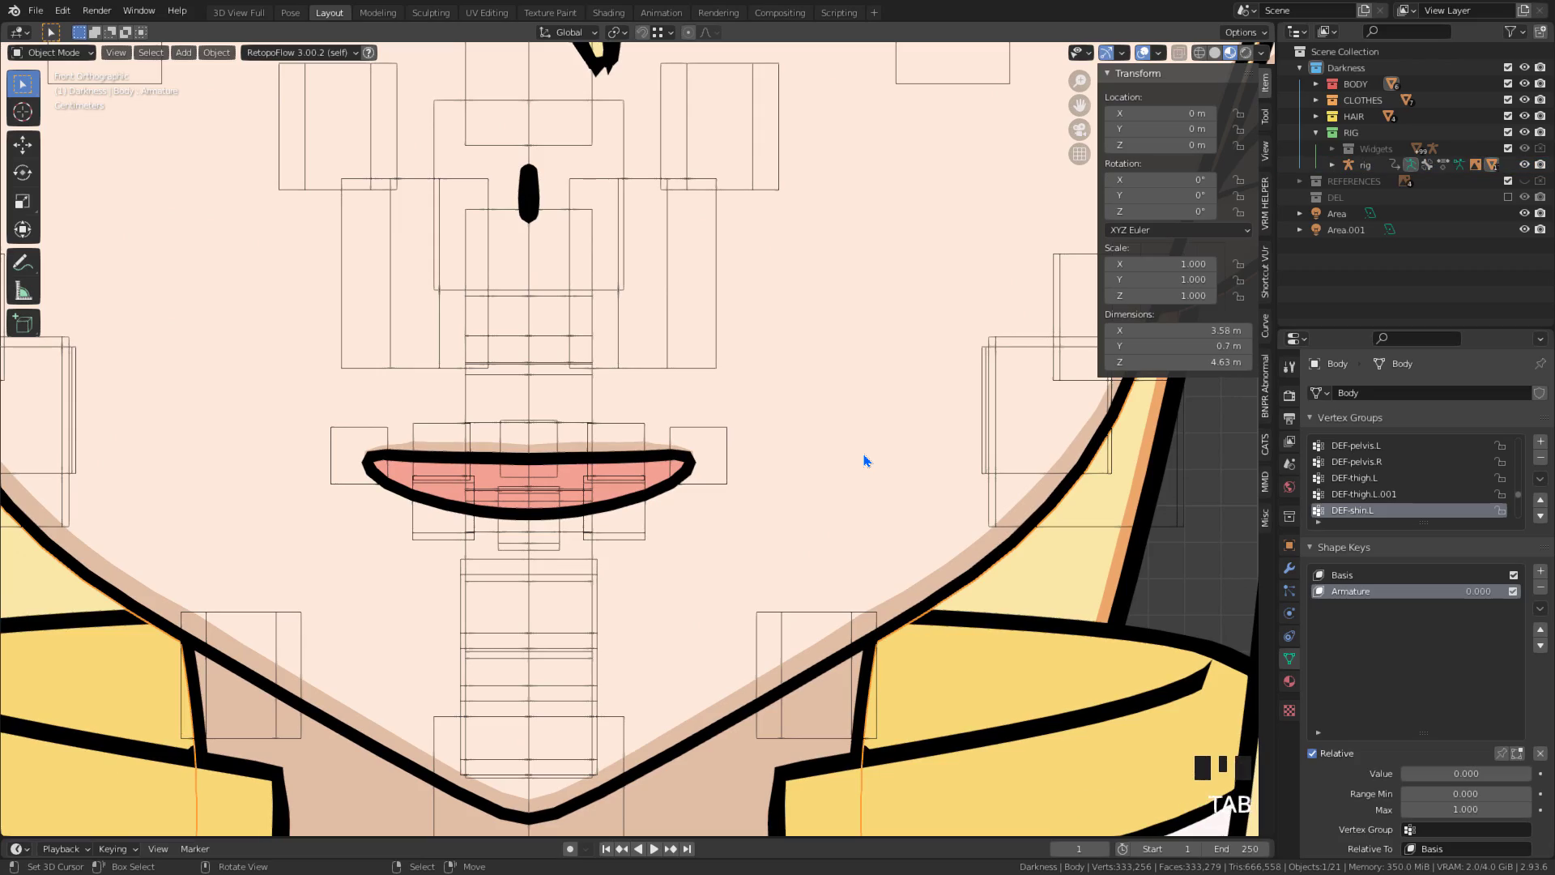
{"action": "key", "text": "Tab"}
{"action": "scroll", "coordinate": [865, 460], "scroll_direction": "up", "scroll_amount": 3}
{"action": "middle_click_drag", "start_coordinate": [865, 460], "coordinate": [935, 136], "text": "shift"}
{"action": "scroll", "coordinate": [935, 137], "scroll_direction": "down", "scroll_amount": 4}
{"action": "middle_click_drag", "start_coordinate": [776, 431], "coordinate": [707, 411]}
{"action": "scroll", "coordinate": [708, 411], "scroll_direction": "up", "scroll_amount": 1}
{"action": "middle_click_drag", "start_coordinate": [707, 411], "coordinate": [531, 470], "text": "shift"}
{"action": "scroll", "coordinate": [530, 470], "scroll_direction": "up", "scroll_amount": 3}
{"action": "right_click", "coordinate": [534, 559]}
{"action": "right_click", "coordinate": [749, 527], "text": "shift"}
{"action": "middle_click_drag", "start_coordinate": [750, 527], "coordinate": [551, 526]}
{"action": "key", "text": "o"}
{"action": "left_click_drag", "start_coordinate": [651, 480], "coordinate": [663, 523]}
Select paths of vertices around the mouth and shift them to clean up its shape
{"action": "scroll", "coordinate": [663, 519], "scroll_direction": "down", "scroll_amount": 4}
{"action": "scroll", "coordinate": [662, 510], "scroll_direction": "up", "scroll_amount": 2}
{"action": "middle_click_drag", "start_coordinate": [663, 506], "coordinate": [826, 511]}
{"action": "right_click", "coordinate": [423, 618]}
{"action": "right_click", "coordinate": [497, 544], "text": "ctrl+shift"}
{"action": "middle_click_drag", "start_coordinate": [551, 559], "coordinate": [381, 568]}
{"action": "left_click_drag", "start_coordinate": [407, 571], "coordinate": [423, 573]}
{"action": "middle_click_drag", "start_coordinate": [423, 573], "coordinate": [551, 568]}
{"action": "right_click", "coordinate": [521, 348]}
{"action": "right_click", "coordinate": [578, 397], "text": "ctrl"}
{"action": "middle_click_drag", "start_coordinate": [579, 397], "coordinate": [454, 381]}
{"action": "left_click_drag", "start_coordinate": [618, 361], "coordinate": [641, 360]}
Adjust the remaining lip vertices and raise the center upper-lip vertex by about 0.0006 m
{"action": "middle_click_drag", "start_coordinate": [642, 360], "coordinate": [802, 356]}
{"action": "middle_click_drag", "start_coordinate": [649, 351], "coordinate": [678, 413], "text": "shift"}
{"action": "scroll", "coordinate": [637, 405], "scroll_direction": "up", "scroll_amount": 3}
{"action": "left_click_drag", "start_coordinate": [625, 354], "coordinate": [642, 438]}
{"action": "right_click", "coordinate": [699, 547], "text": "shift"}
{"action": "scroll", "coordinate": [642, 438], "scroll_direction": "down", "scroll_amount": 3}
{"action": "mouse_move", "coordinate": [643, 438]}
{"action": "middle_mouse_down"}
{"action": "mouse_move", "coordinate": [822, 439]}
{"action": "mouse_move", "coordinate": [648, 429]}
{"action": "middle_mouse_up"}
{"action": "middle_click_drag", "start_coordinate": [567, 340], "coordinate": [721, 433], "text": "shift"}
{"action": "scroll", "coordinate": [648, 405], "scroll_direction": "up", "scroll_amount": 3}
{"action": "right_click", "coordinate": [604, 378]}
{"action": "left_click_drag", "start_coordinate": [605, 314], "coordinate": [605, 308]}
Compare the closed mouth with the edited shape key by toggling Edit Mode and shape key pinning
{"action": "scroll", "coordinate": [729, 461], "scroll_direction": "down", "scroll_amount": 4}
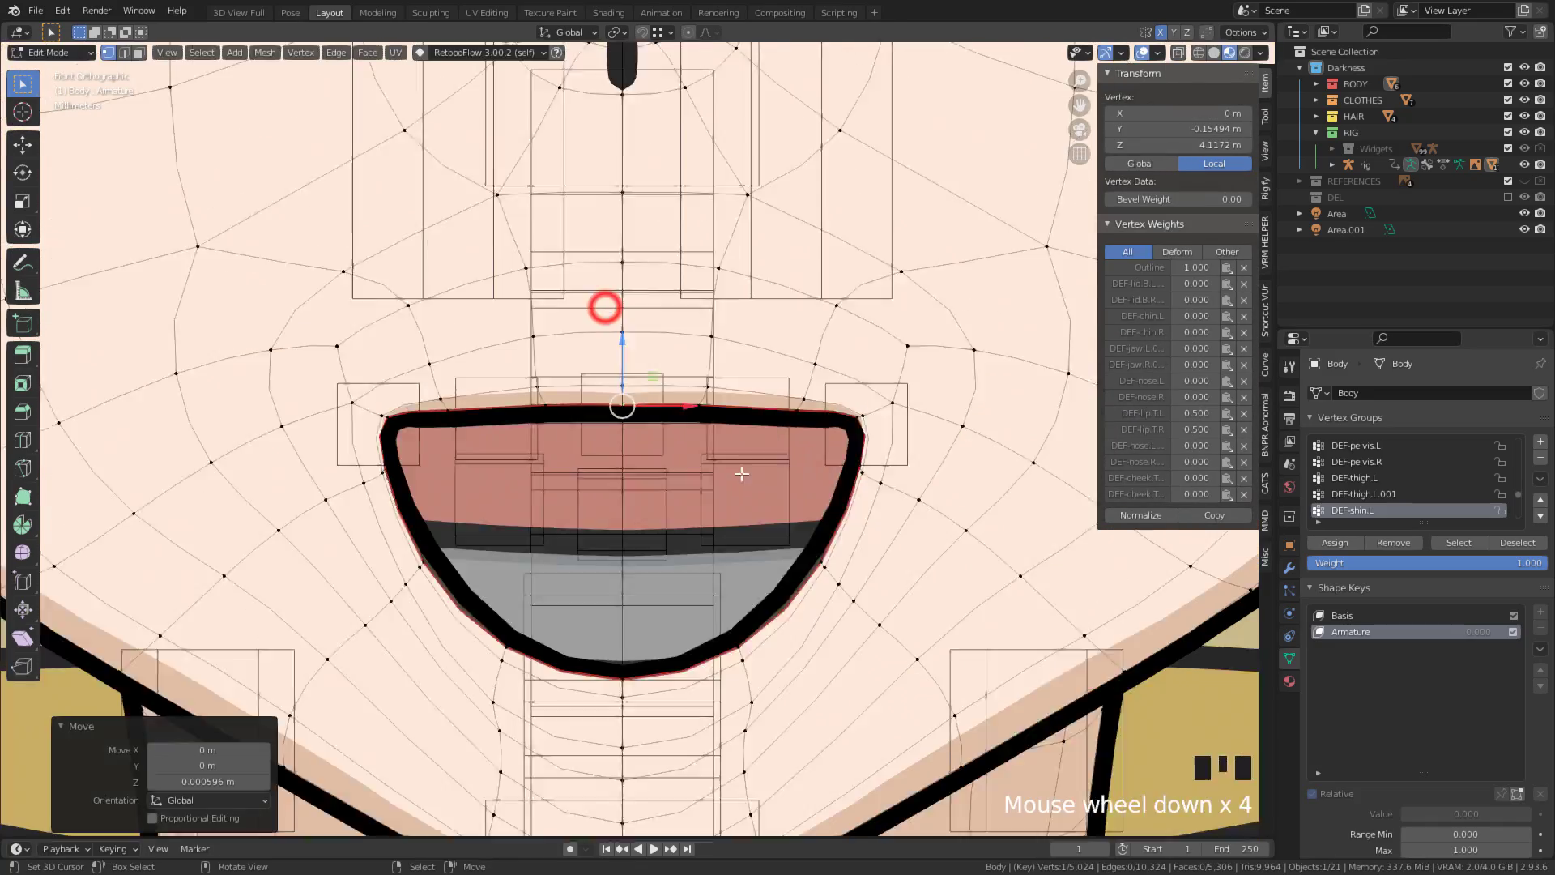
{"action": "scroll", "coordinate": [743, 477], "scroll_direction": "down", "scroll_amount": 6}
{"action": "key", "text": "Tab"}
{"action": "key", "text": "Tab"}
{"action": "key", "text": "Tab"}
{"action": "key", "text": "Tab"}
{"action": "key", "text": "Tab"}
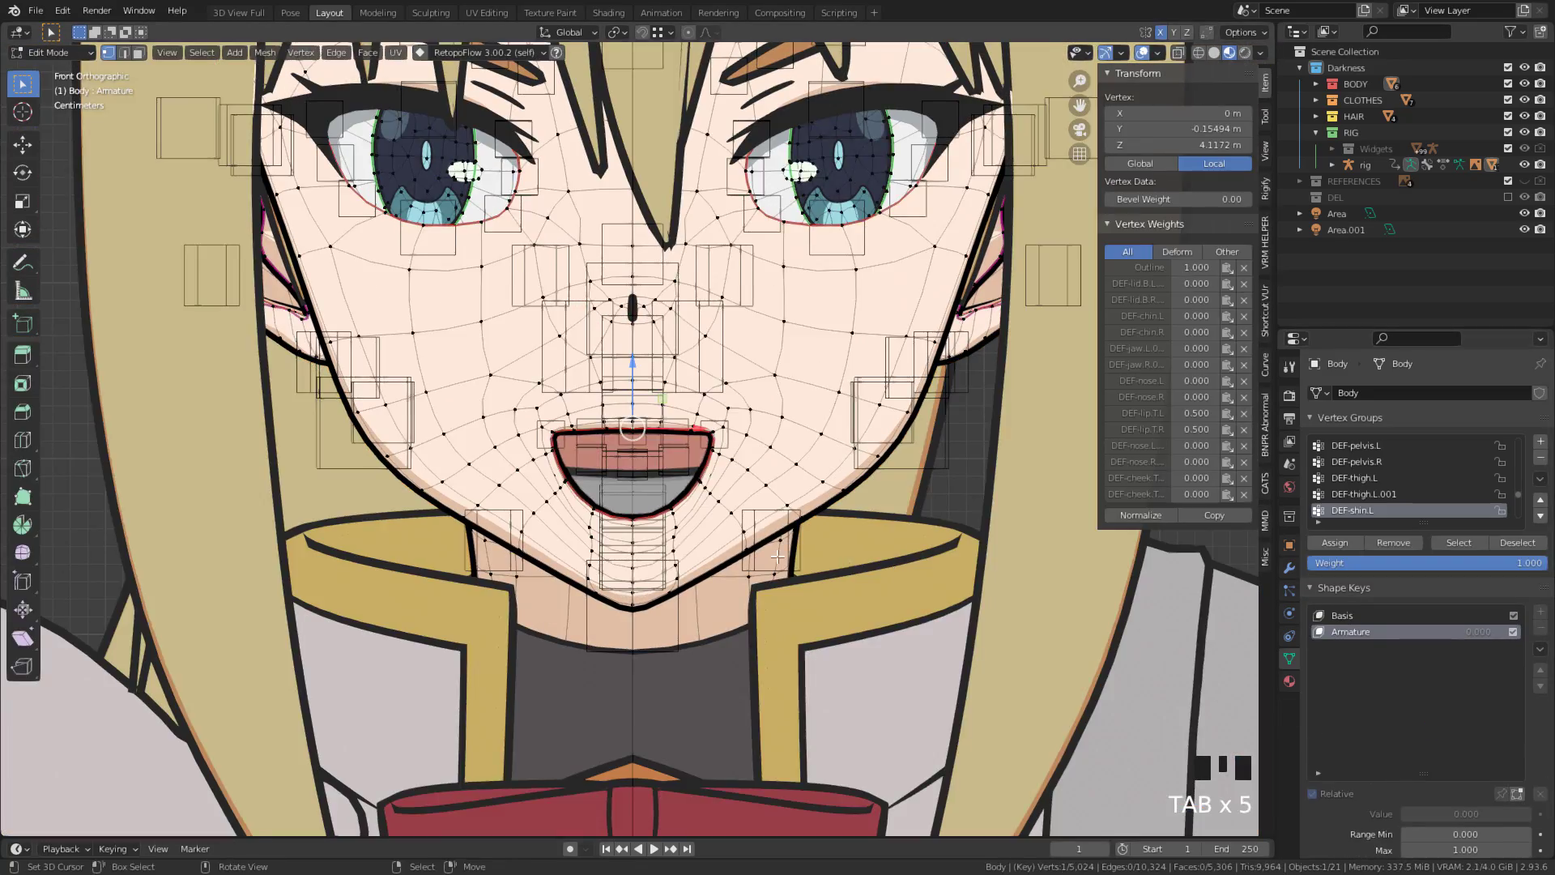
{"action": "left_click", "coordinate": [1503, 753]}
{"action": "left_click", "coordinate": [1503, 755]}
Select the rig, switch the viewport to solid shading and try to move the mouth-corner bone
{"action": "scroll", "coordinate": [937, 513], "scroll_direction": "up", "scroll_amount": 2}
{"action": "right_click", "coordinate": [1017, 354]}
{"action": "left_click", "coordinate": [1177, 53]}
{"action": "scroll", "coordinate": [687, 538], "scroll_direction": "up", "scroll_amount": 3}
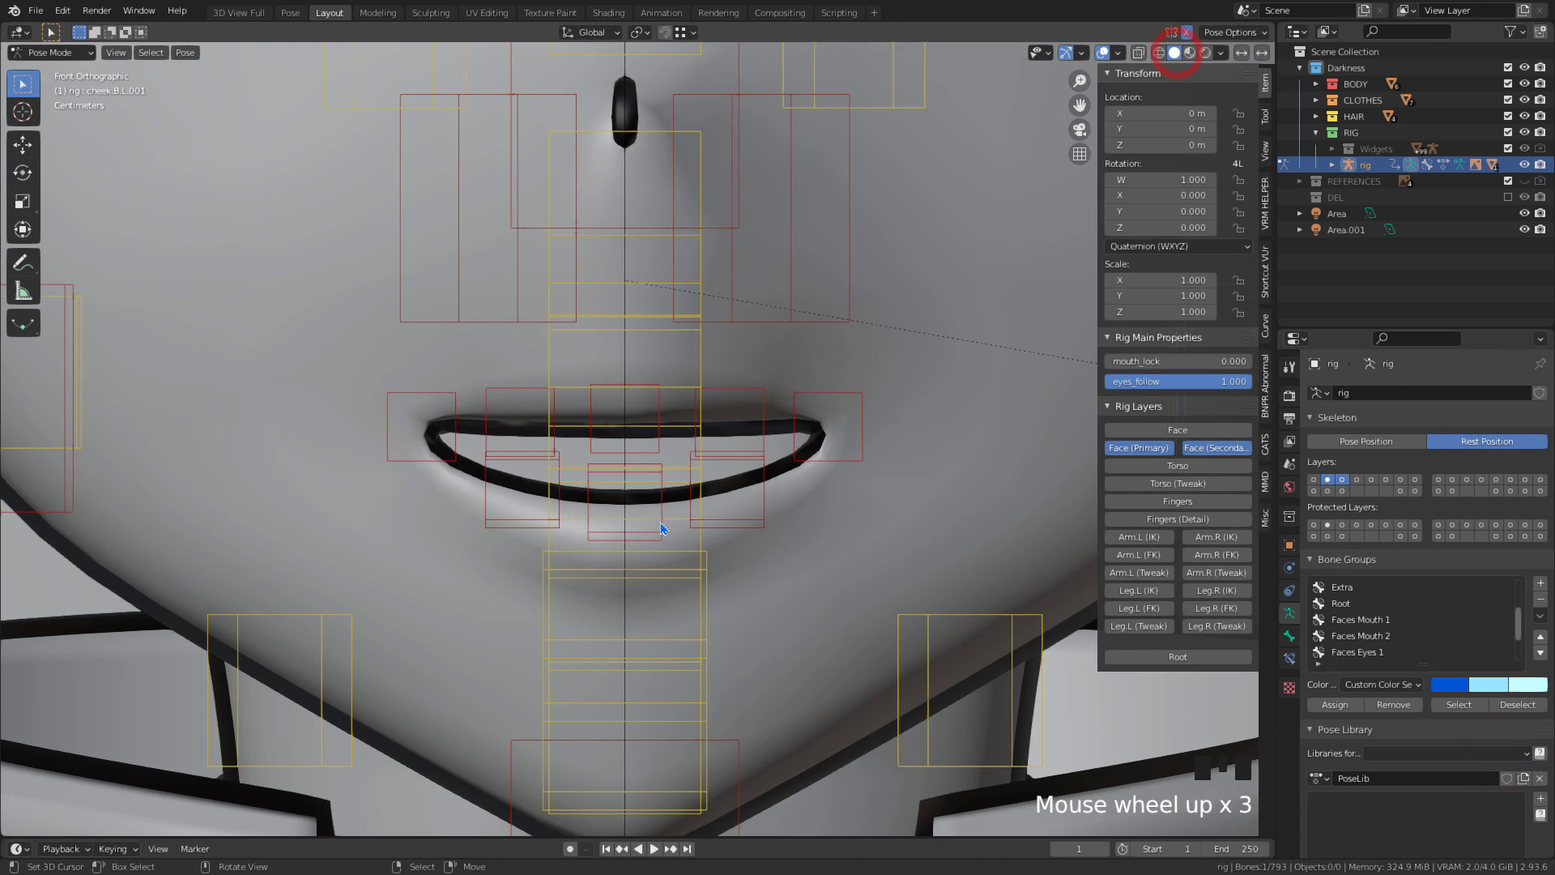
{"action": "scroll", "coordinate": [625, 489], "scroll_direction": "up", "scroll_amount": 2}
{"action": "left_click_drag", "start_coordinate": [891, 296], "coordinate": [818, 320]}
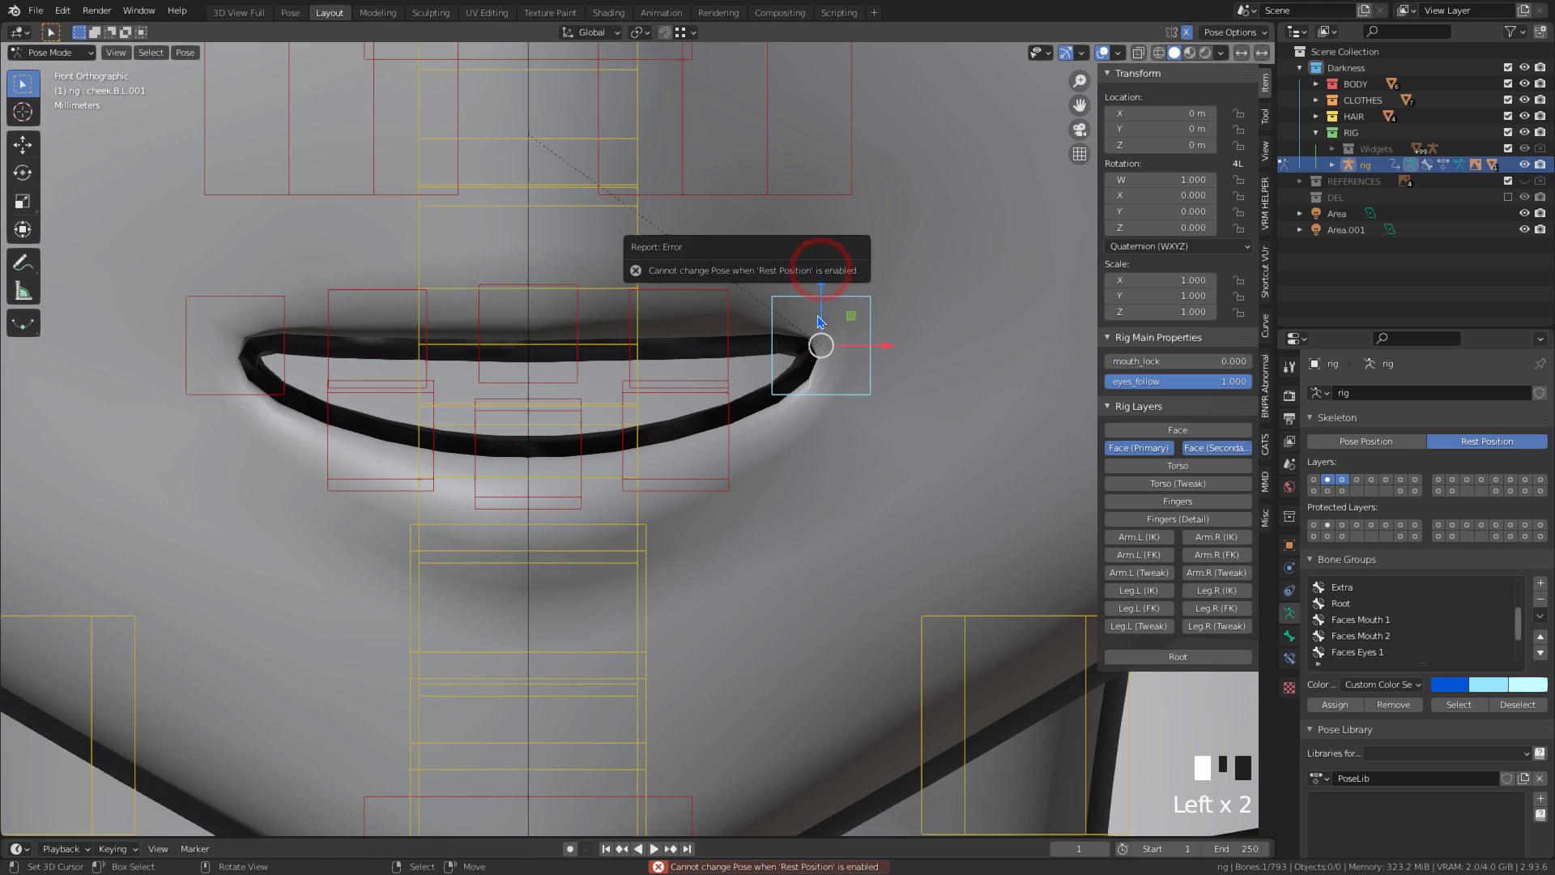
Return the rig to Pose Position and clear the location of all mouth bones
{"action": "left_click", "coordinate": [1365, 442]}
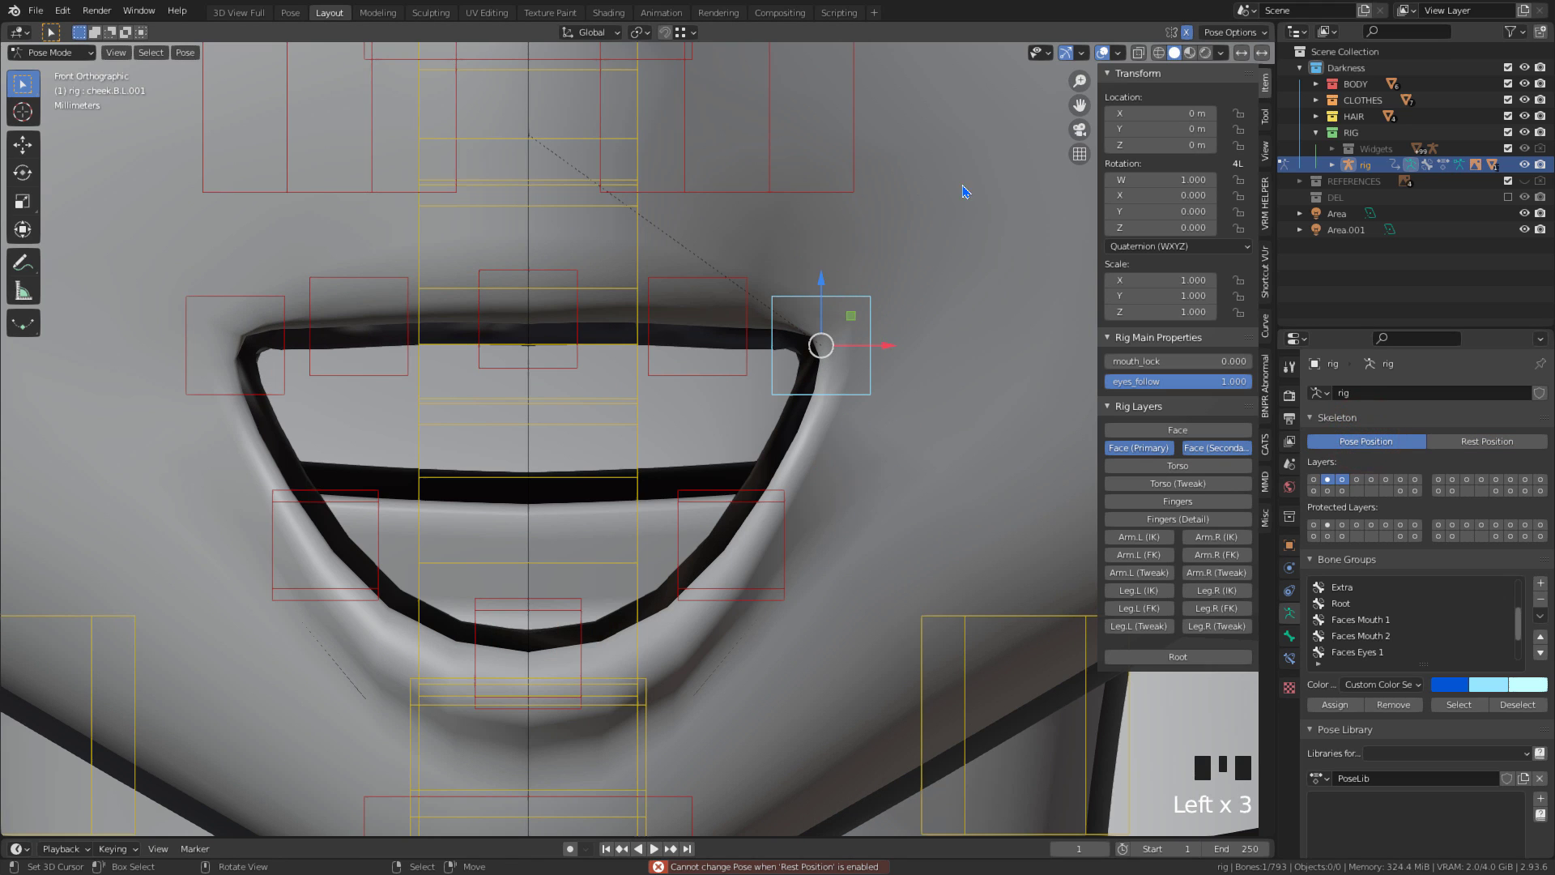
{"action": "left_click_drag", "start_coordinate": [962, 211], "coordinate": [146, 640]}
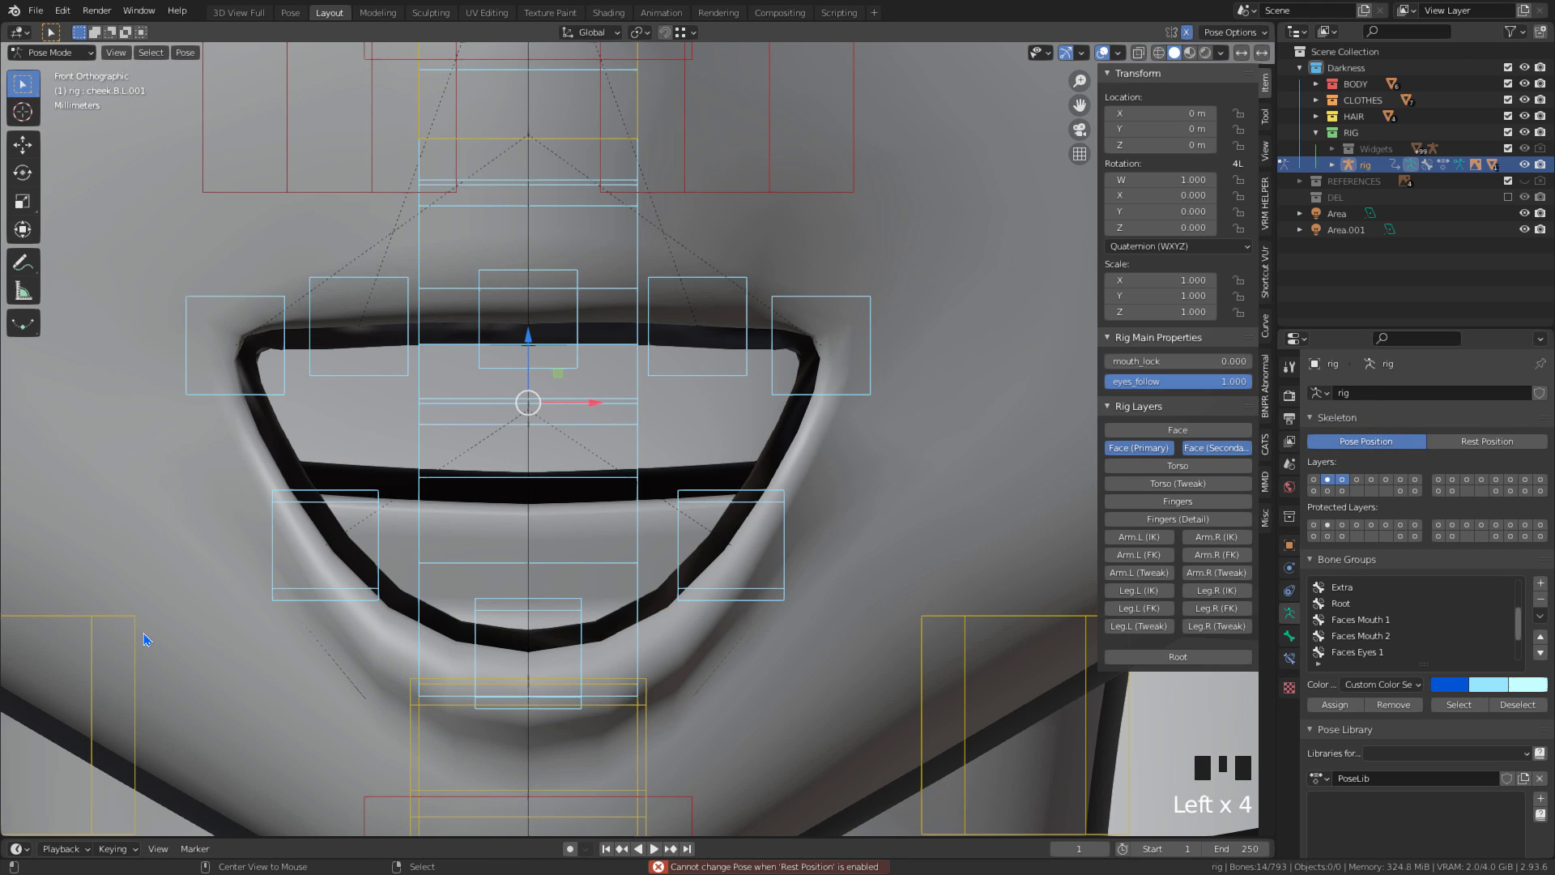
{"action": "key", "text": "alt+g"}
Lower the mirrored mouth-corner bones and pull them inward, and lower the center lower-lip bone
{"action": "left_click", "coordinate": [930, 329]}
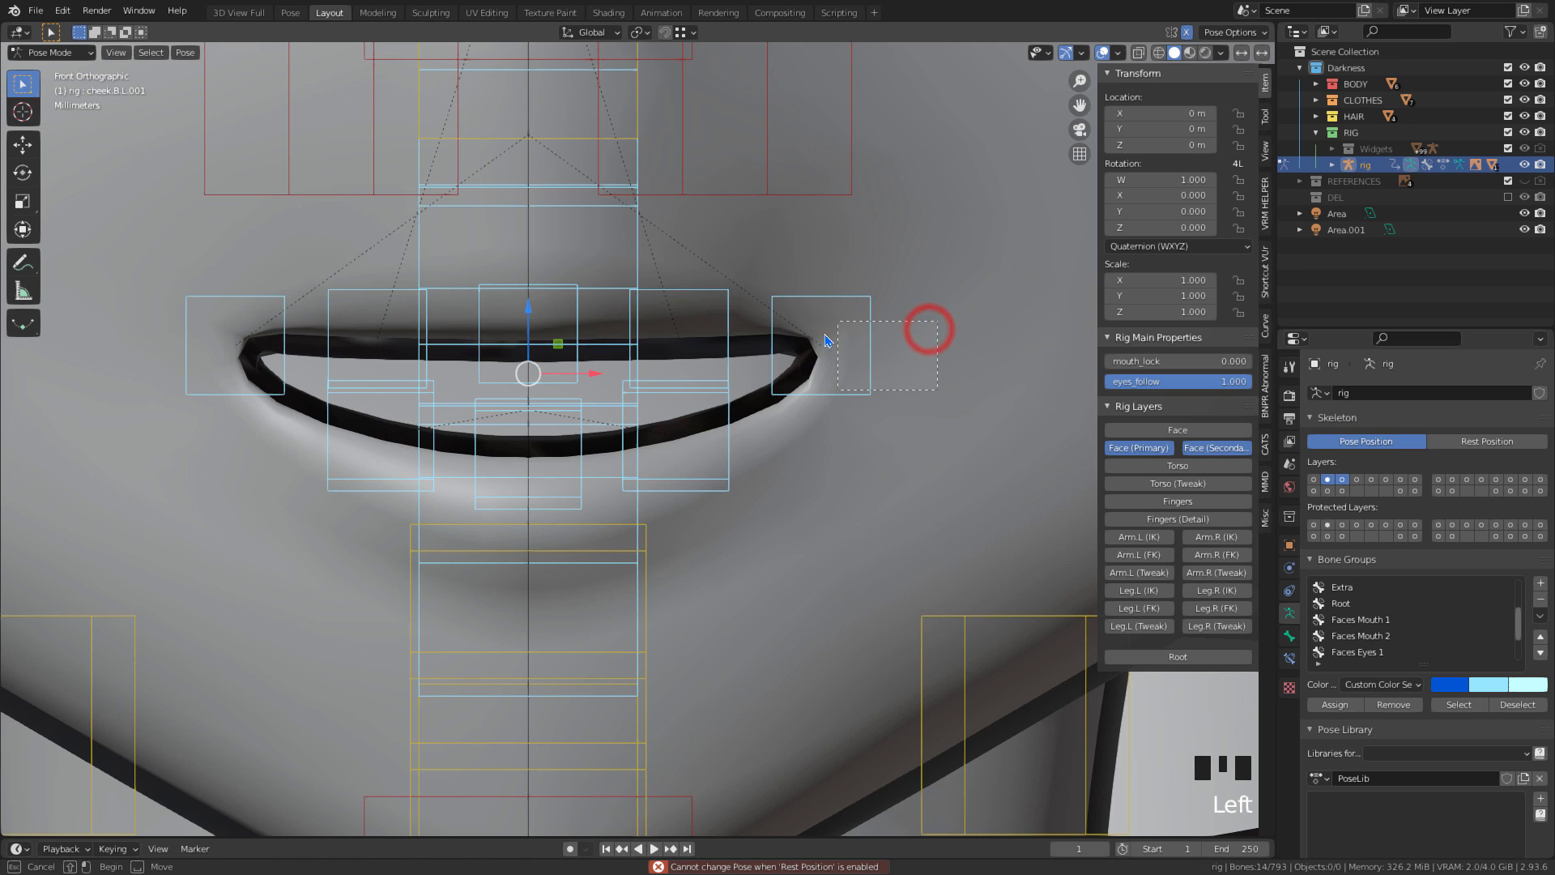
{"action": "left_click_drag", "start_coordinate": [824, 269], "coordinate": [825, 306]}
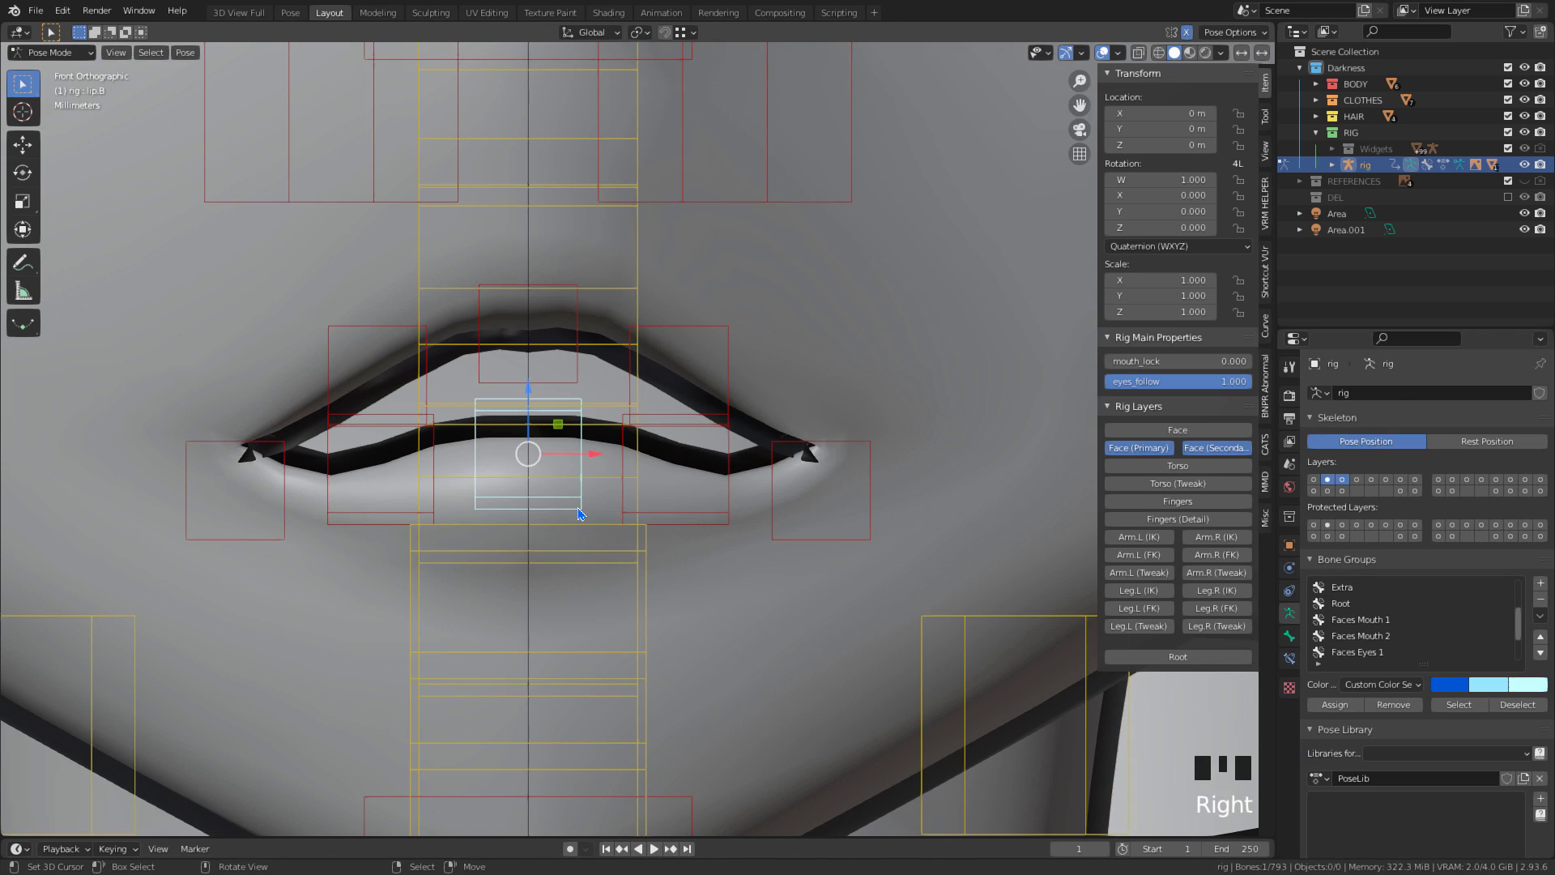
{"action": "left_click_drag", "start_coordinate": [559, 507], "coordinate": [555, 660]}
{"action": "left_click_drag", "start_coordinate": [888, 484], "coordinate": [778, 490]}
Position the mirrored upper and lower side-lip bones to round the mouth into an O shape
{"action": "left_click_drag", "start_coordinate": [728, 333], "coordinate": [742, 371]}
{"action": "left_click_drag", "start_coordinate": [700, 306], "coordinate": [700, 322]}
{"action": "scroll", "coordinate": [315, 486], "scroll_direction": "down", "scroll_amount": 2}
{"action": "scroll", "coordinate": [591, 559], "scroll_direction": "up", "scroll_amount": 3}
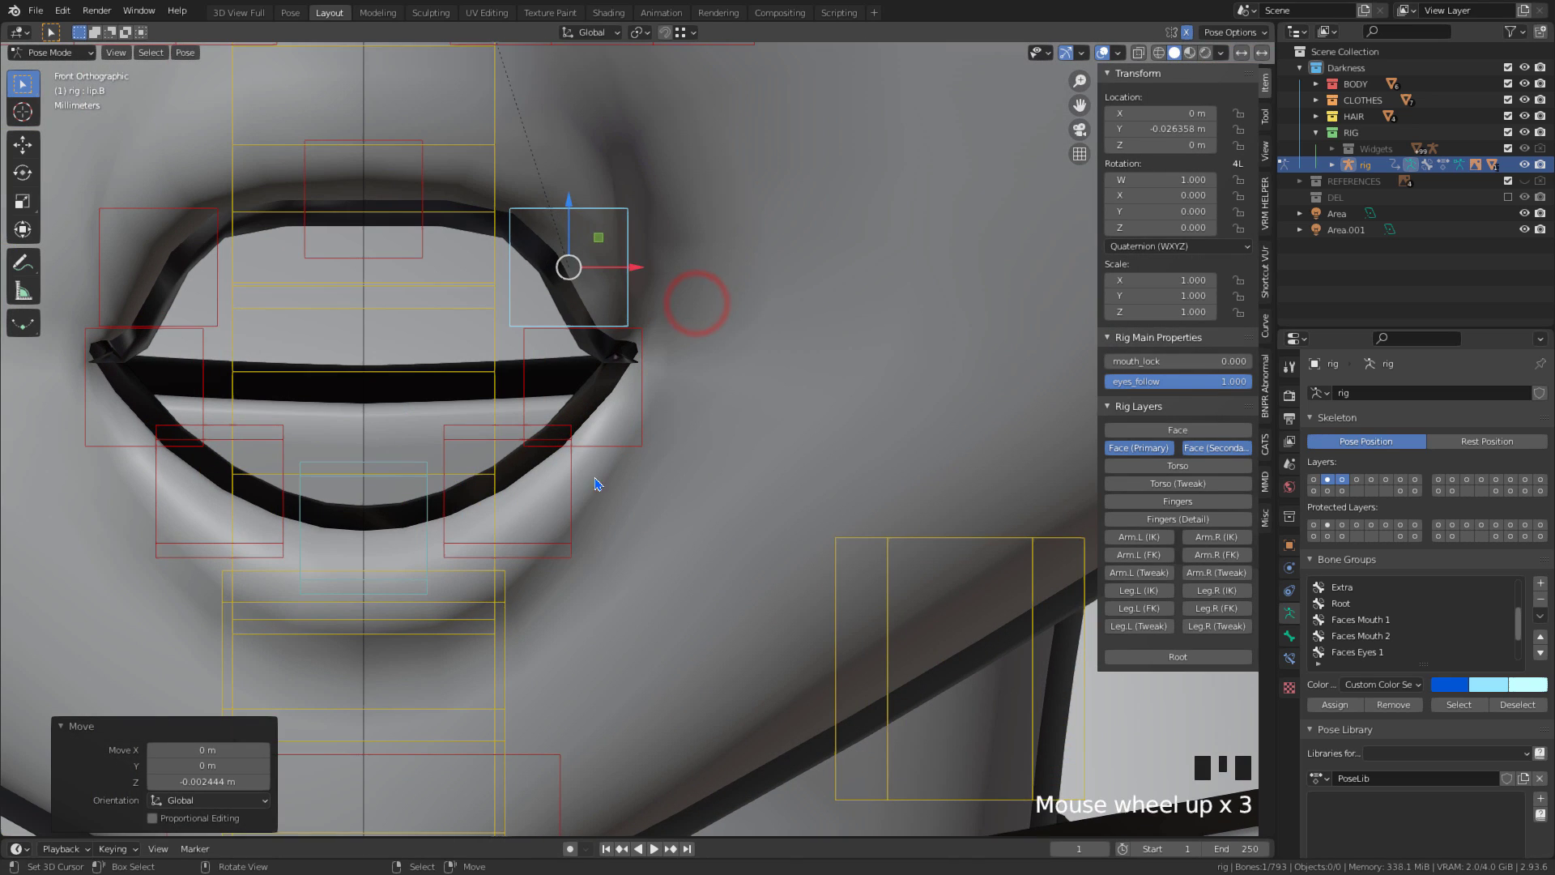
{"action": "left_click_drag", "start_coordinate": [606, 484], "coordinate": [553, 511]}
{"action": "left_click_drag", "start_coordinate": [562, 491], "coordinate": [604, 490]}
{"action": "scroll", "coordinate": [636, 440], "scroll_direction": "down", "scroll_amount": 4}
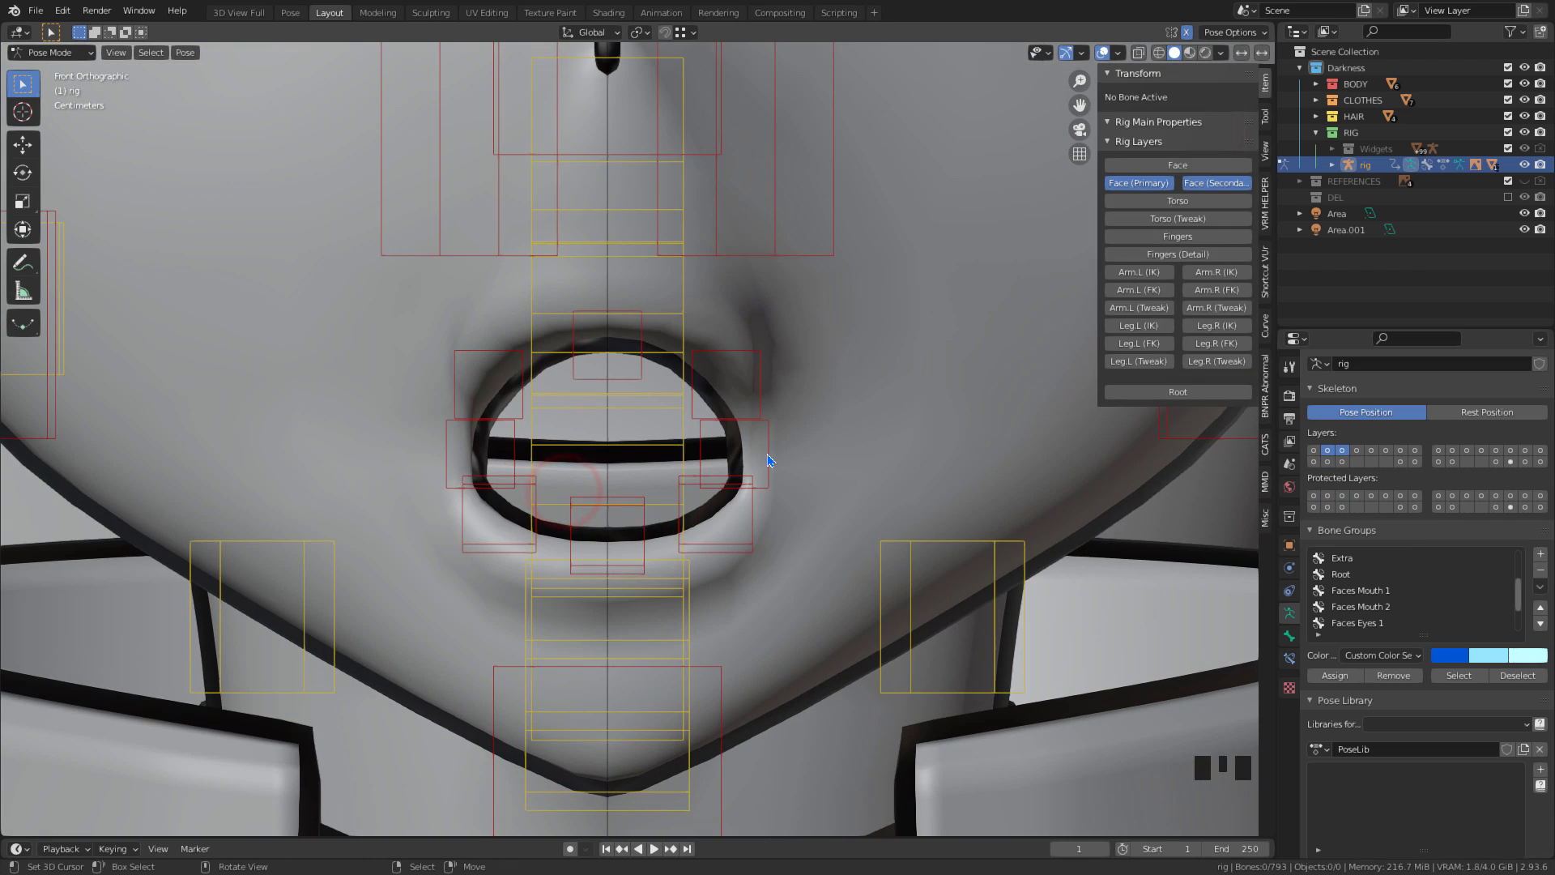
Pull the mirrored mouth-corner bones slightly inward and raise the mirrored lower side-lip bones to refine the O shape
{"action": "left_click", "coordinate": [799, 445]}
{"action": "left_click_drag", "start_coordinate": [814, 366], "coordinate": [736, 526]}
{"action": "left_click_drag", "start_coordinate": [790, 452], "coordinate": [763, 452]}
{"action": "scroll", "coordinate": [763, 452], "scroll_direction": "up", "scroll_amount": 2}
{"action": "left_click_drag", "start_coordinate": [828, 402], "coordinate": [765, 450]}
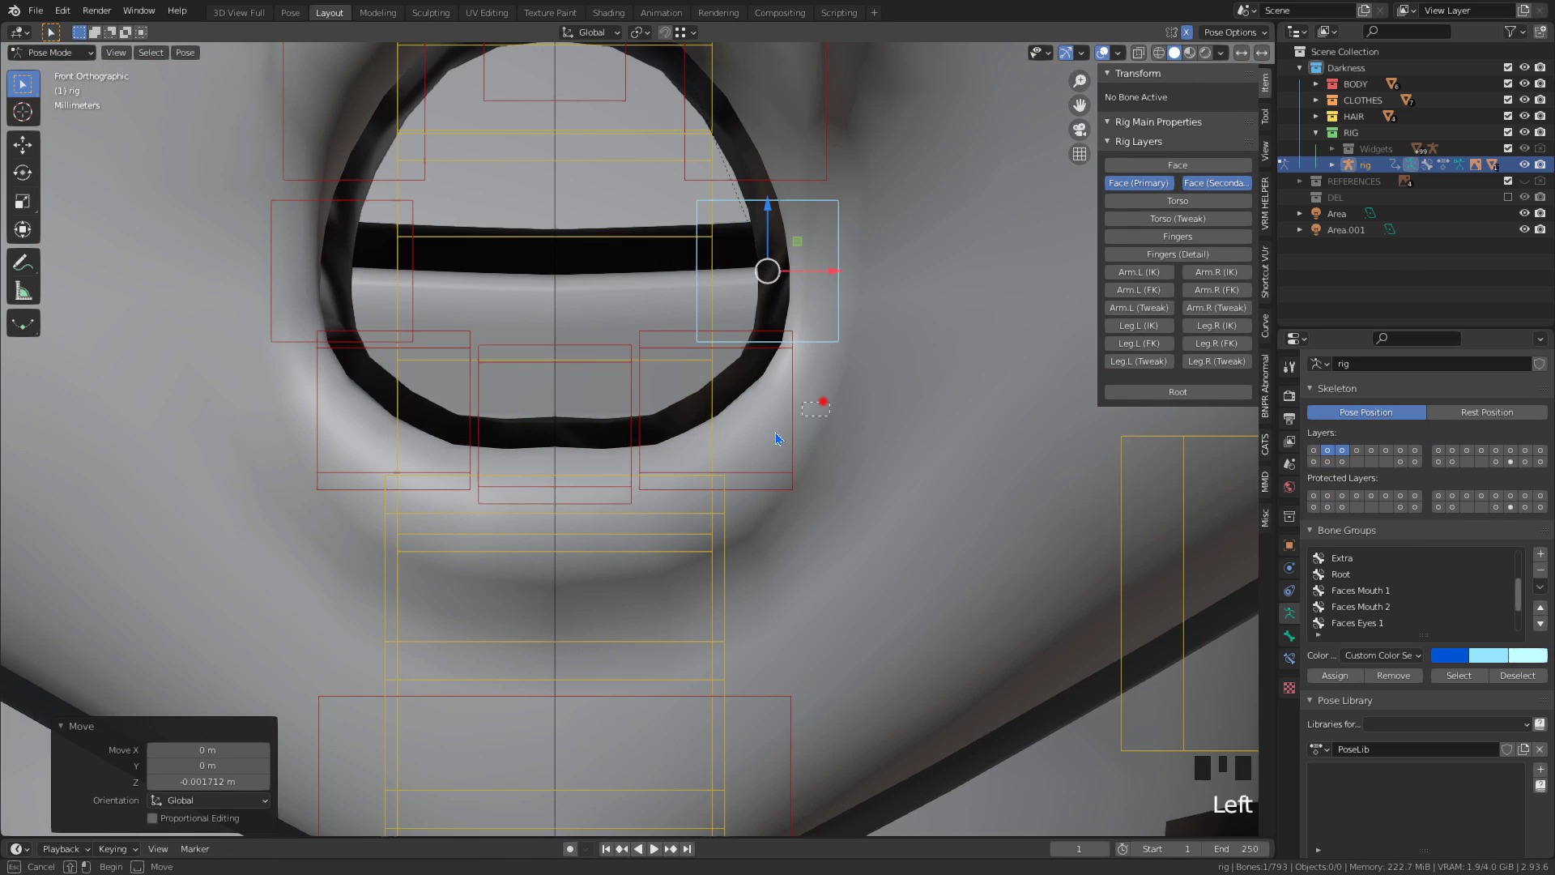
{"action": "left_click_drag", "start_coordinate": [720, 345], "coordinate": [721, 334]}
Fine-tune the lower-lip bone along its local Y axis to finish the O mouth pose
{"action": "left_click_drag", "start_coordinate": [596, 340], "coordinate": [563, 368]}
{"action": "key", "text": "g"}
{"action": "key", "text": "y"}
{"action": "key", "text": "y"}
{"action": "left_click", "coordinate": [563, 371]}
{"action": "scroll", "coordinate": [645, 504], "scroll_direction": "down", "scroll_amount": 9}
{"action": "scroll", "coordinate": [792, 599], "scroll_direction": "up", "scroll_amount": 8}
Select the Body mesh and save its Armature modifier as a shape key
{"action": "right_click", "coordinate": [910, 469]}
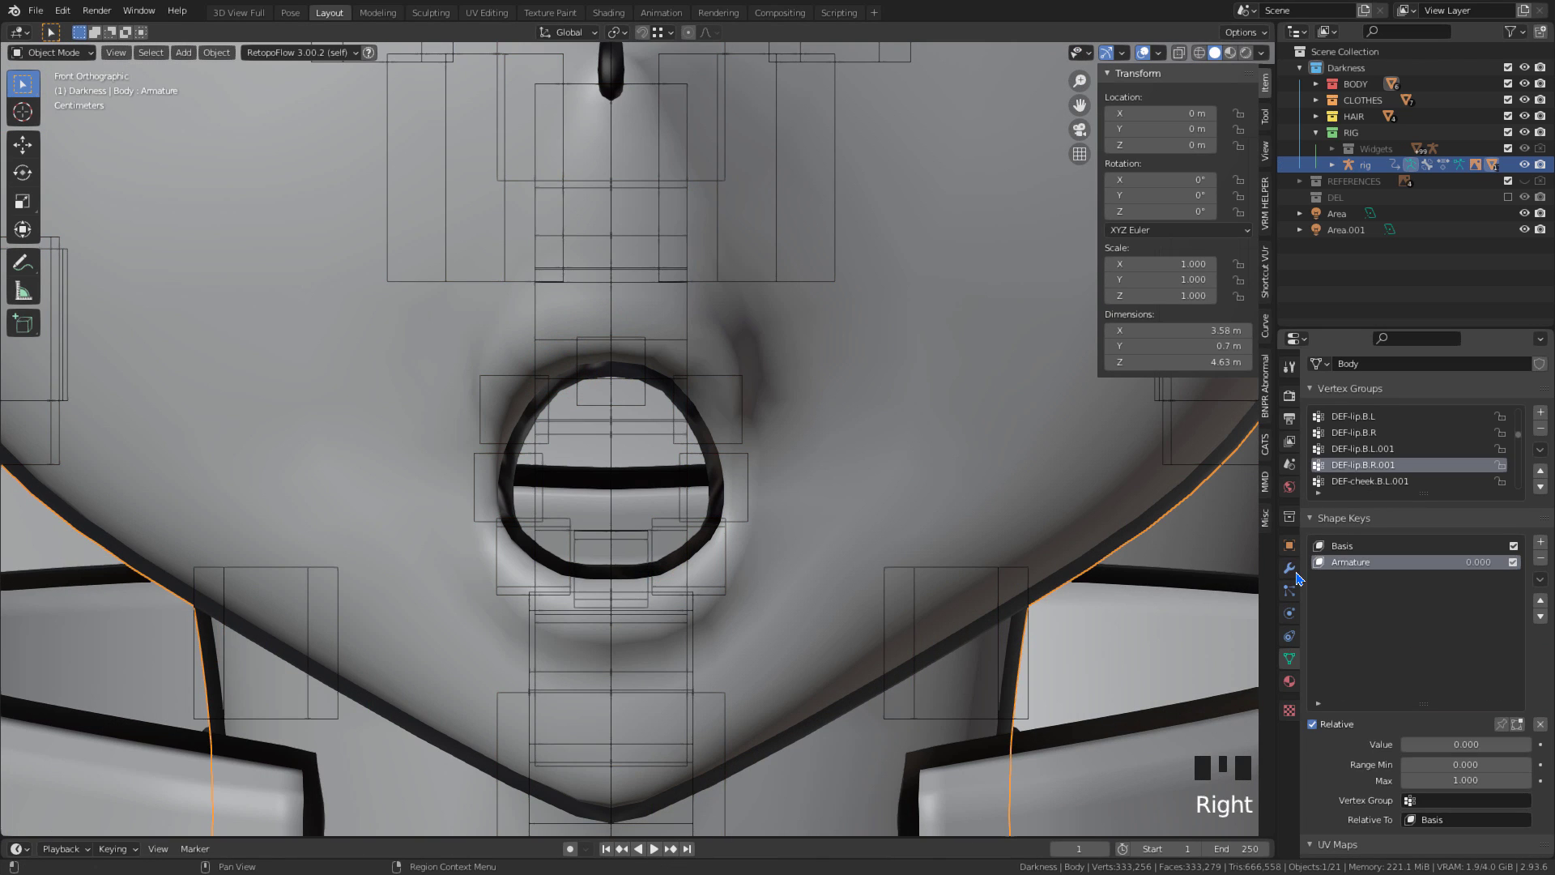
{"action": "left_click", "coordinate": [1294, 570]}
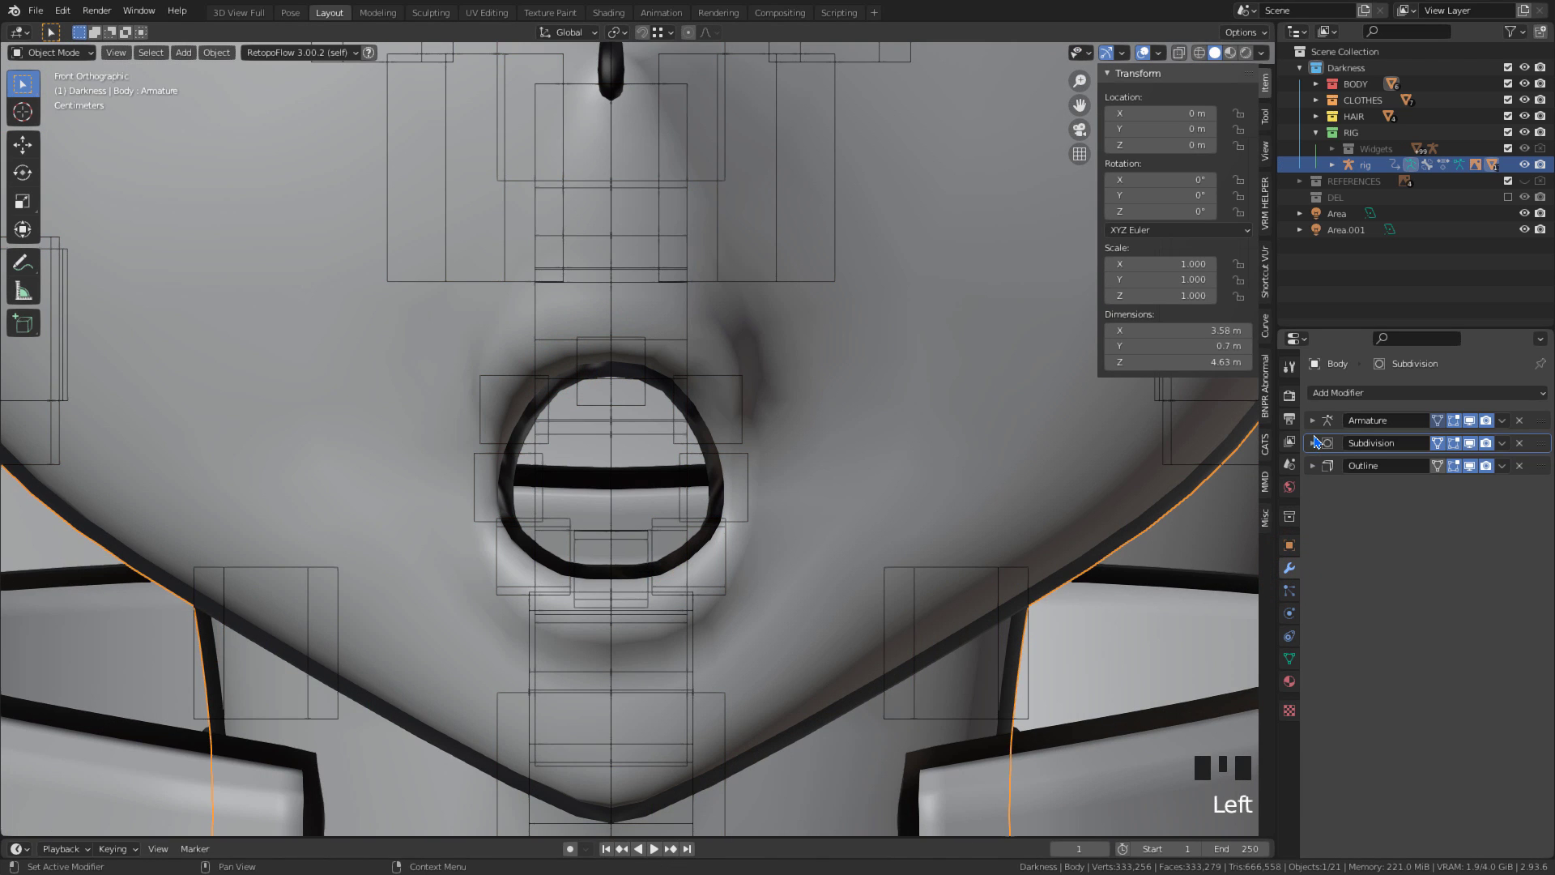
{"action": "left_click", "coordinate": [1502, 421]}
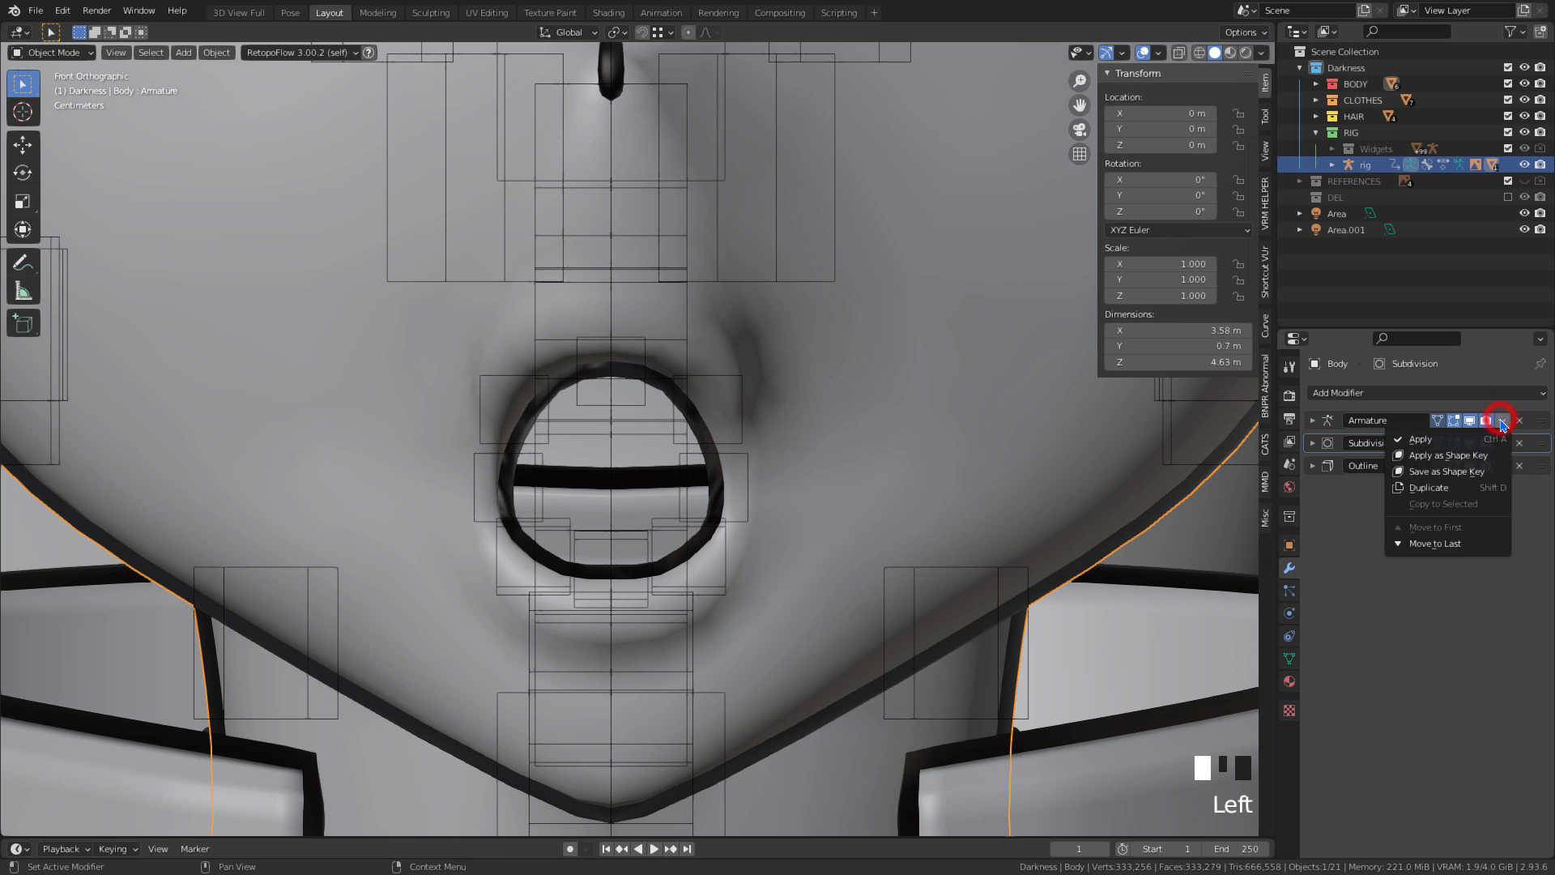
{"action": "left_click", "coordinate": [1427, 474]}
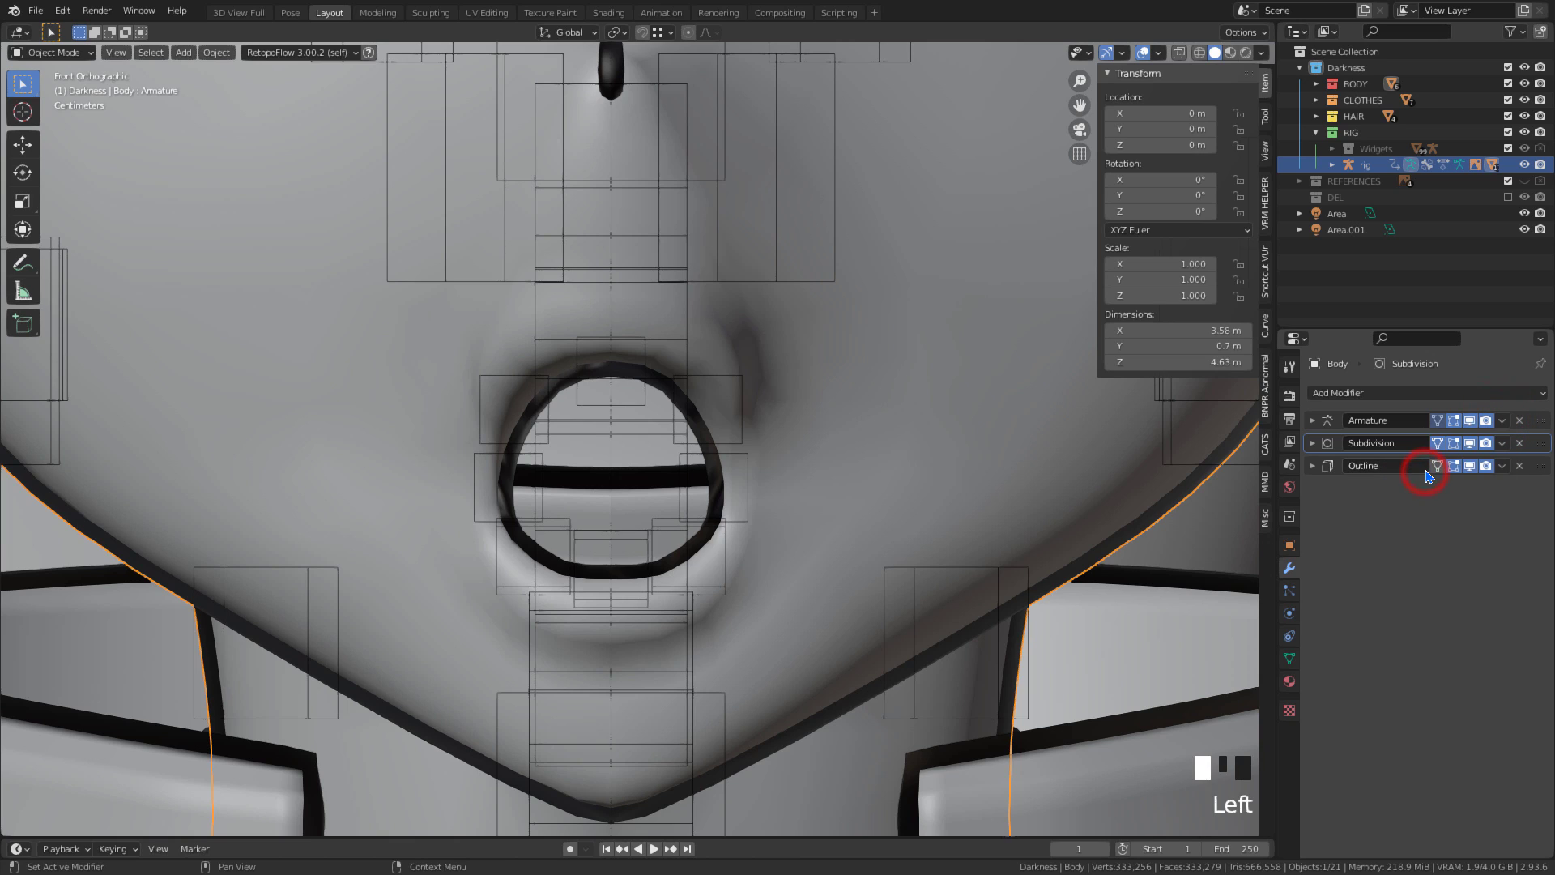
Rename the Armature shape key as A and the Armature.001 shape key as O
{"action": "left_click", "coordinate": [1290, 660]}
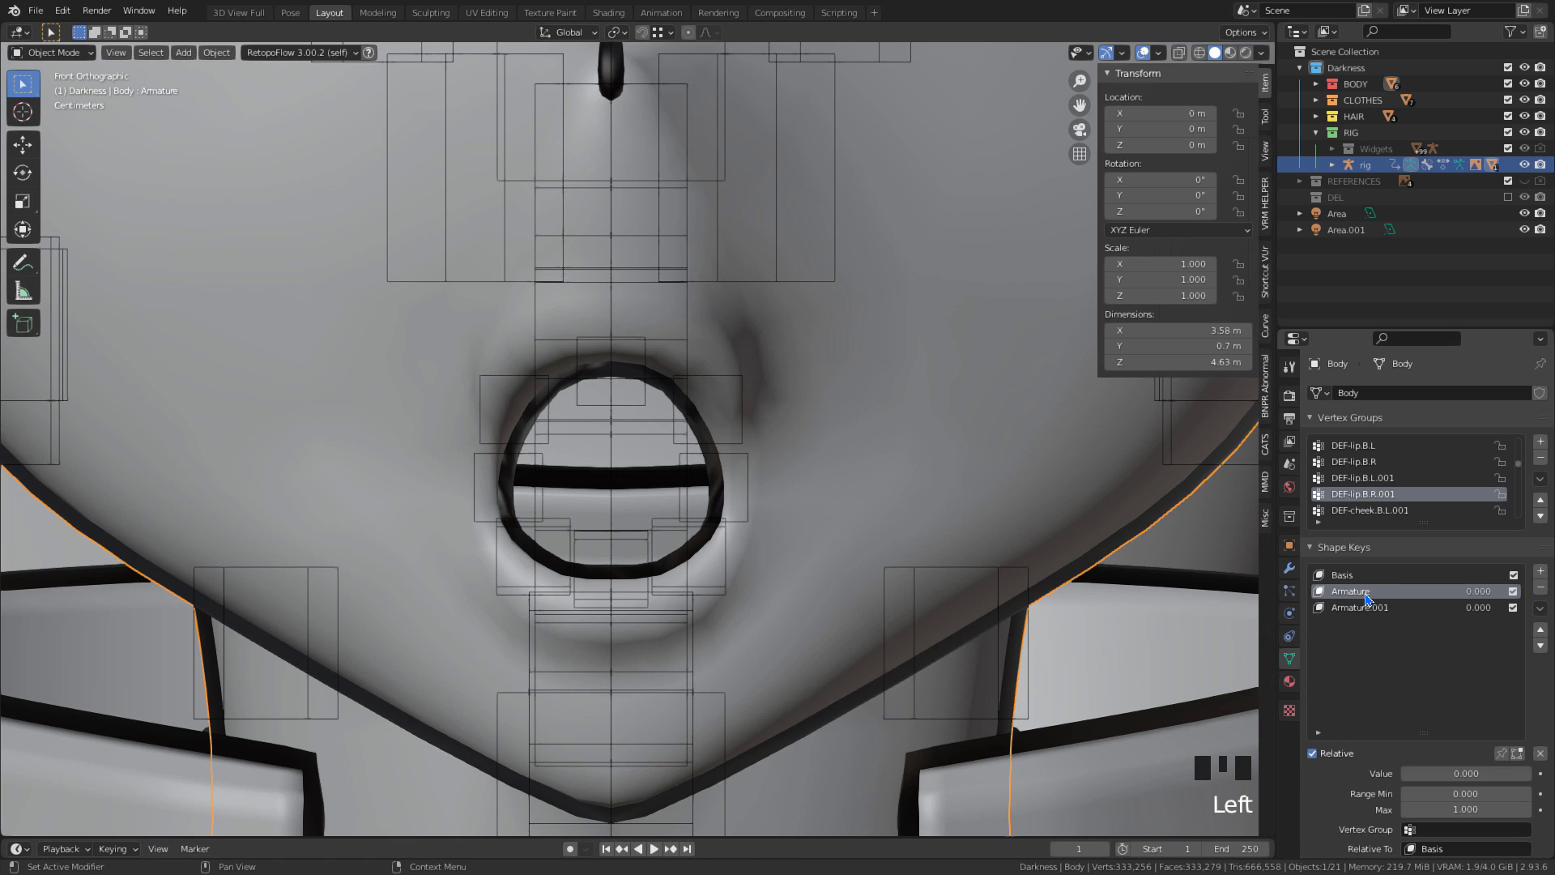
{"action": "double_click", "coordinate": [1358, 594]}
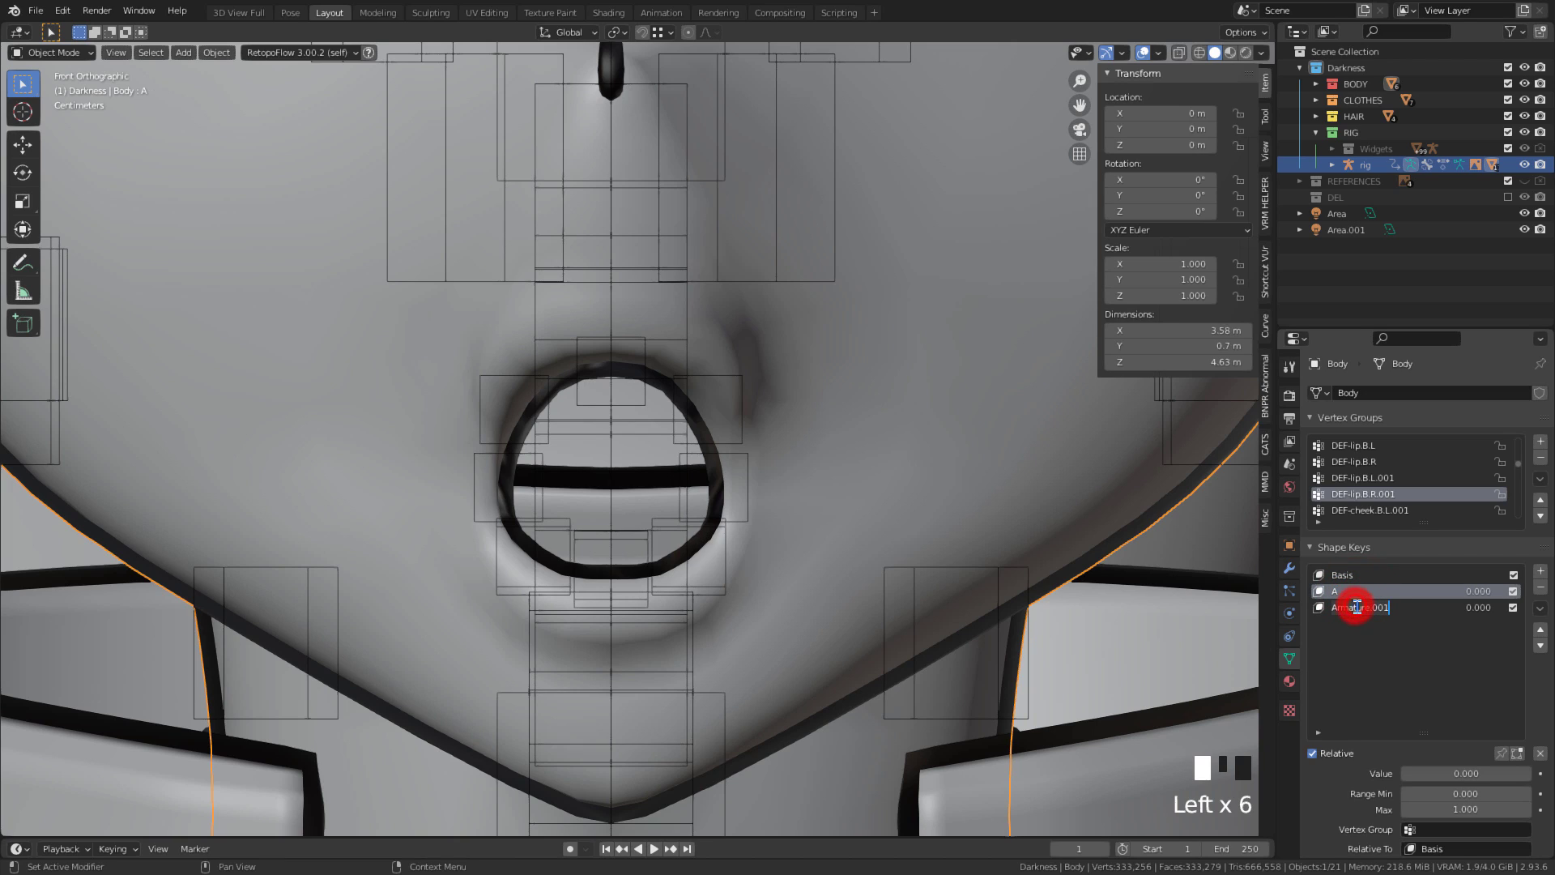
{"action": "left_click", "coordinate": [1367, 666]}
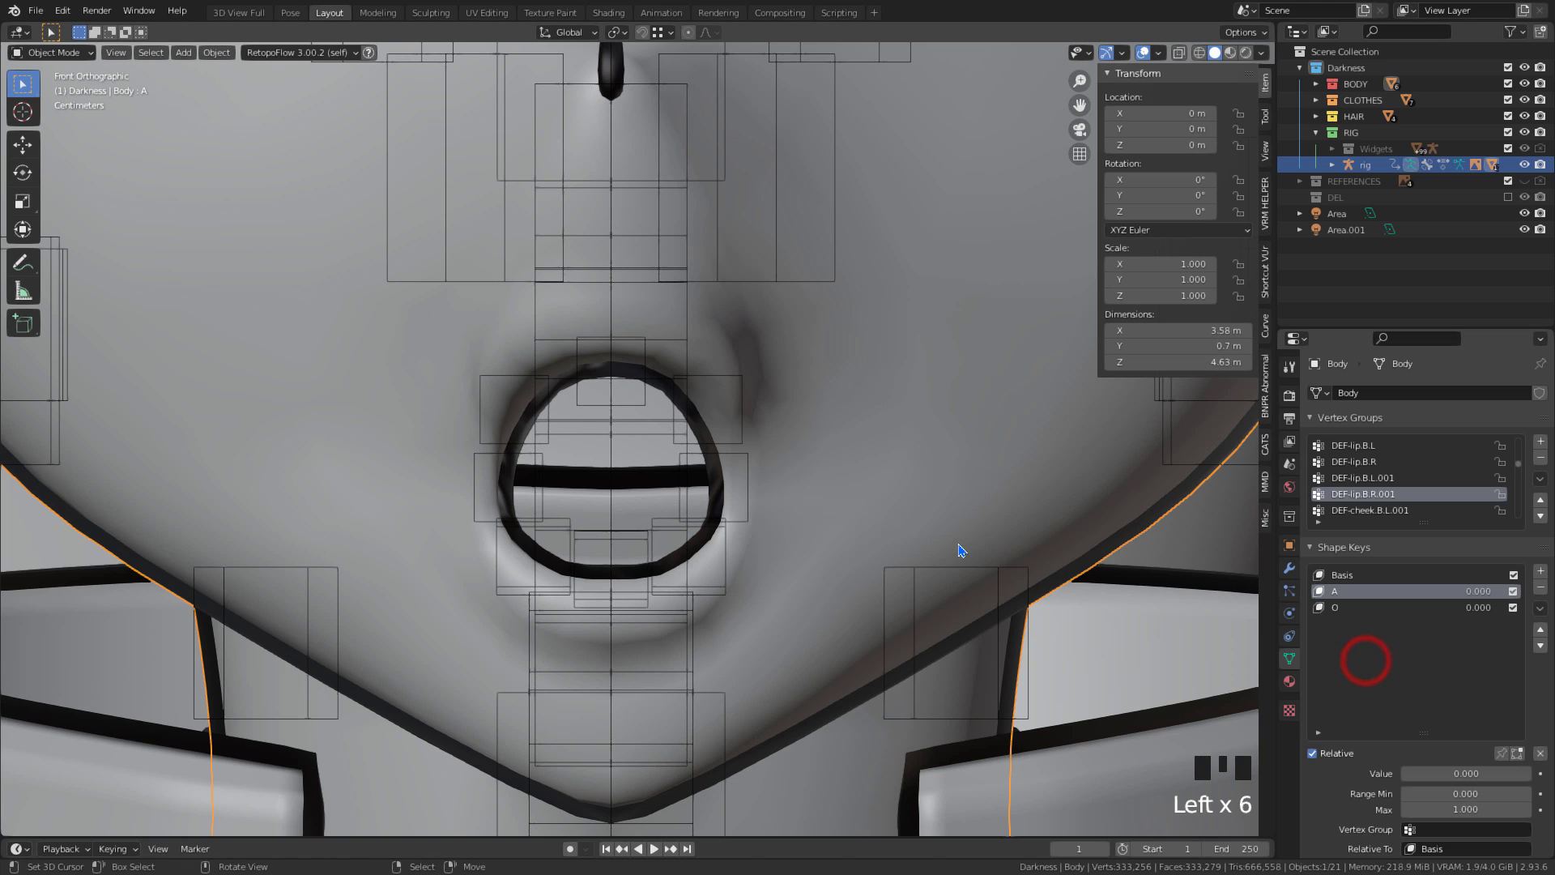
Select the rig and switch its skeleton to Rest Position
{"action": "right_click", "coordinate": [727, 548]}
{"action": "scroll", "coordinate": [759, 524], "scroll_direction": "down", "scroll_amount": 3}
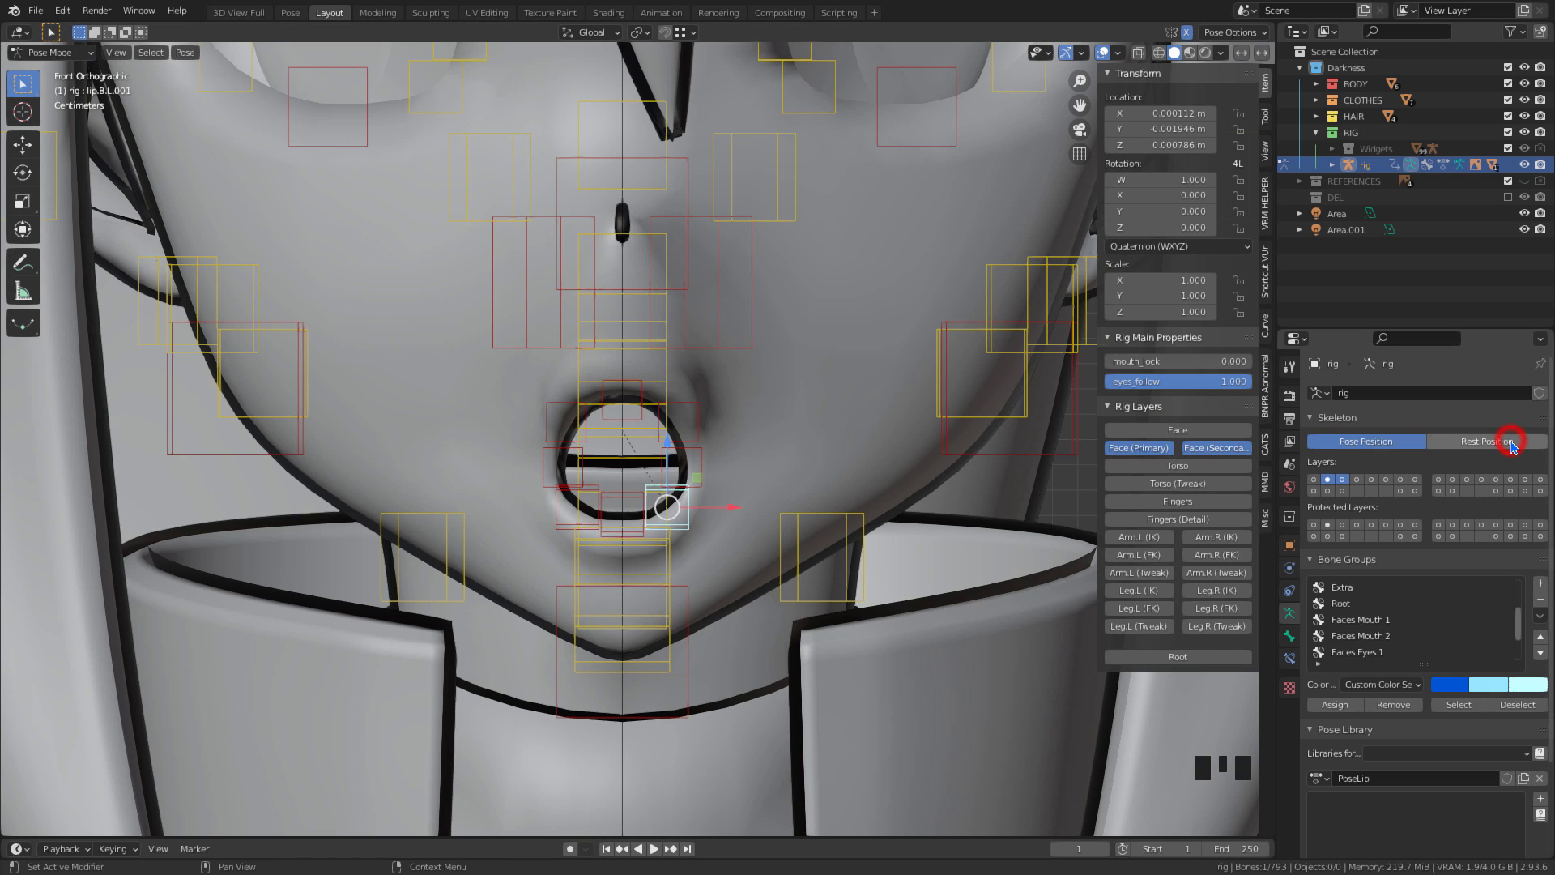
{"action": "left_click", "coordinate": [1512, 443]}
{"action": "left_click", "coordinate": [1291, 636]}
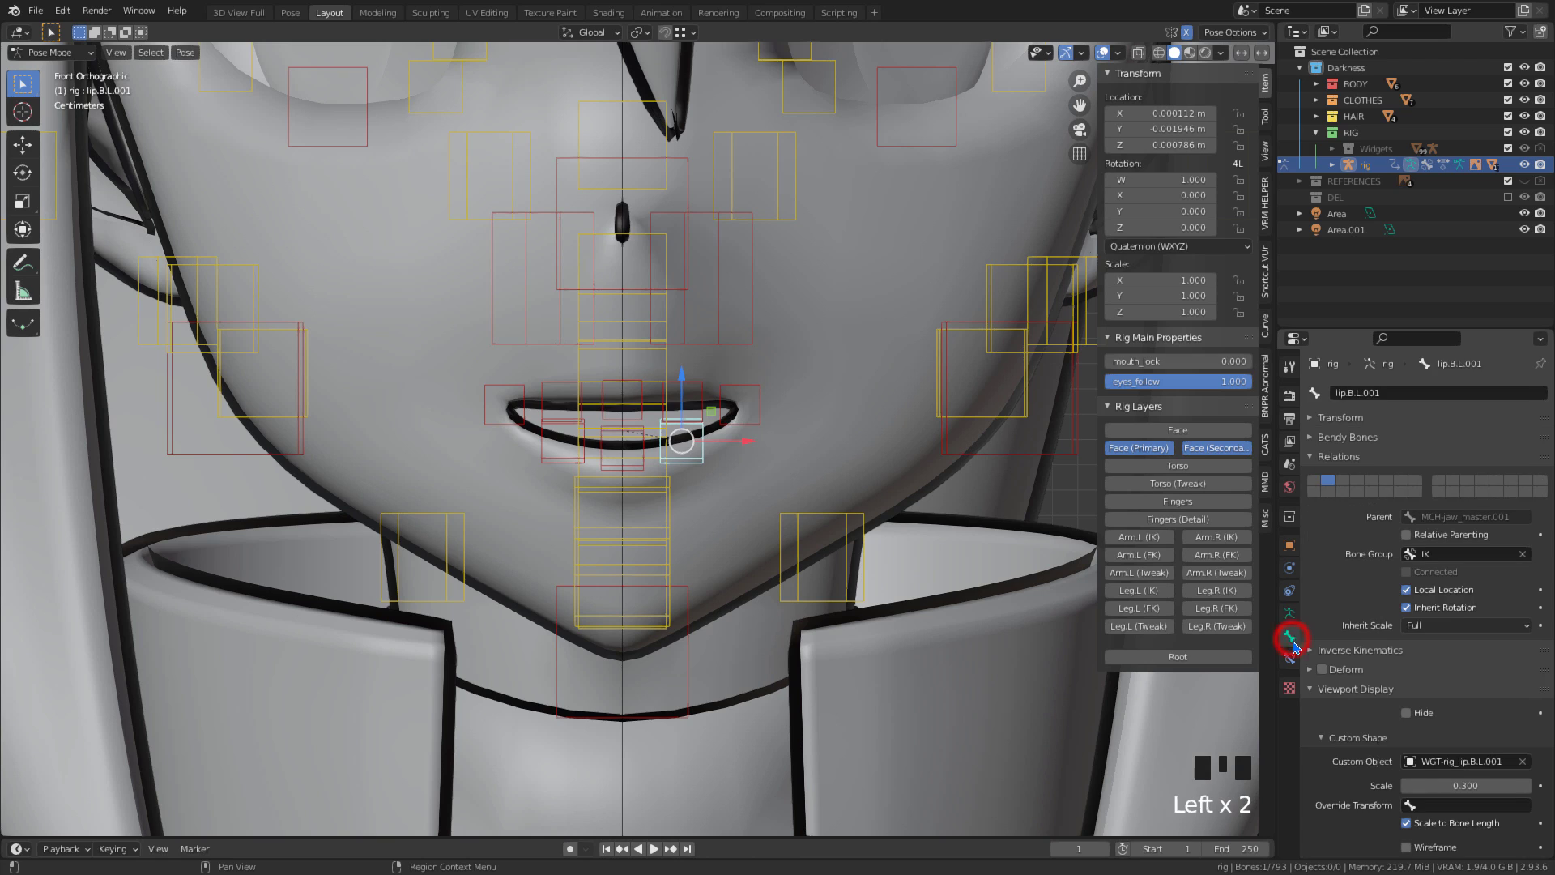
Preview the Body mesh's O shape key at value 1.000, undo that change, and test the A shape key's value
{"action": "right_click", "coordinate": [897, 481]}
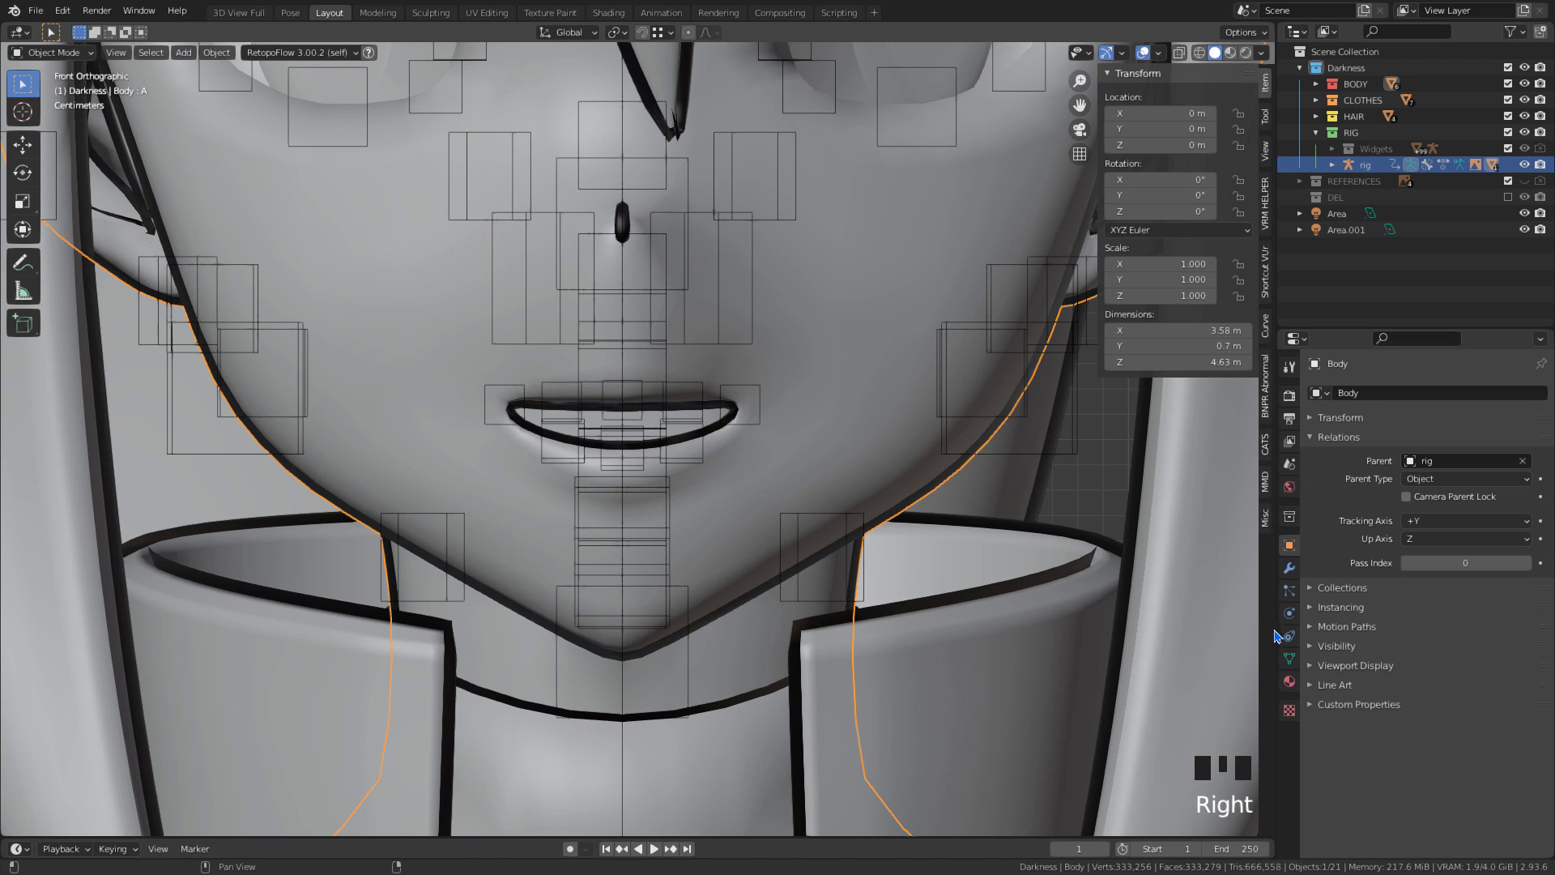
{"action": "left_click", "coordinate": [1289, 658]}
{"action": "left_click", "coordinate": [1345, 608]}
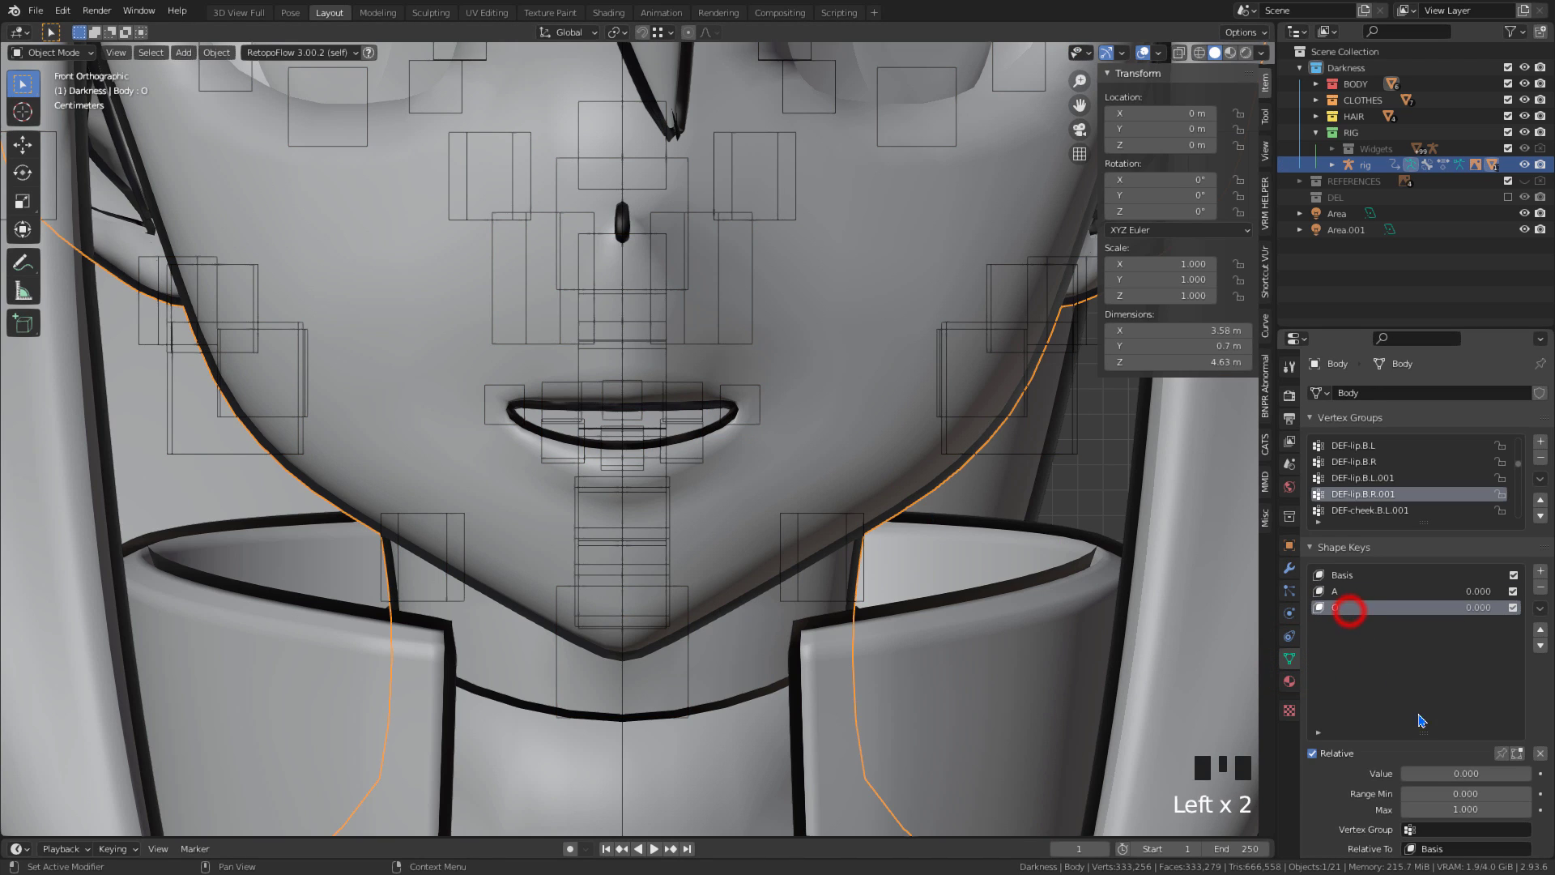
{"action": "left_click_drag", "start_coordinate": [1428, 773], "coordinate": [1530, 774]}
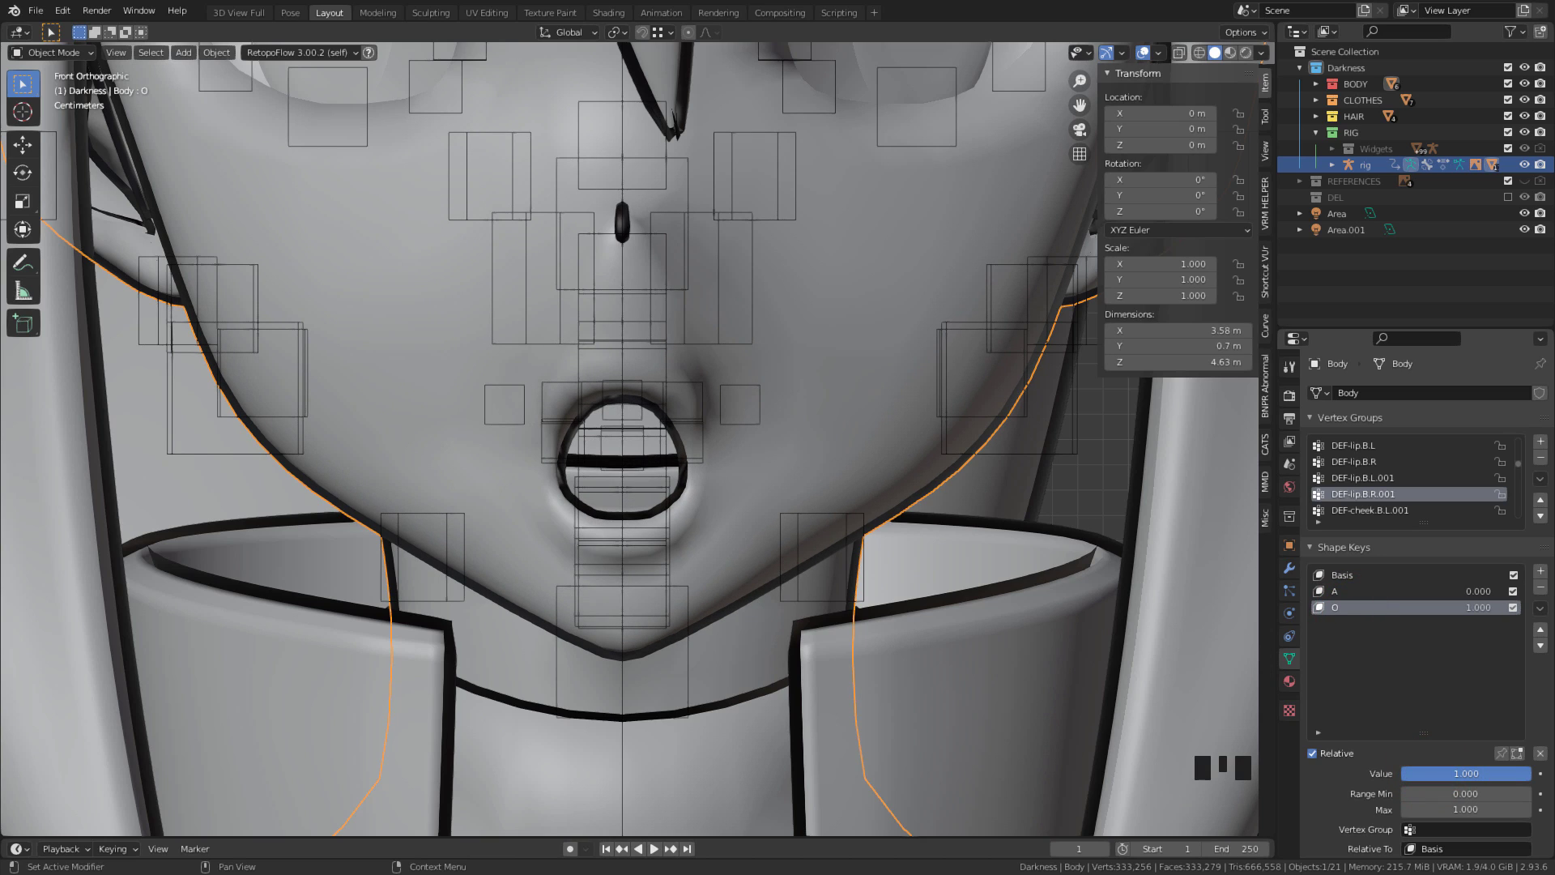
{"action": "key", "text": "ctrl+z"}
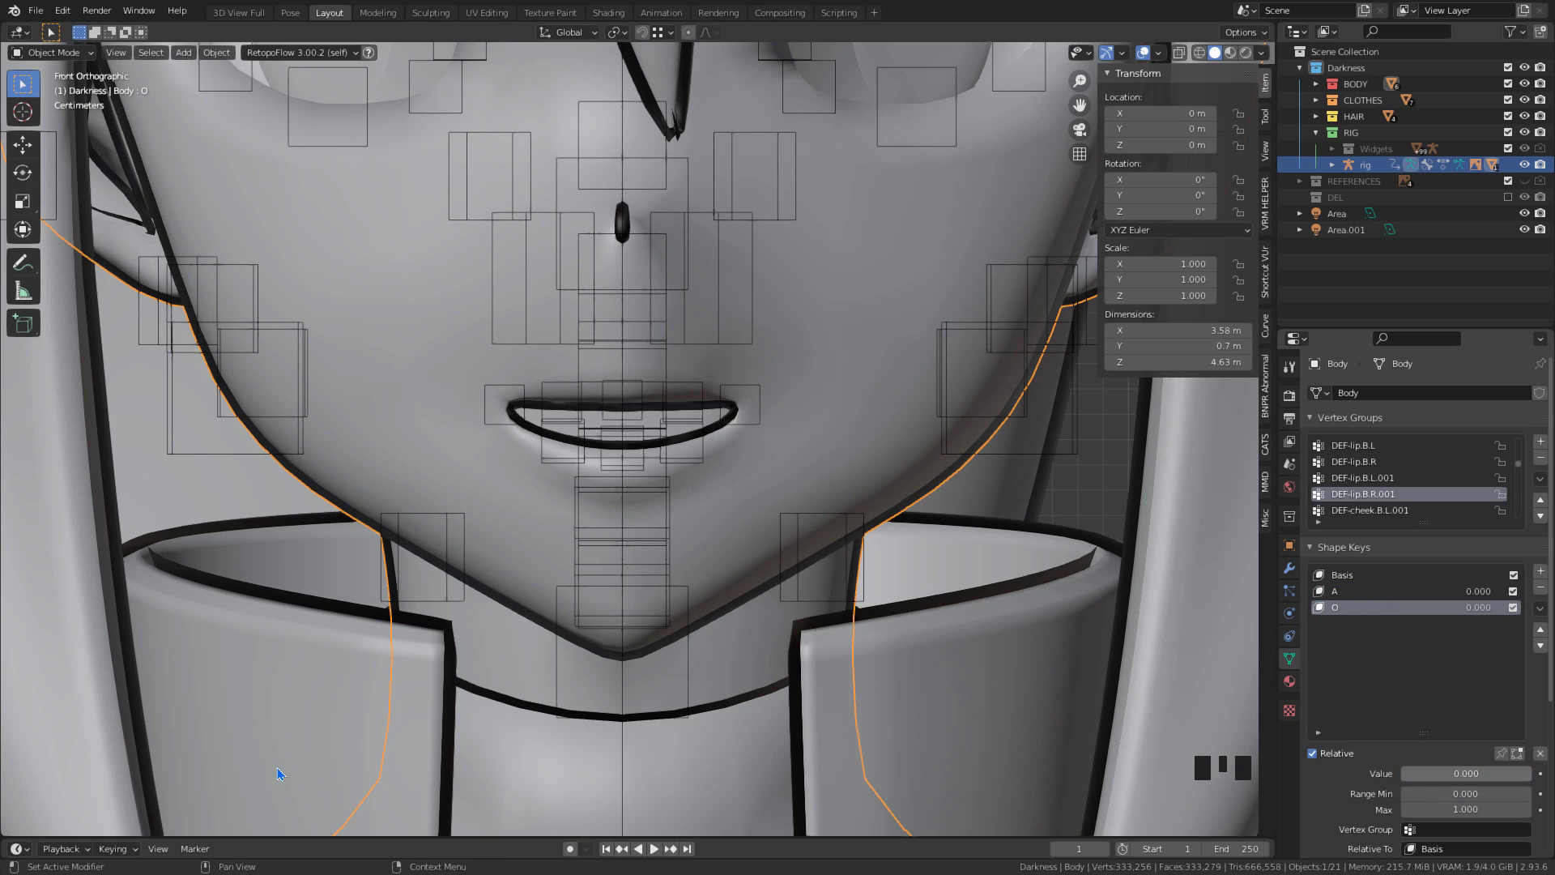
{"action": "left_click", "coordinate": [1333, 591]}
{"action": "mouse_move", "coordinate": [1421, 774]}
{"action": "left_mouse_down"}
{"action": "mouse_move", "coordinate": [1531, 774]}
{"action": "mouse_move", "coordinate": [1406, 774]}
{"action": "left_mouse_up"}
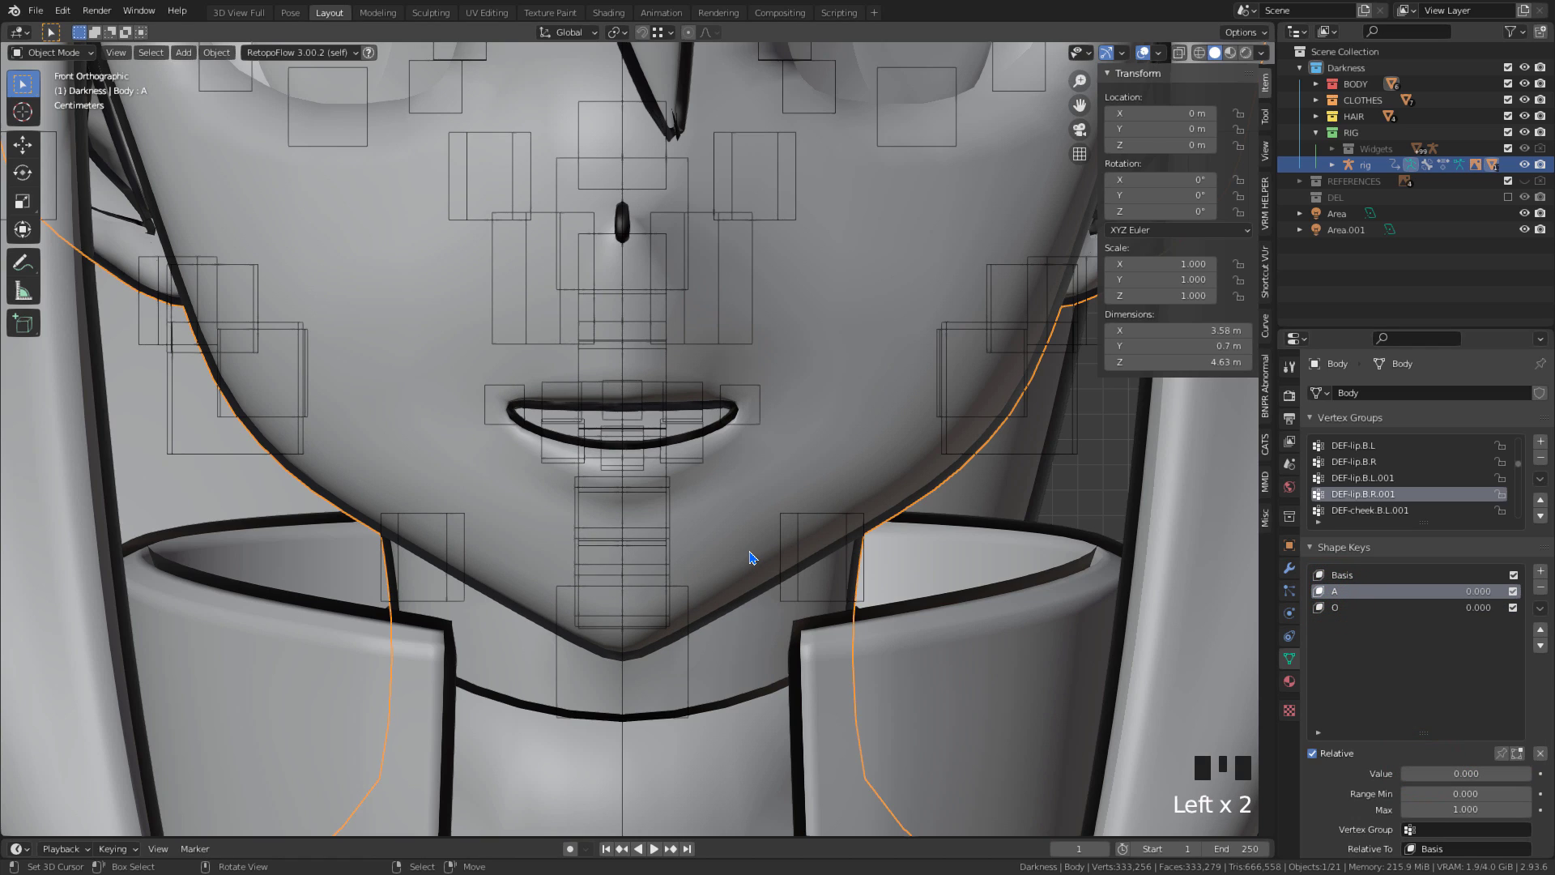
Inspect the O shape key's mouth topology in Edit Mode and return to Object Mode
{"action": "scroll", "coordinate": [802, 551], "scroll_direction": "up", "scroll_amount": 3}
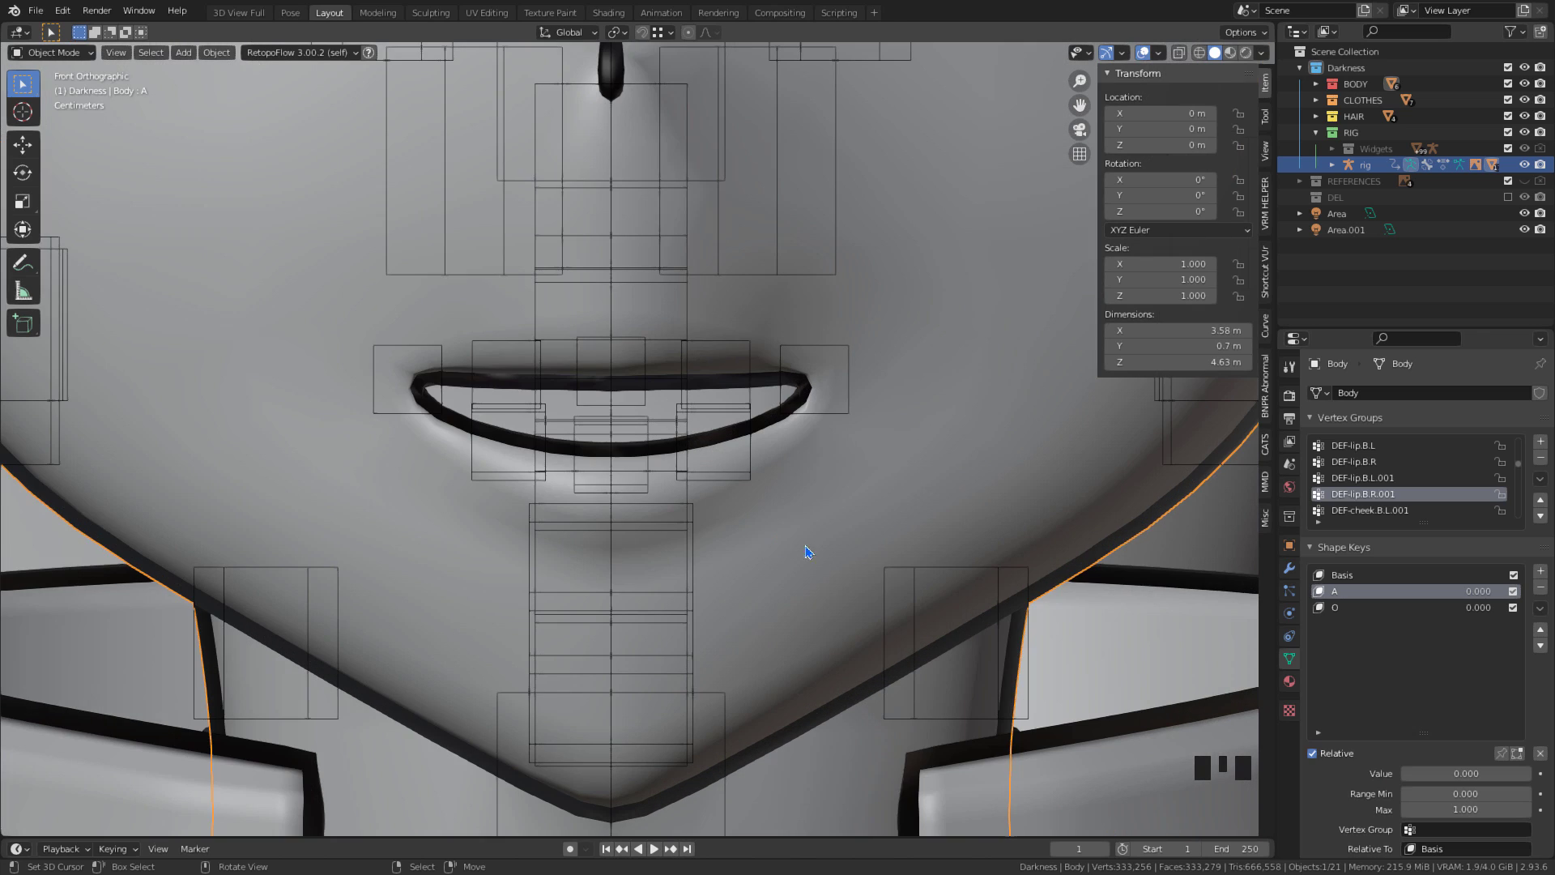
{"action": "left_click", "coordinate": [1336, 607]}
{"action": "key", "text": "Tab"}
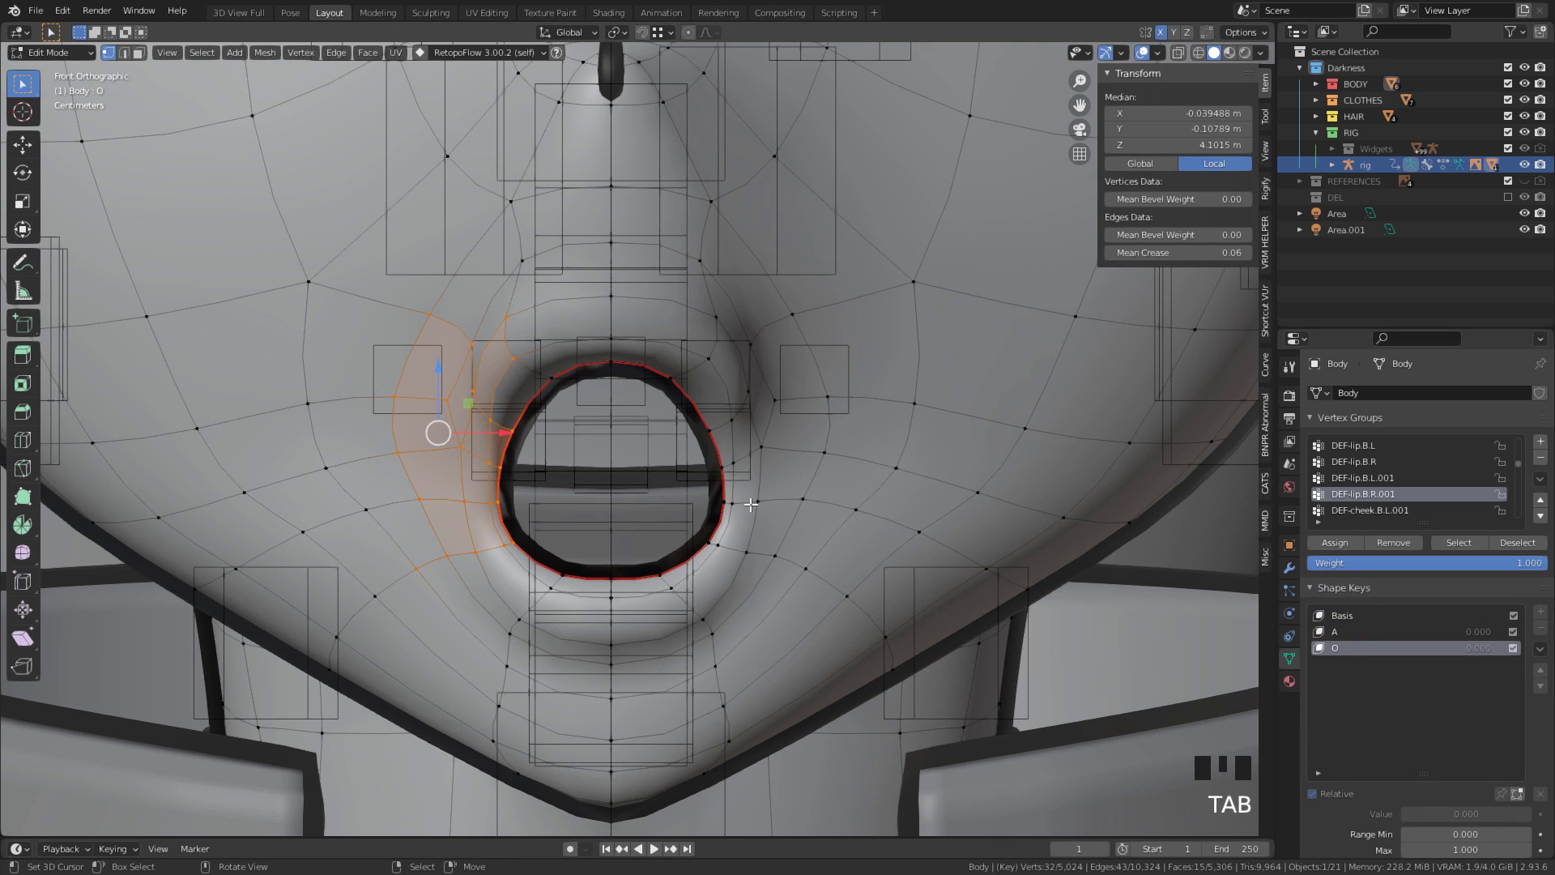
{"action": "middle_click_drag", "start_coordinate": [752, 504], "coordinate": [770, 479], "text": "shift"}
{"action": "scroll", "coordinate": [785, 476], "scroll_direction": "up", "scroll_amount": 2}
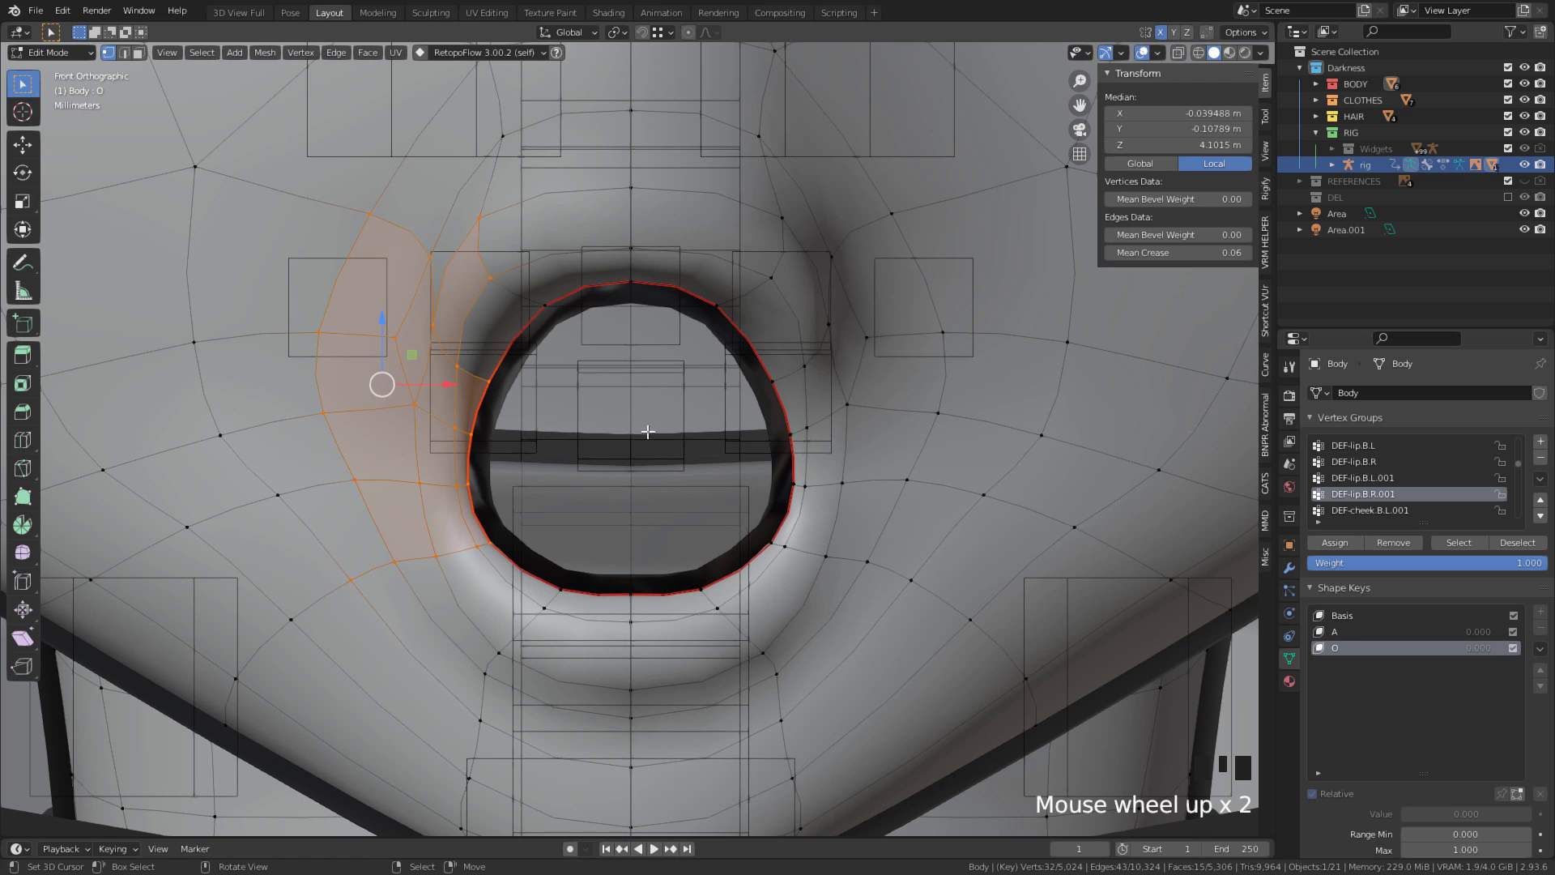
{"action": "key", "text": "Tab"}
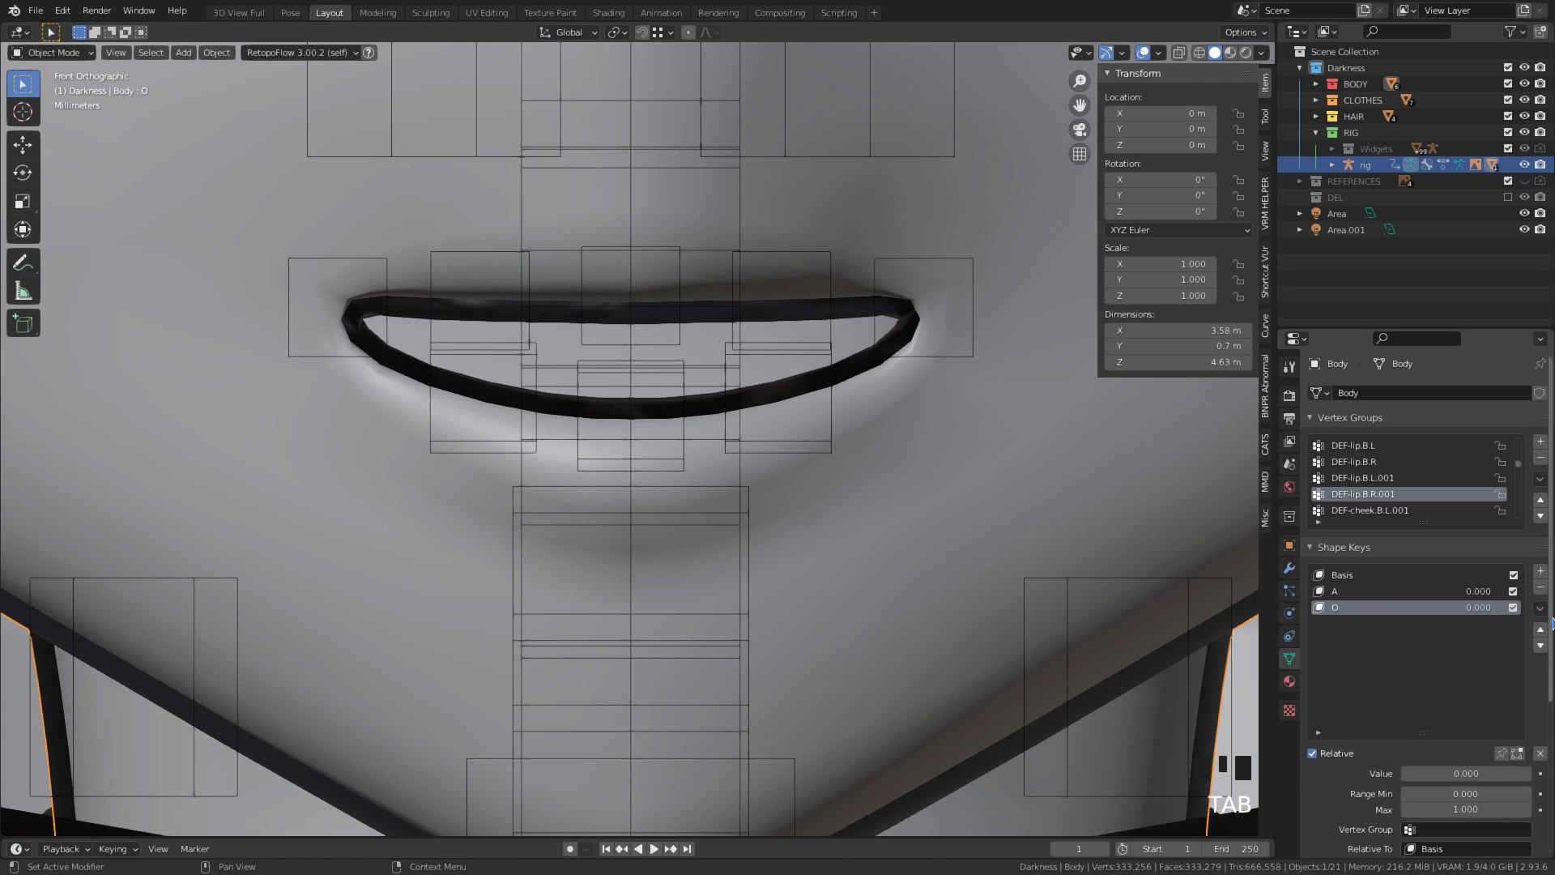
Lock the display to the O shape key and create a new shape key from the mix
{"action": "left_click", "coordinate": [1504, 755]}
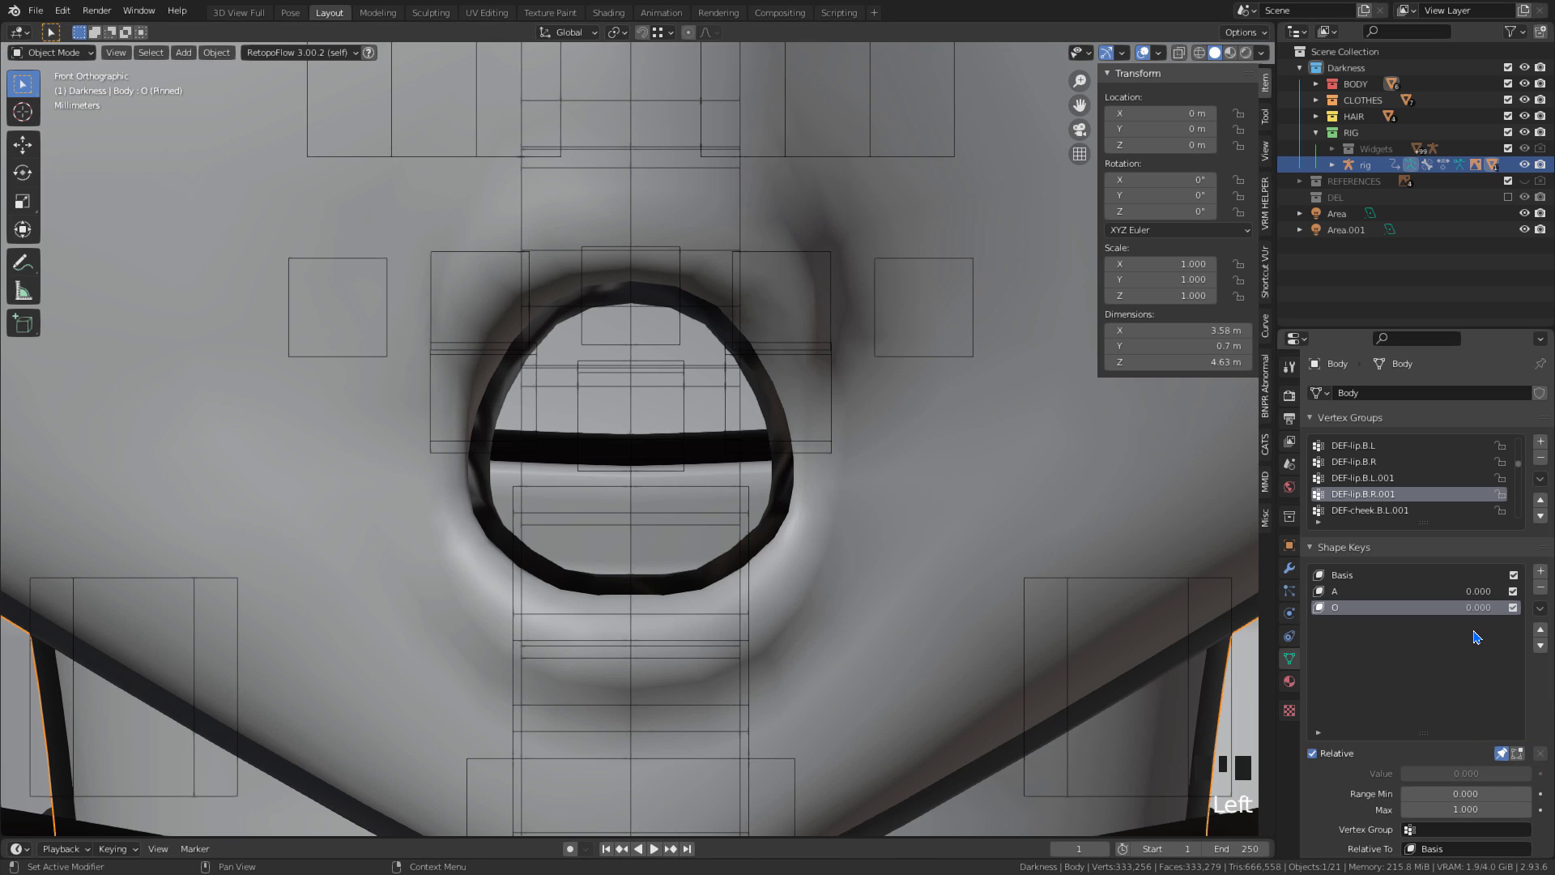
{"action": "left_click", "coordinate": [1541, 609]}
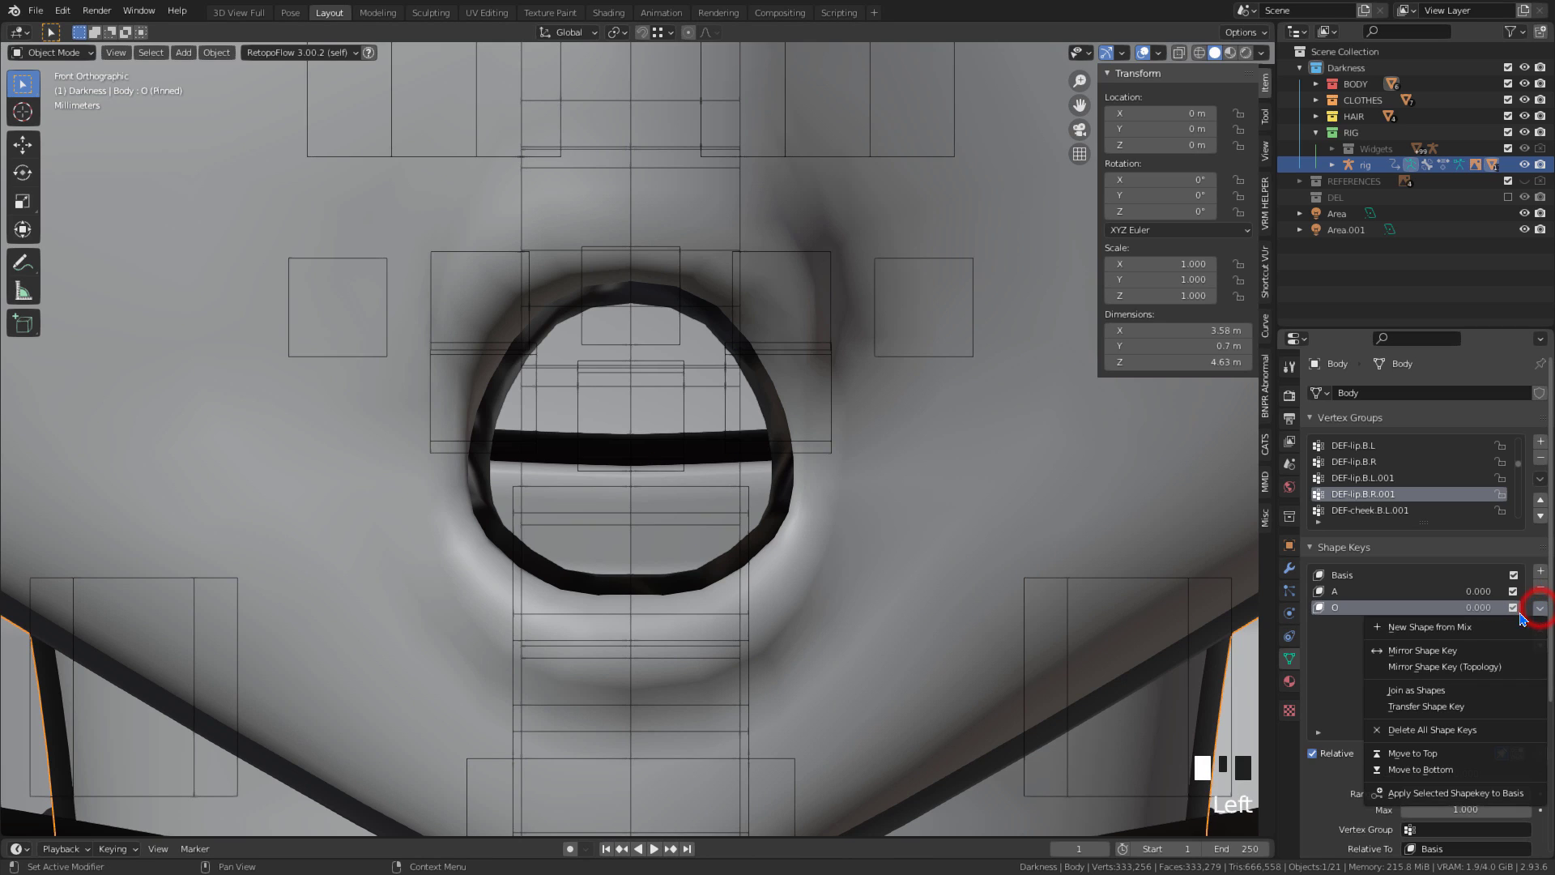
{"action": "left_click", "coordinate": [1414, 632]}
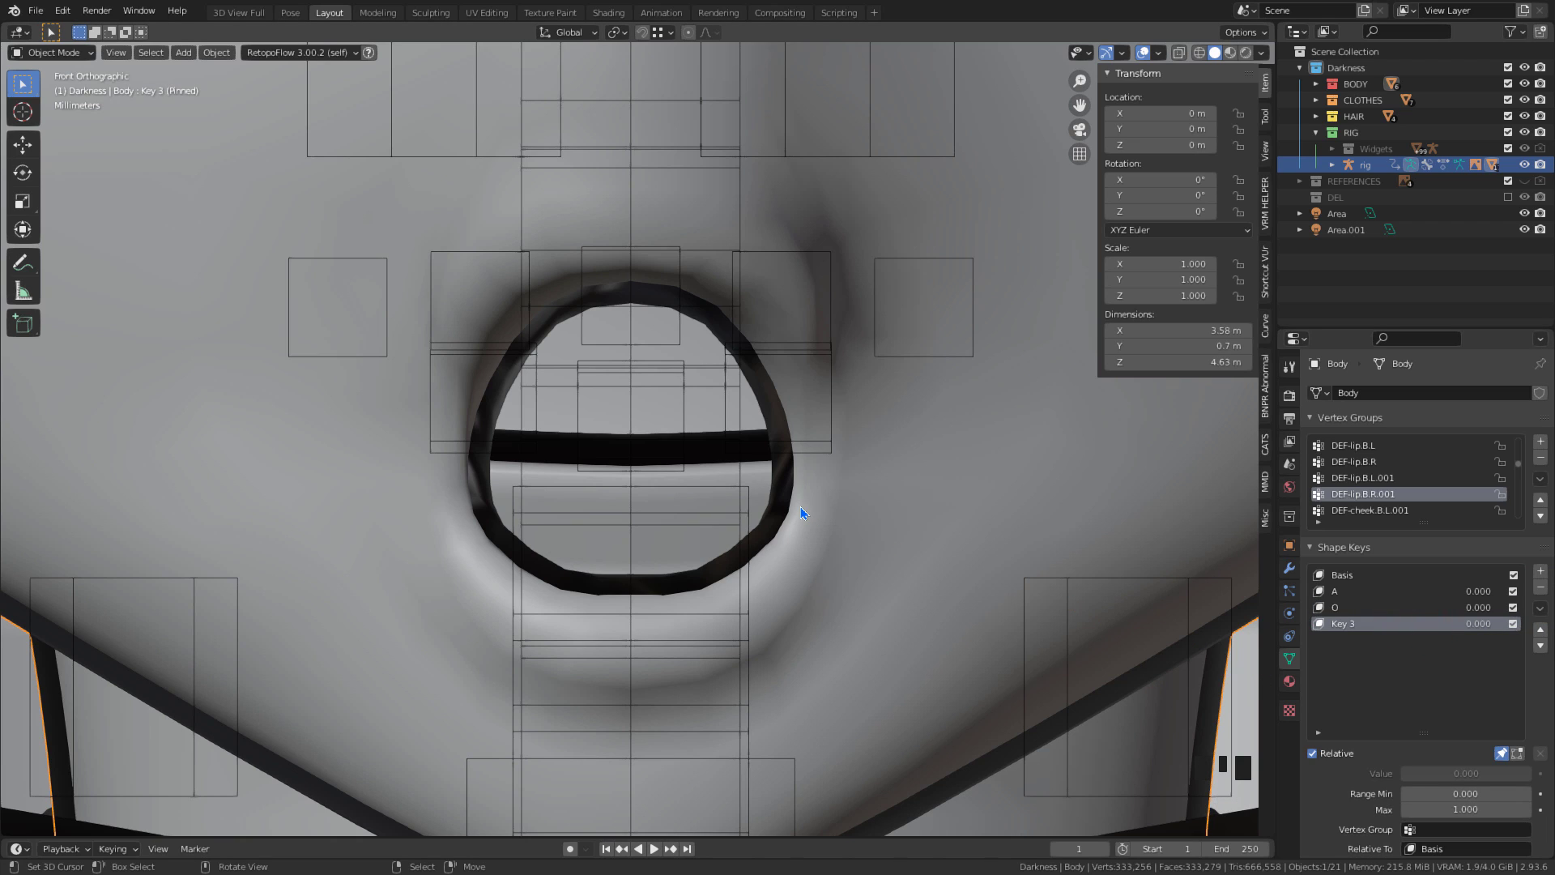
Select the mouth-edge loop on the new shape key, enable proportional editing and scale the loop to about 0.714 along X
{"action": "key", "text": "Tab"}
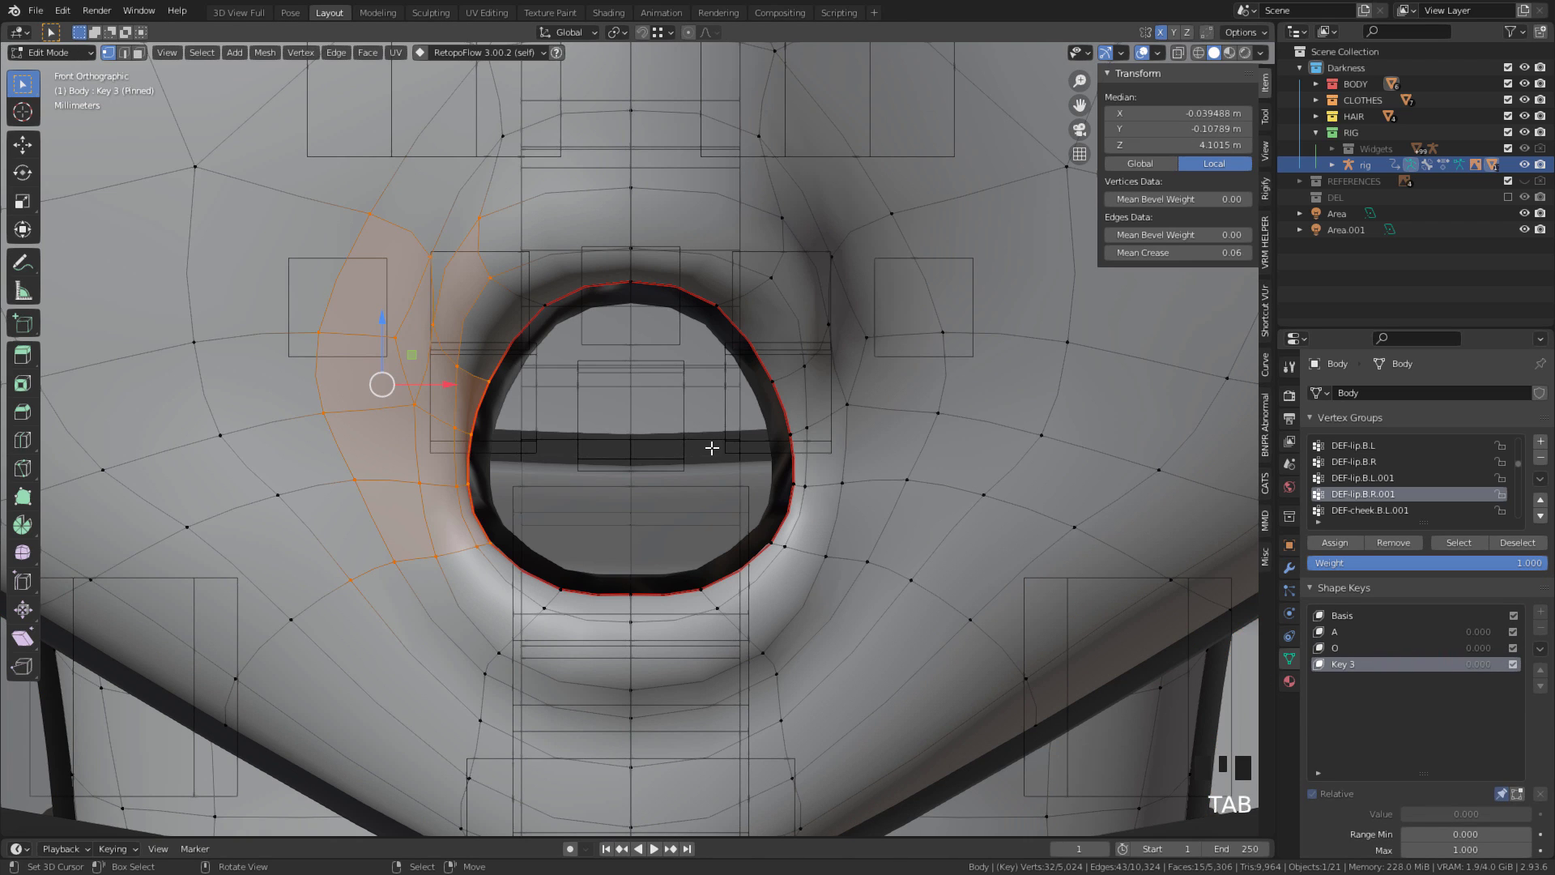
{"action": "right_click", "coordinate": [785, 412], "text": "alt"}
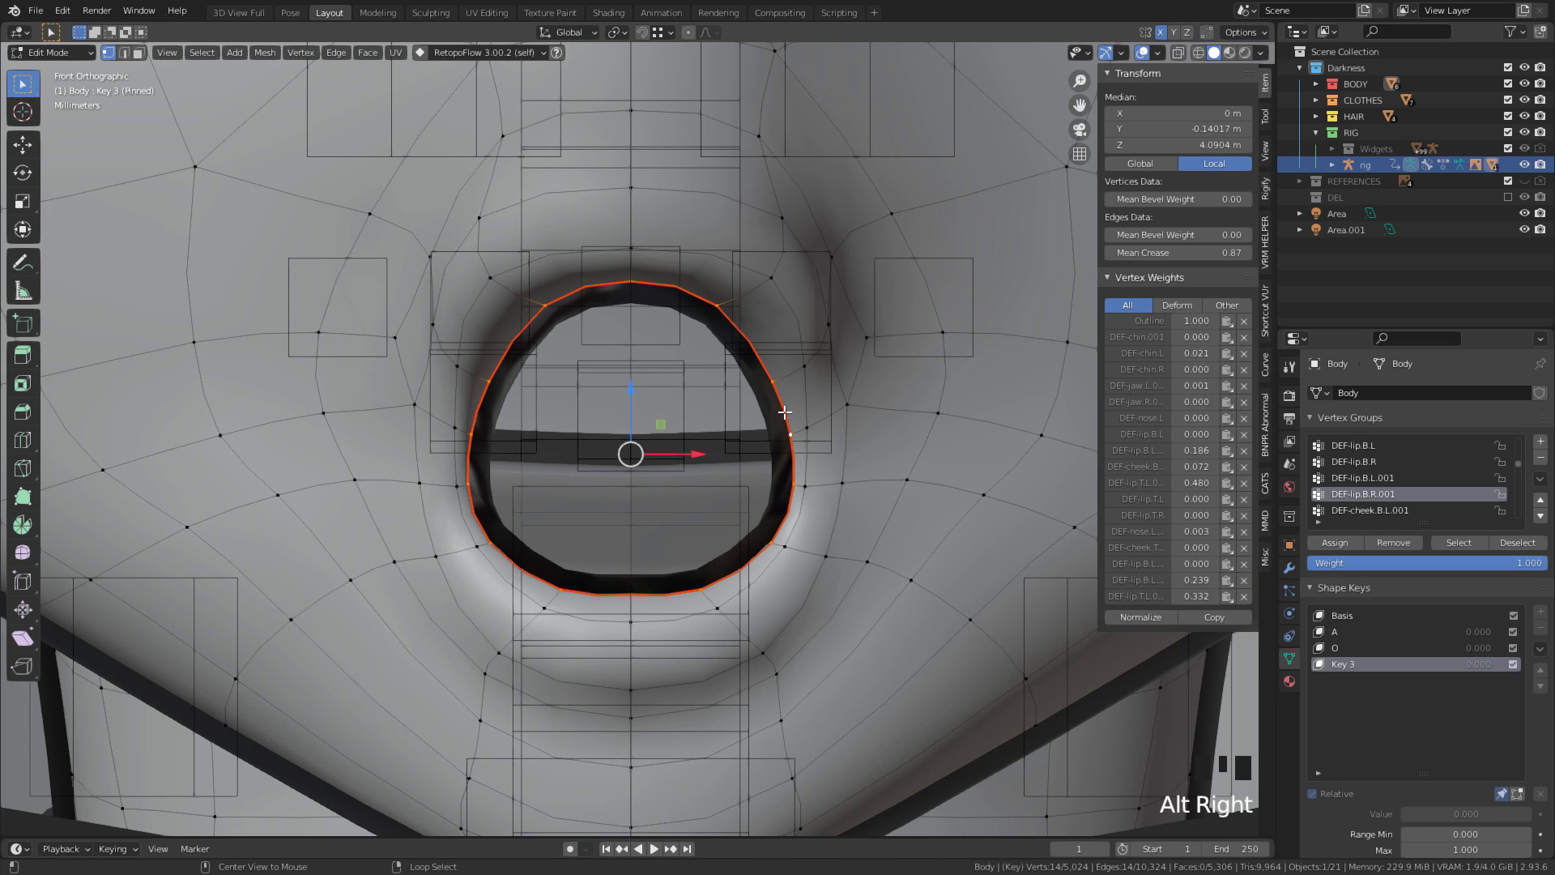
{"action": "left_click", "coordinate": [689, 34]}
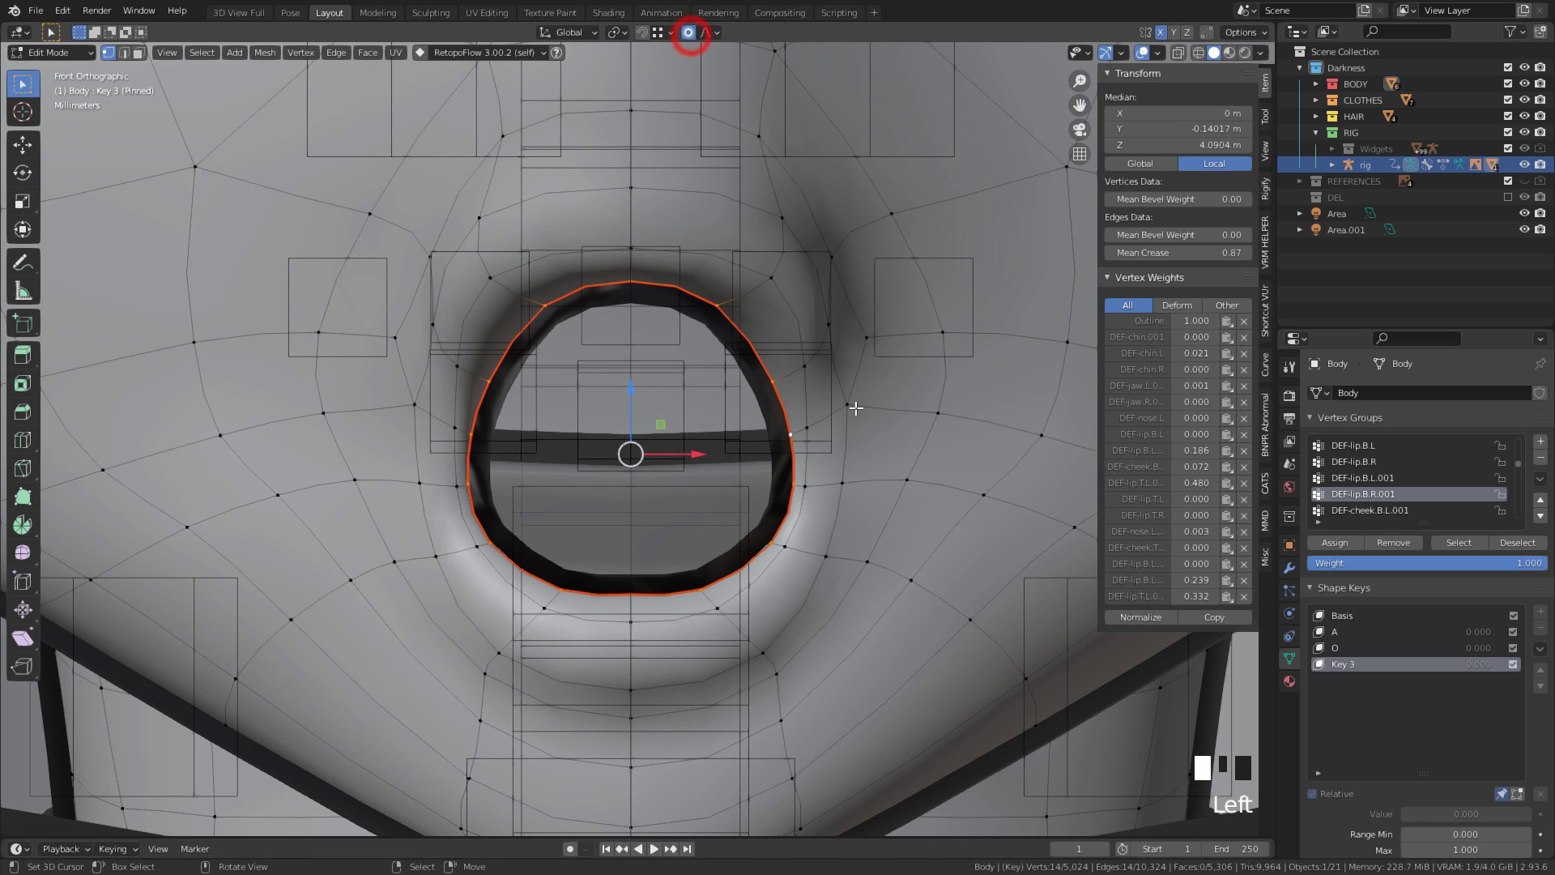
{"action": "key", "text": "s"}
{"action": "key", "text": "x"}
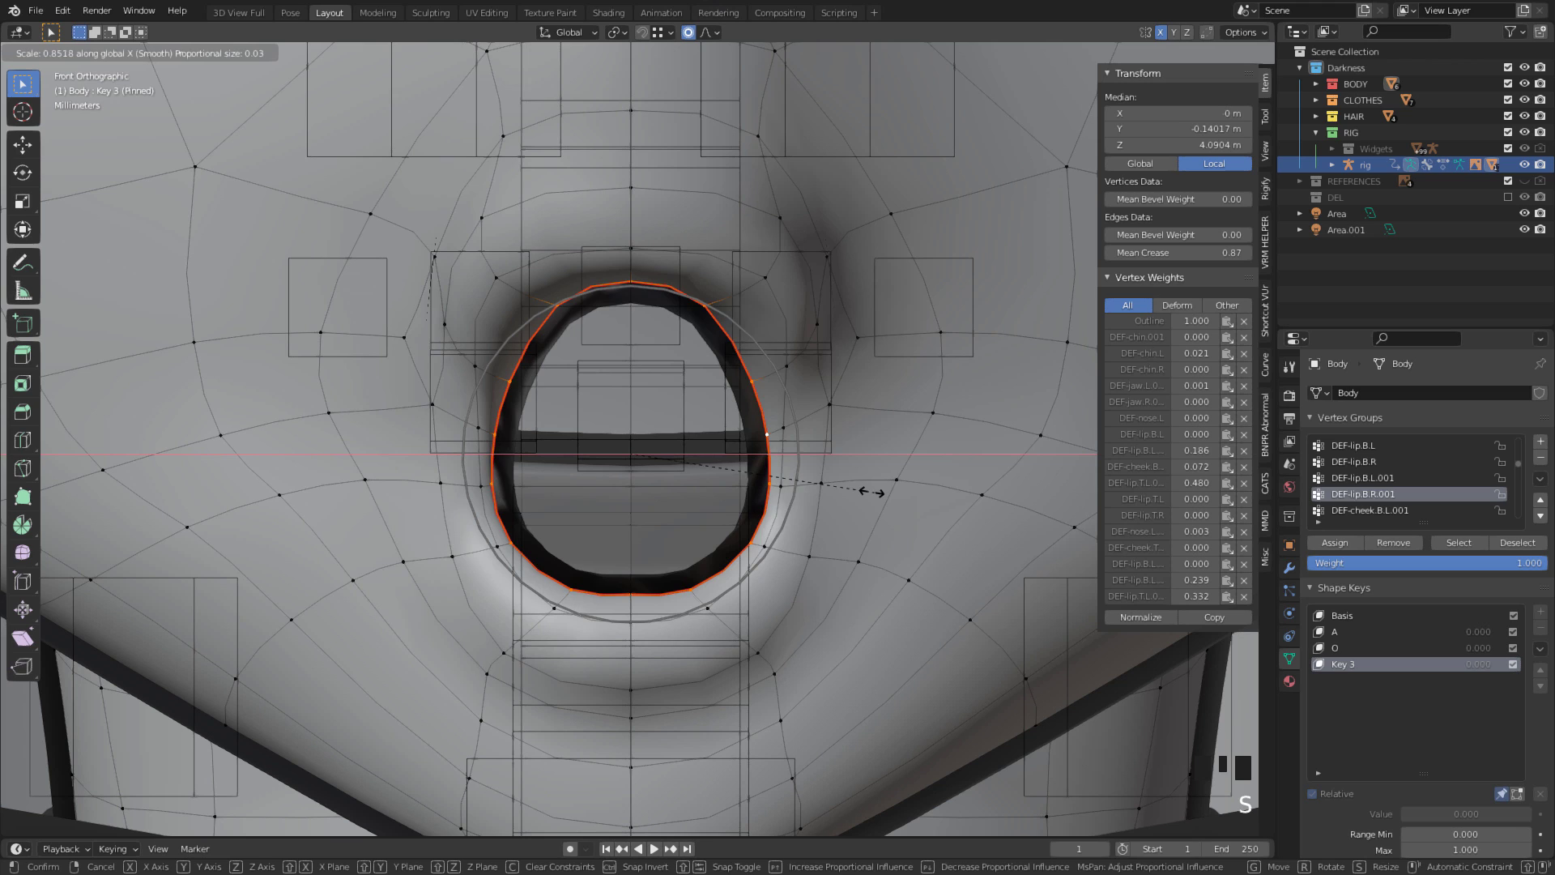
{"action": "left_click", "coordinate": [835, 484]}
Scale the mouth-edge loop down uniformly with proportional editing to make a smaller O
{"action": "key", "text": "s"}
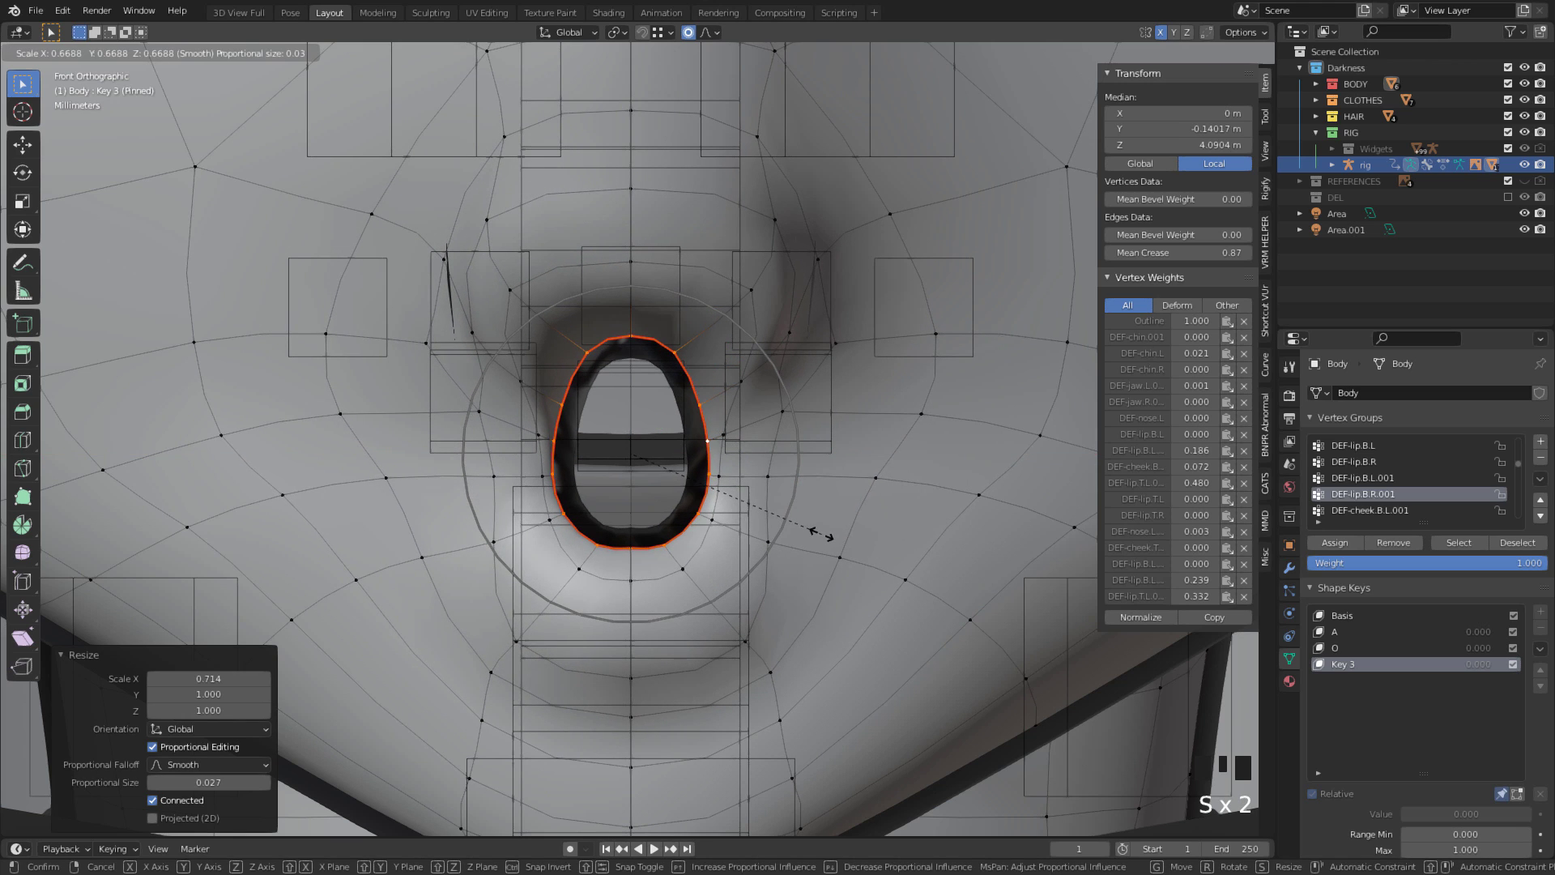
{"action": "left_click", "coordinate": [810, 533]}
{"action": "scroll", "coordinate": [636, 438], "scroll_direction": "down", "scroll_amount": 1}
{"action": "scroll", "coordinate": [672, 402], "scroll_direction": "up", "scroll_amount": 5}
{"action": "key", "text": "s"}
{"action": "left_click", "coordinate": [845, 712]}
Lower the vertex pair at the upper lip edge, shift it sideways slightly, and compare the O and Key 3 shapes
{"action": "right_click", "coordinate": [567, 307]}
{"action": "right_click", "coordinate": [651, 338], "text": "shift"}
{"action": "left_click_drag", "start_coordinate": [602, 261], "coordinate": [601, 288]}
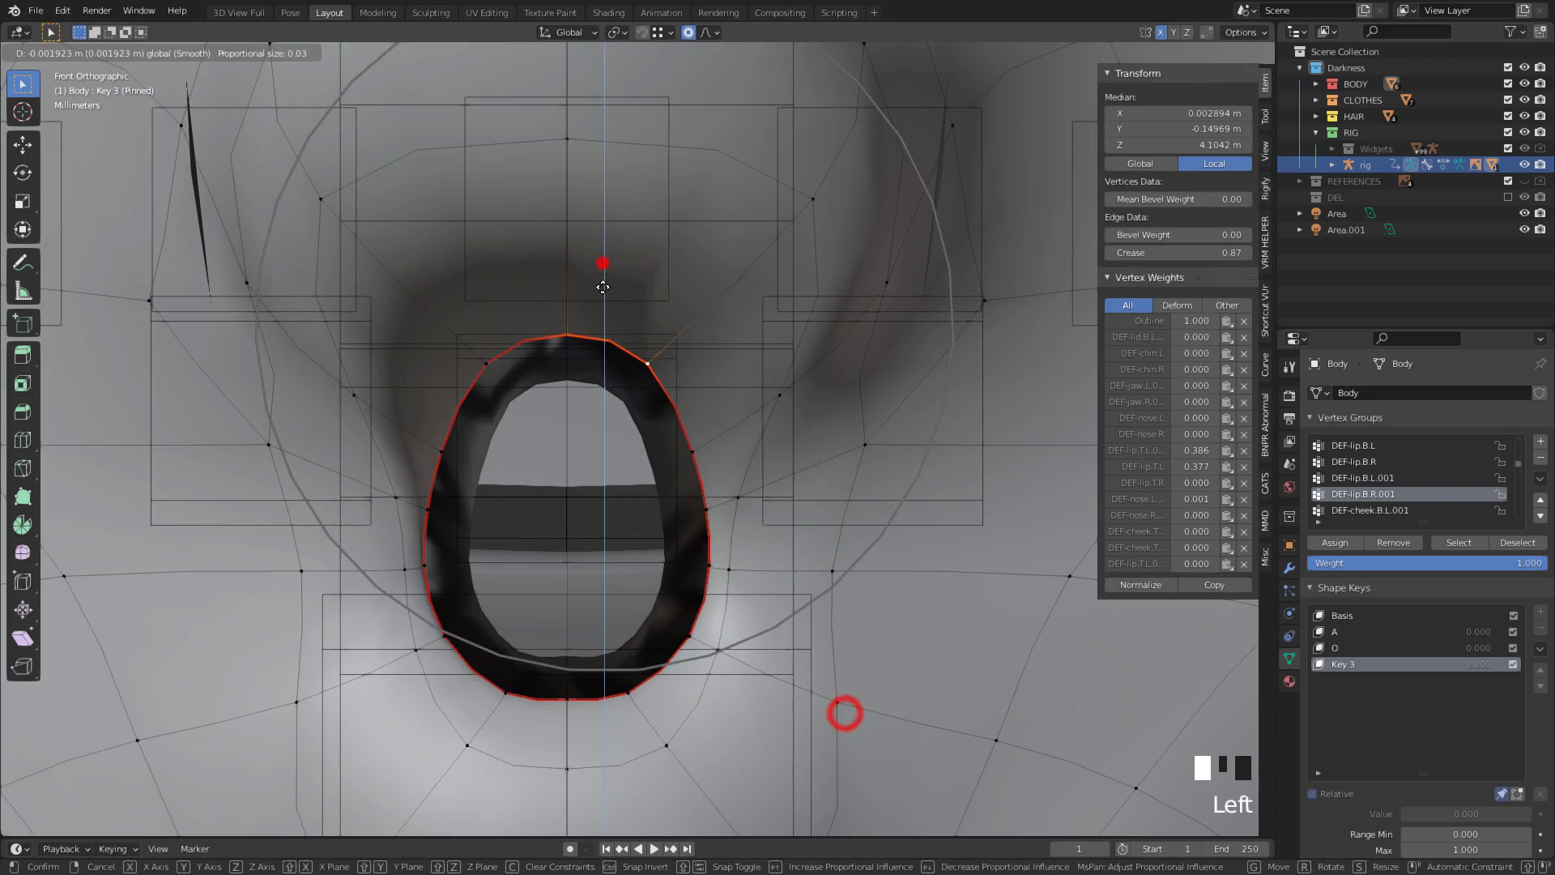
{"action": "left_click_drag", "start_coordinate": [741, 634], "coordinate": [729, 634]}
{"action": "scroll", "coordinate": [729, 486], "scroll_direction": "down", "scroll_amount": 3}
{"action": "middle_click_drag", "start_coordinate": [729, 400], "coordinate": [534, 405]}
{"action": "left_click", "coordinate": [1340, 647]}
{"action": "left_click", "coordinate": [1336, 663]}
Turn off proportional editing and reposition vertex pairs along one side of the mouth on Key 3
{"action": "middle_click_drag", "start_coordinate": [567, 486], "coordinate": [684, 538]}
{"action": "right_click", "coordinate": [662, 601]}
{"action": "right_click", "coordinate": [544, 438], "text": "shift"}
{"action": "key", "text": "o"}
{"action": "left_click_drag", "start_coordinate": [661, 525], "coordinate": [687, 525]}
{"action": "middle_click_drag", "start_coordinate": [542, 518], "coordinate": [705, 608]}
{"action": "right_click", "coordinate": [694, 375]}
{"action": "right_click", "coordinate": [729, 264], "text": "shift"}
{"action": "left_click_drag", "start_coordinate": [846, 285], "coordinate": [740, 285]}
{"action": "mouse_move", "coordinate": [770, 510]}
{"action": "middle_mouse_down"}
{"action": "mouse_move", "coordinate": [590, 521]}
{"action": "mouse_move", "coordinate": [745, 527]}
{"action": "middle_mouse_up"}
{"action": "scroll", "coordinate": [562, 527], "scroll_direction": "down", "scroll_amount": 5}
{"action": "scroll", "coordinate": [567, 502], "scroll_direction": "up", "scroll_amount": 5}
Reposition the distorted vertex pairs on the opposite side of the mouth to even out Key 3's surface
{"action": "right_click", "coordinate": [517, 597], "text": "shift"}
{"action": "right_click", "coordinate": [444, 347]}
{"action": "right_click", "coordinate": [458, 469], "text": "shift"}
{"action": "middle_click_drag", "start_coordinate": [648, 454], "coordinate": [466, 454]}
{"action": "left_click_drag", "start_coordinate": [585, 431], "coordinate": [597, 425]}
{"action": "middle_click_drag", "start_coordinate": [596, 425], "coordinate": [511, 409]}
{"action": "right_click", "coordinate": [503, 424]}
{"action": "right_click", "coordinate": [572, 340], "text": "shift"}
{"action": "left_click_drag", "start_coordinate": [597, 382], "coordinate": [500, 381]}
{"action": "scroll", "coordinate": [670, 597], "scroll_direction": "down", "scroll_amount": 3}
{"action": "scroll", "coordinate": [670, 597], "scroll_direction": "up", "scroll_amount": 2}
{"action": "middle_click_drag", "start_coordinate": [502, 568], "coordinate": [689, 502]}
Scale the O shape key's mouth loop with proportional editing, leave Edit Mode and show the viewport in Material Preview
{"action": "left_click", "coordinate": [1335, 648]}
{"action": "scroll", "coordinate": [809, 566], "scroll_direction": "up", "scroll_amount": 2}
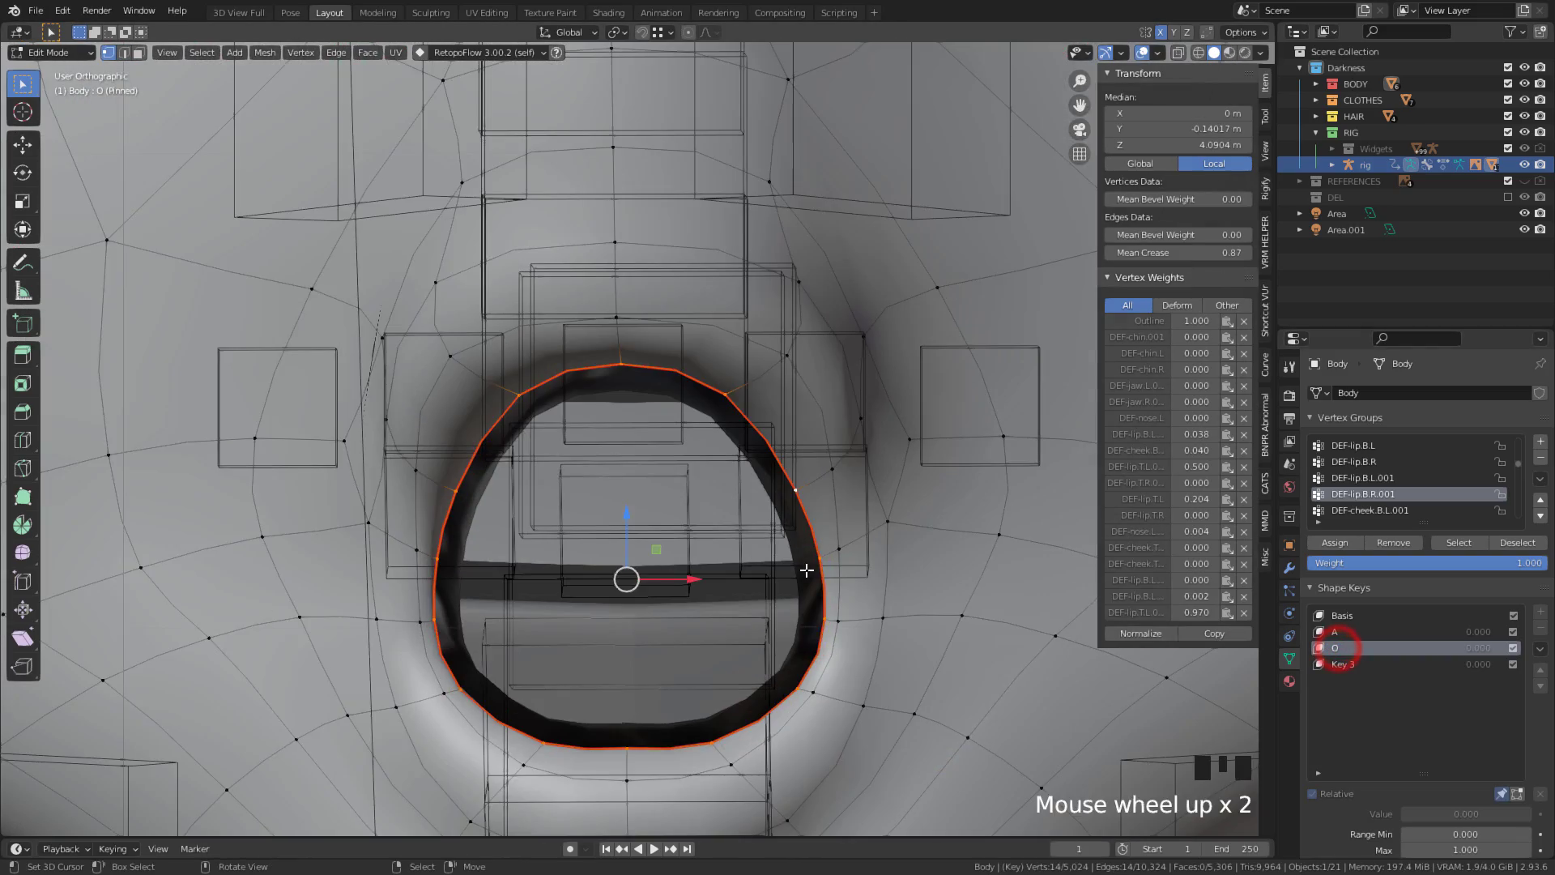
{"action": "key", "text": "o"}
{"action": "key", "text": "s"}
{"action": "left_click", "coordinate": [846, 638]}
{"action": "key", "text": "Tab"}
{"action": "scroll", "coordinate": [781, 503], "scroll_direction": "down", "scroll_amount": 5}
{"action": "left_click", "coordinate": [1229, 52]}
{"action": "scroll", "coordinate": [673, 493], "scroll_direction": "up", "scroll_amount": 6}
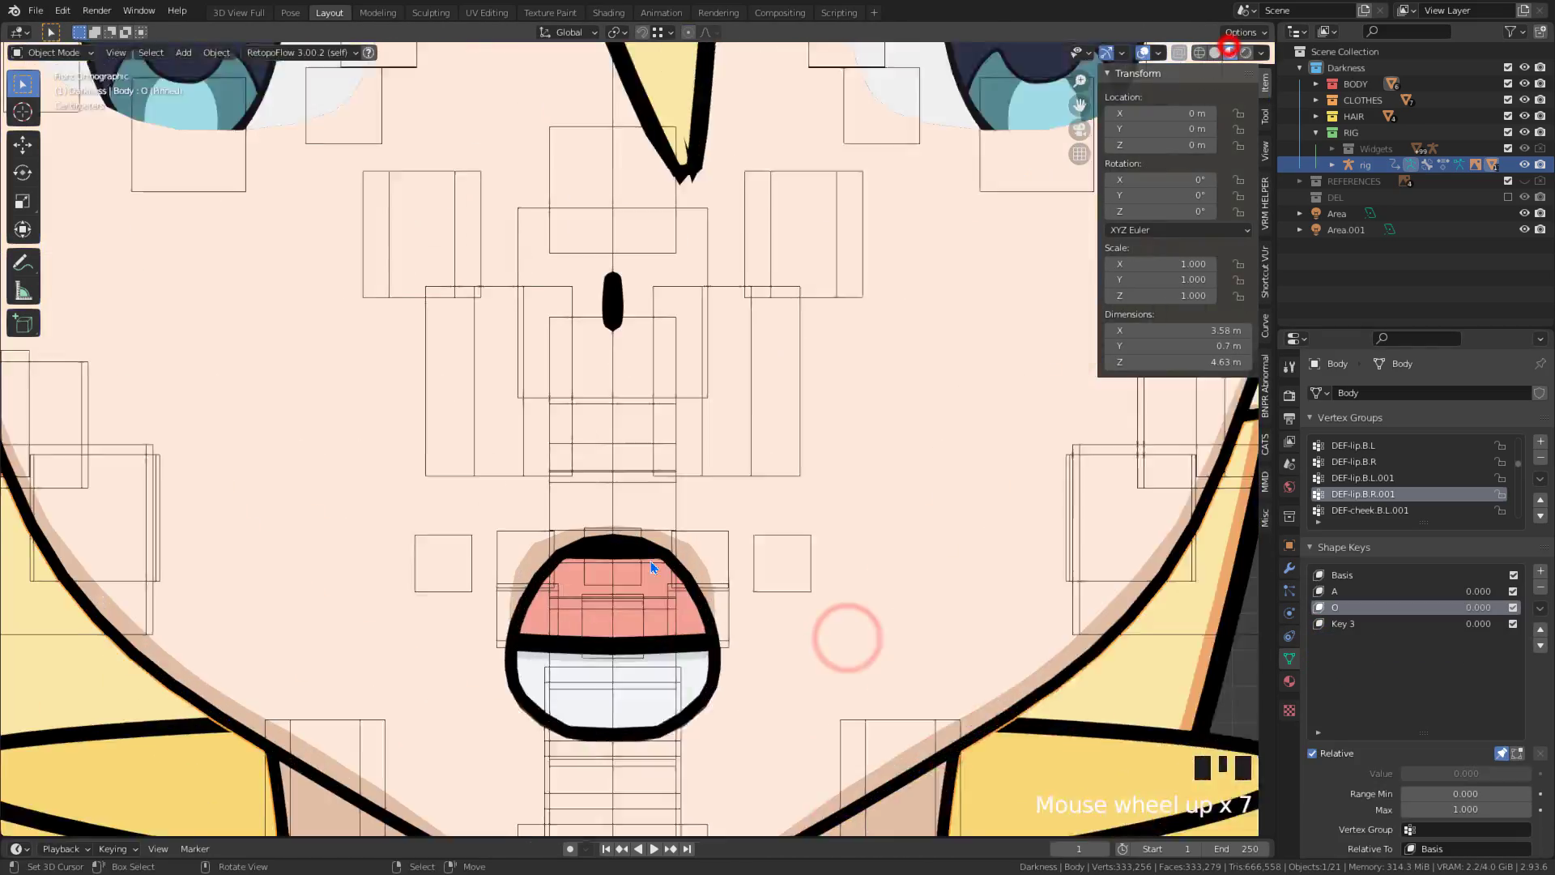
Scale a pair of neighbouring mouth vertices in Edit Mode and rename the Key 3 shape key as O2
{"action": "key", "text": "Tab"}
{"action": "right_click", "coordinate": [820, 347]}
{"action": "right_click", "coordinate": [838, 347], "text": "shift"}
{"action": "key", "text": "s"}
{"action": "left_click", "coordinate": [878, 347]}
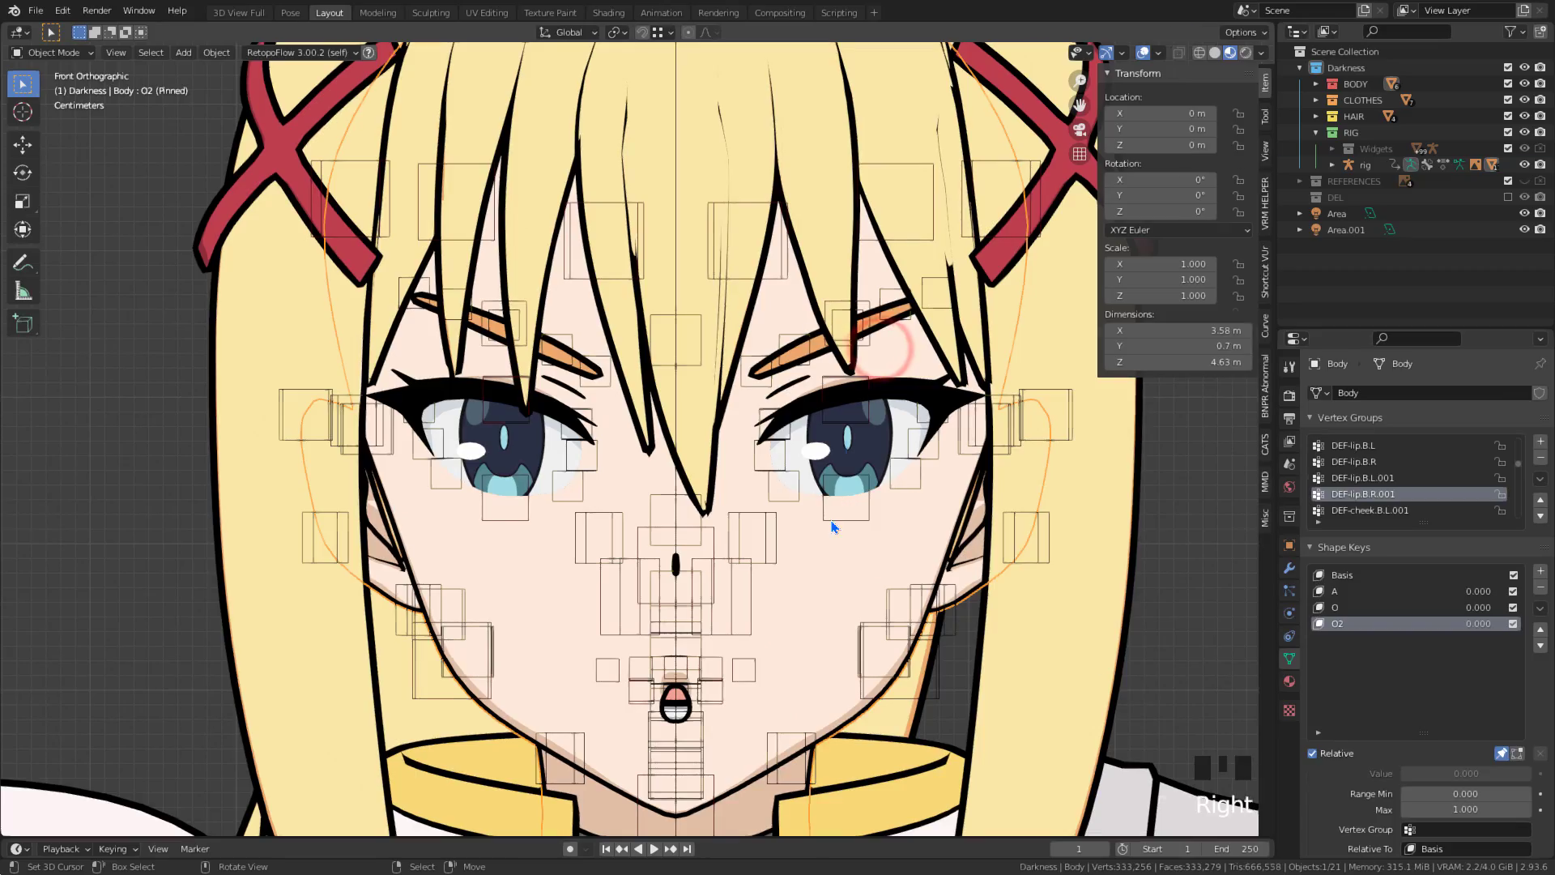
Turn off the shape key lock on the Body mesh
{"action": "middle_click_drag", "start_coordinate": [881, 481], "coordinate": [868, 166], "text": "shift"}
{"action": "right_click", "coordinate": [868, 309]}
{"action": "left_click", "coordinate": [1504, 751]}
Adjust the height of the rig's center lower-lip bone and spread the mirrored lower side-lip bones outward
{"action": "scroll", "coordinate": [867, 373], "scroll_direction": "up", "scroll_amount": 7}
{"action": "left_click", "coordinate": [684, 495]}
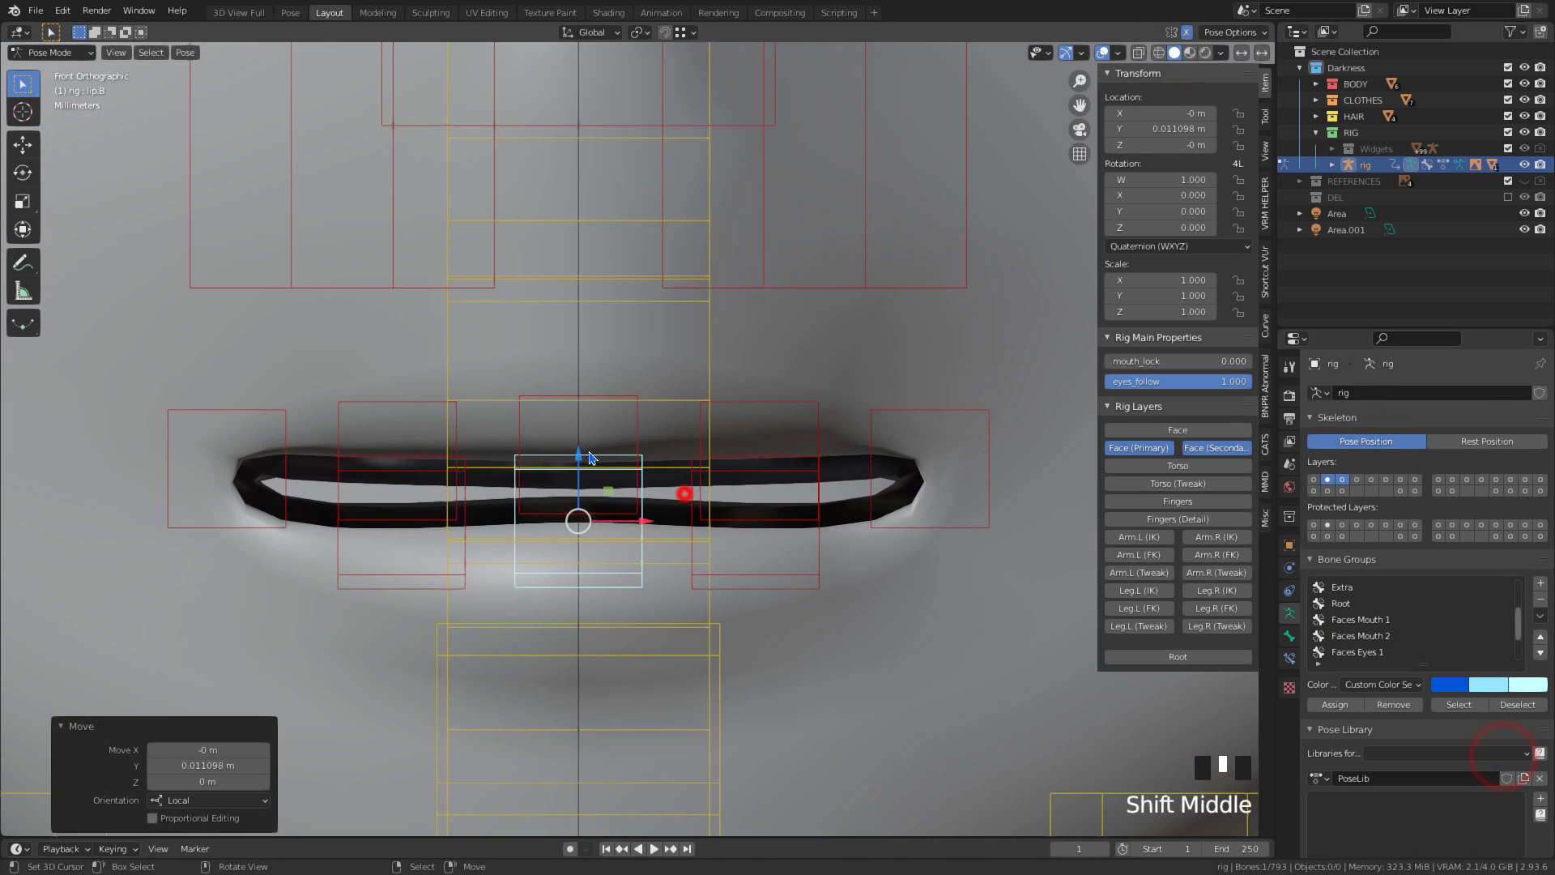
{"action": "left_click_drag", "start_coordinate": [576, 455], "coordinate": [576, 478]}
{"action": "left_click_drag", "start_coordinate": [869, 591], "coordinate": [790, 551]}
{"action": "left_click_drag", "start_coordinate": [822, 539], "coordinate": [891, 538]}
Raise the center upper-lip bone and lower the center lower-lip bone to open the wide mouth shape
{"action": "left_click", "coordinate": [654, 442]}
{"action": "left_click_drag", "start_coordinate": [571, 381], "coordinate": [571, 366]}
{"action": "left_click", "coordinate": [659, 597]}
{"action": "left_click_drag", "start_coordinate": [577, 466], "coordinate": [578, 482]}
Save the Body mesh's Armature modifier as another shape key and move that key up two places in the list
{"action": "right_click", "coordinate": [935, 634]}
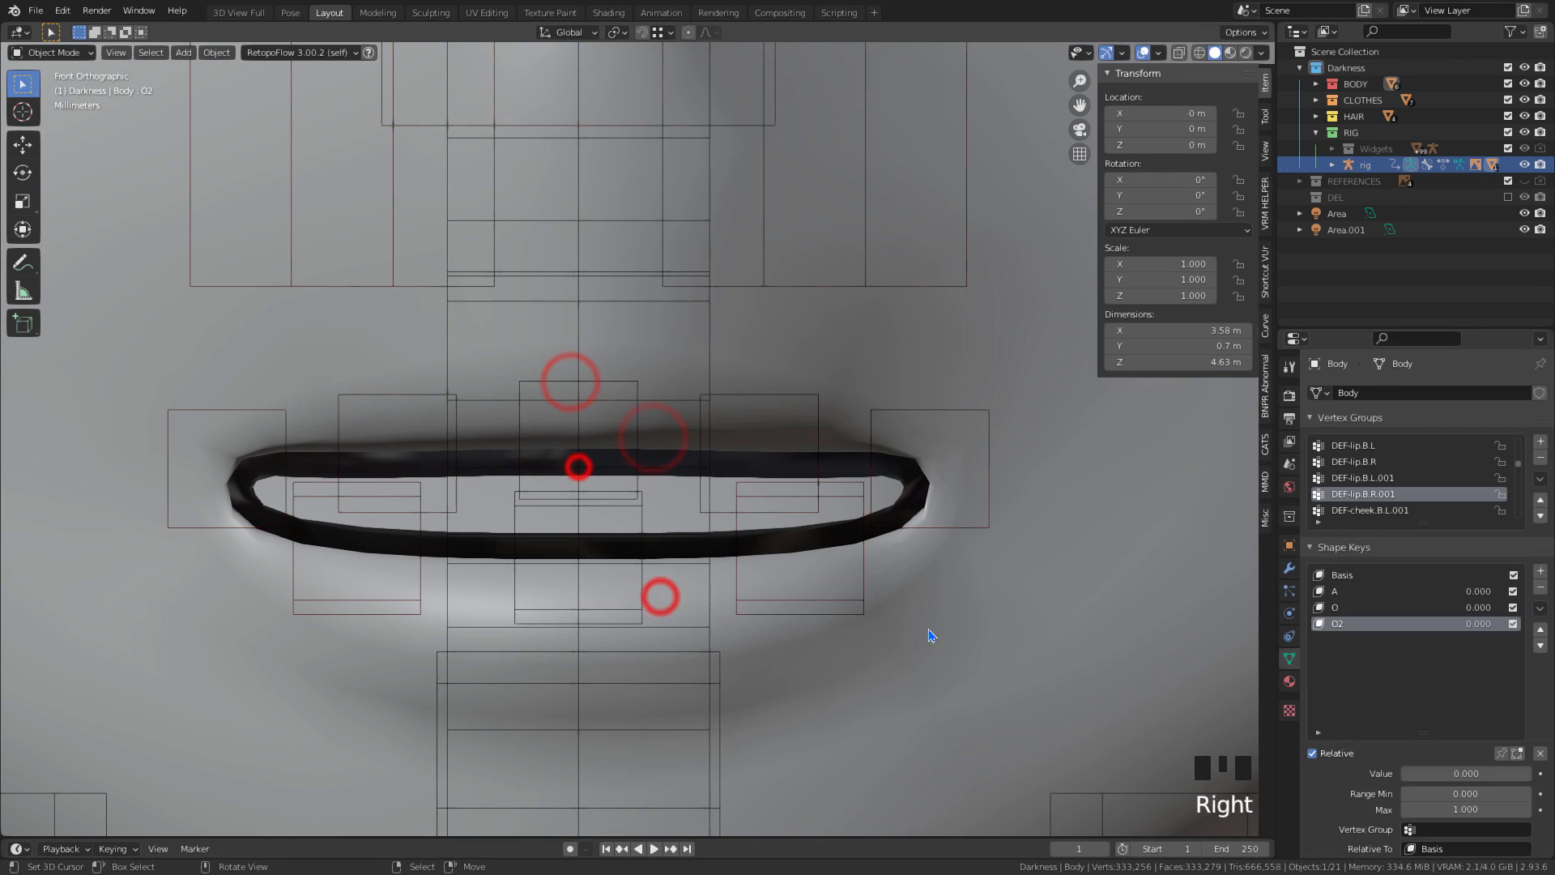
{"action": "left_click", "coordinate": [1289, 564]}
{"action": "left_click", "coordinate": [1501, 422]}
{"action": "left_click", "coordinate": [1349, 642]}
{"action": "double_click", "coordinate": [1542, 631]}
Lower the mirrored mouth-corner bones and raise the mirrored lower side-lip bones for the next expression
{"action": "left_click", "coordinate": [934, 415]}
{"action": "scroll", "coordinate": [636, 437], "scroll_direction": "down", "scroll_amount": 3}
{"action": "scroll", "coordinate": [631, 437], "scroll_direction": "up", "scroll_amount": 3}
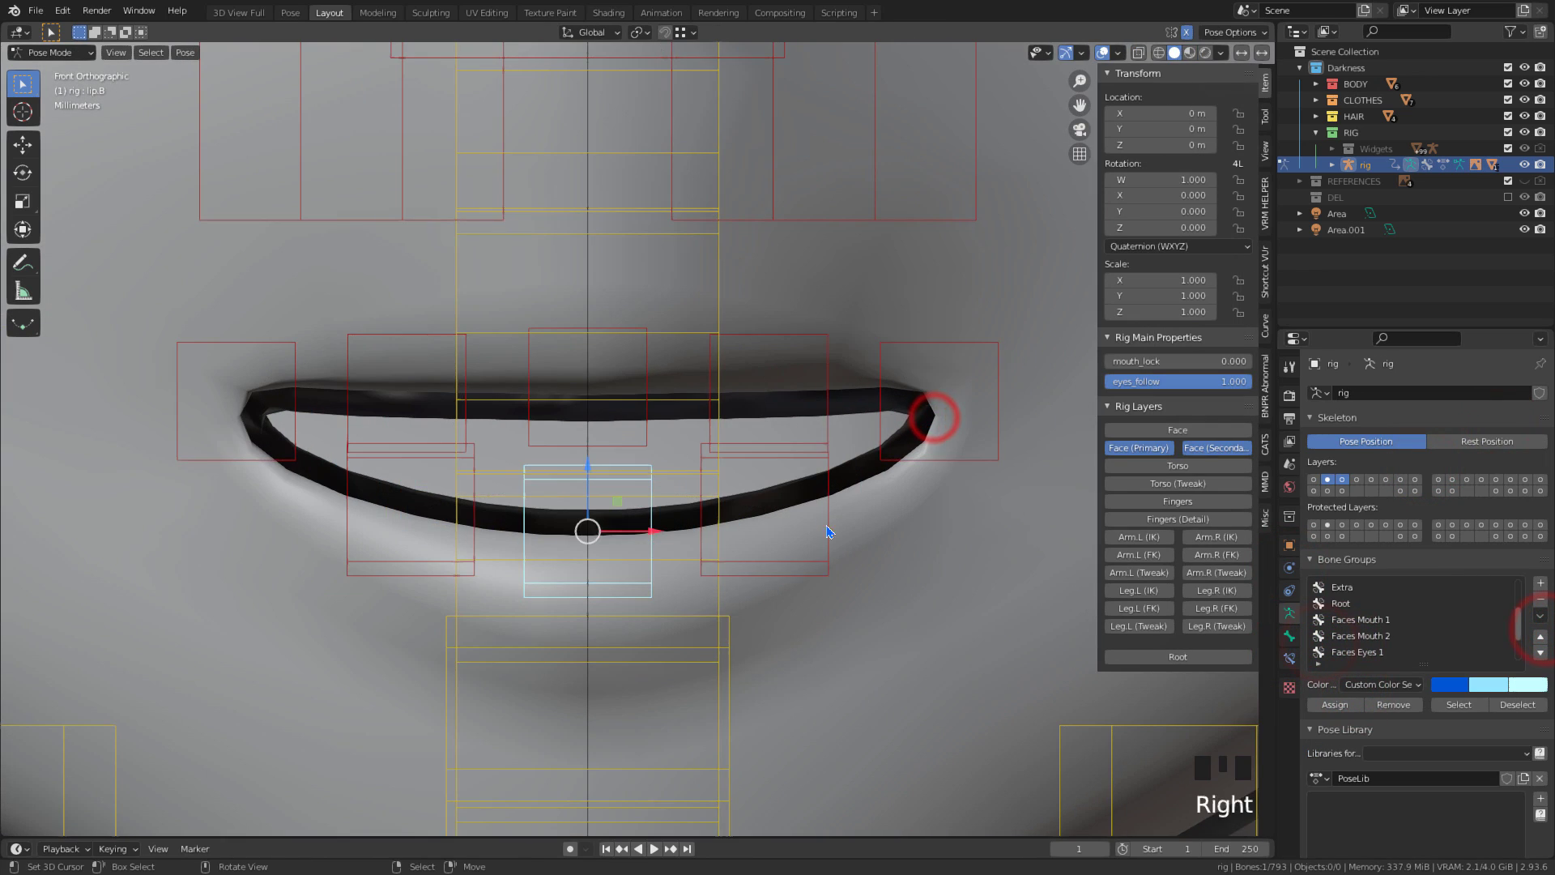
{"action": "middle_click_drag", "start_coordinate": [1038, 403], "coordinate": [954, 398], "text": "shift"}
{"action": "left_click_drag", "start_coordinate": [853, 331], "coordinate": [853, 414]}
{"action": "left_click_drag", "start_coordinate": [771, 606], "coordinate": [706, 571]}
{"action": "left_click_drag", "start_coordinate": [674, 454], "coordinate": [673, 412]}
Pull the mirrored mouth-corner bones inward and adjust the lip bones' height to narrow the mouth opening
{"action": "left_click_drag", "start_coordinate": [767, 330], "coordinate": [681, 358]}
{"action": "left_click_drag", "start_coordinate": [986, 459], "coordinate": [895, 490]}
{"action": "left_click_drag", "start_coordinate": [917, 475], "coordinate": [858, 478]}
{"action": "left_click_drag", "start_coordinate": [597, 584], "coordinate": [541, 550]}
{"action": "left_click_drag", "start_coordinate": [665, 401], "coordinate": [666, 409]}
{"action": "left_click_drag", "start_coordinate": [757, 639], "coordinate": [701, 563]}
{"action": "left_click_drag", "start_coordinate": [667, 460], "coordinate": [667, 441]}
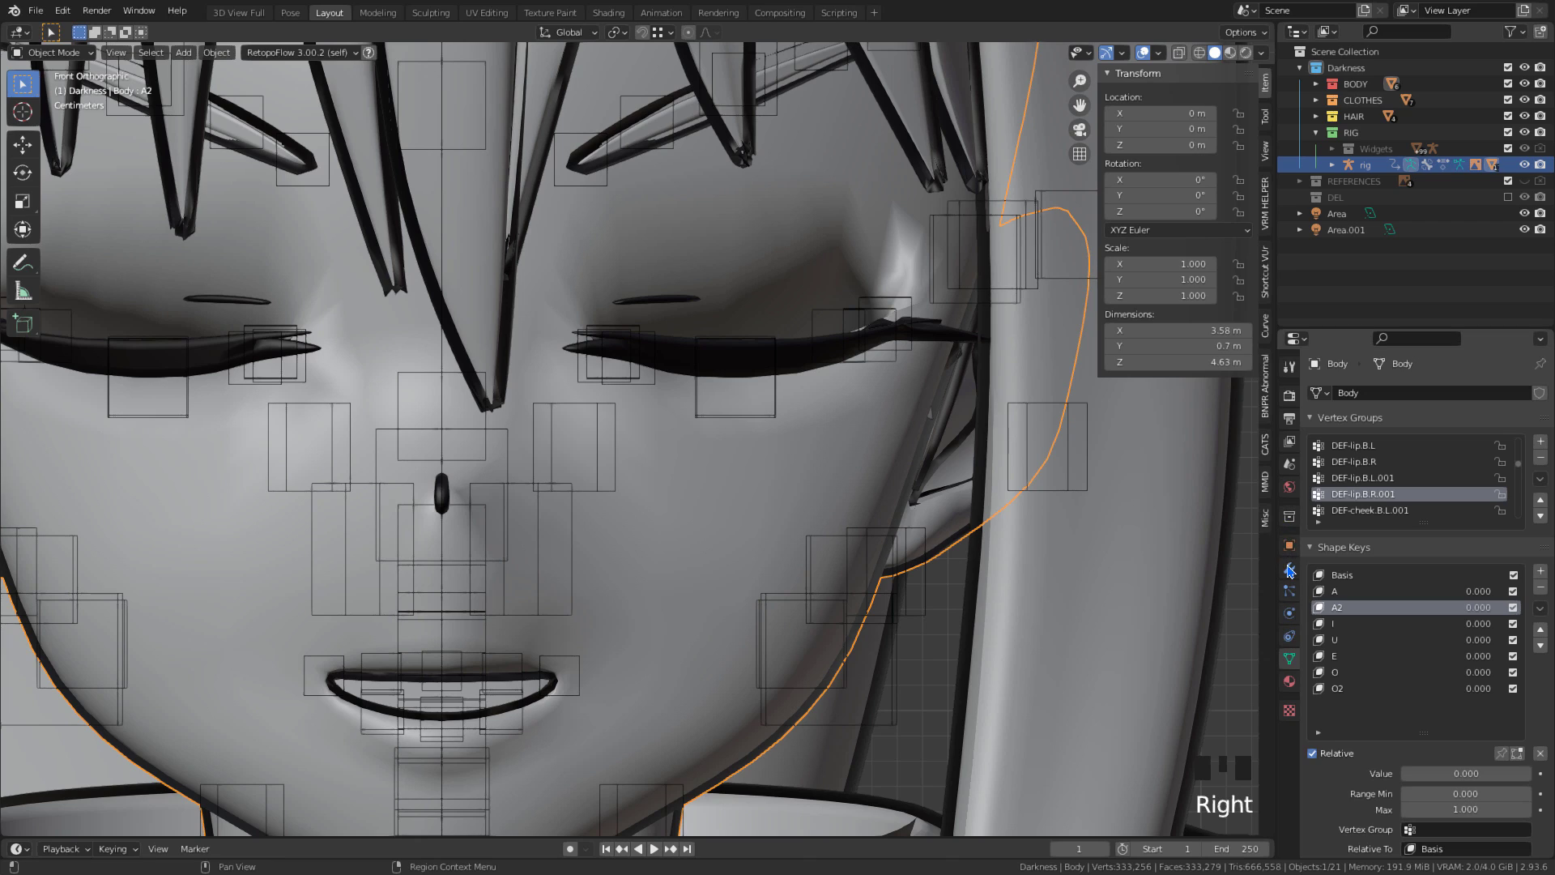
Save the closed-eye pose from the Body mesh's Armature modifier as a shape key, keeping the modifier
{"action": "left_click", "coordinate": [1290, 570]}
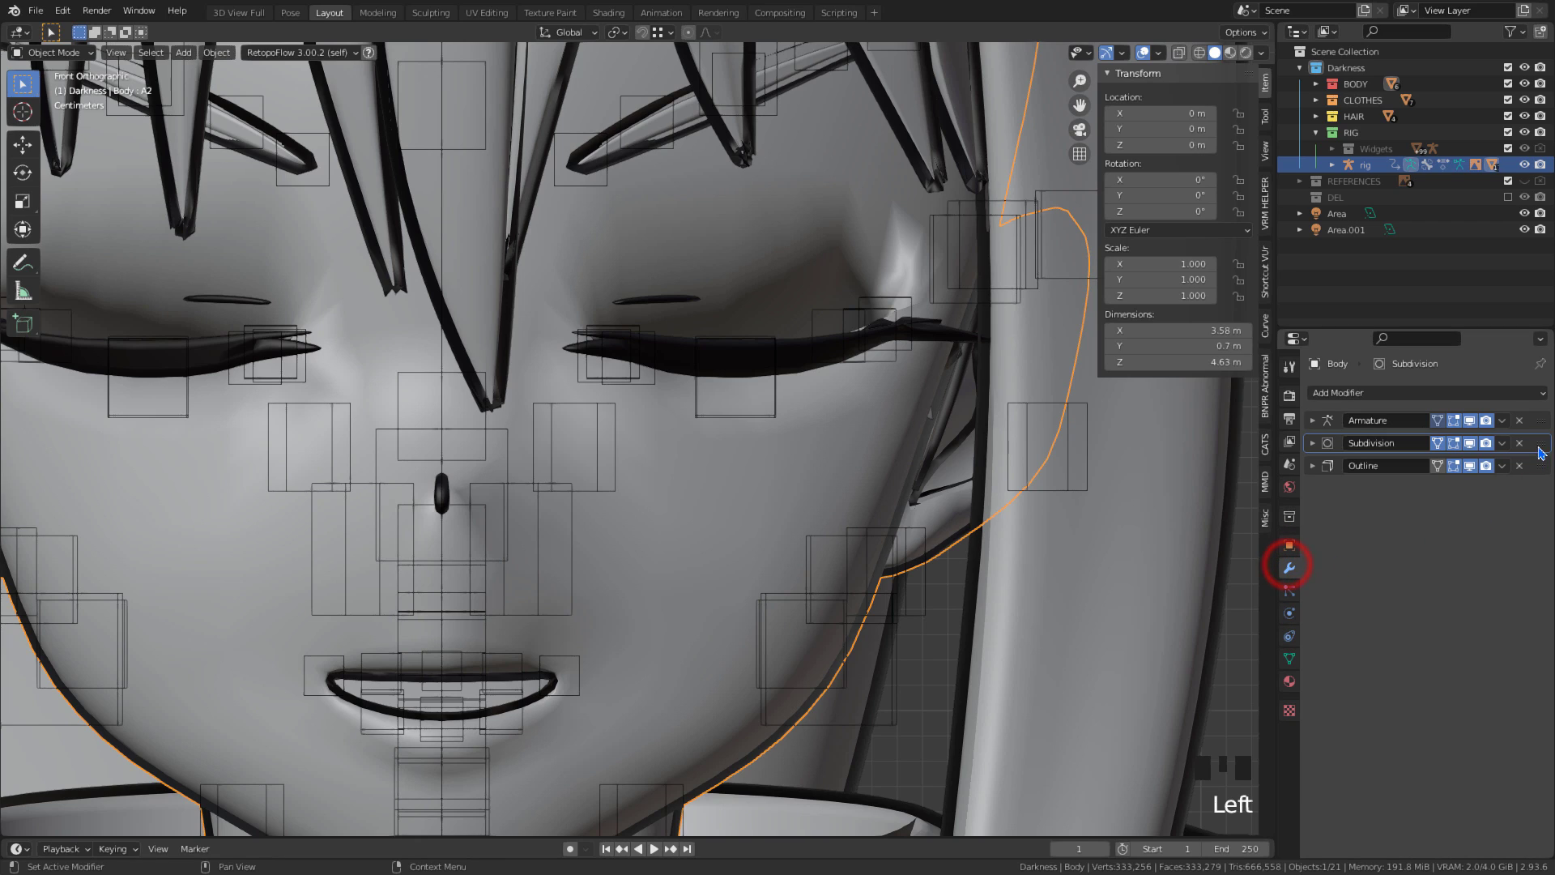
{"action": "left_click", "coordinate": [1503, 423]}
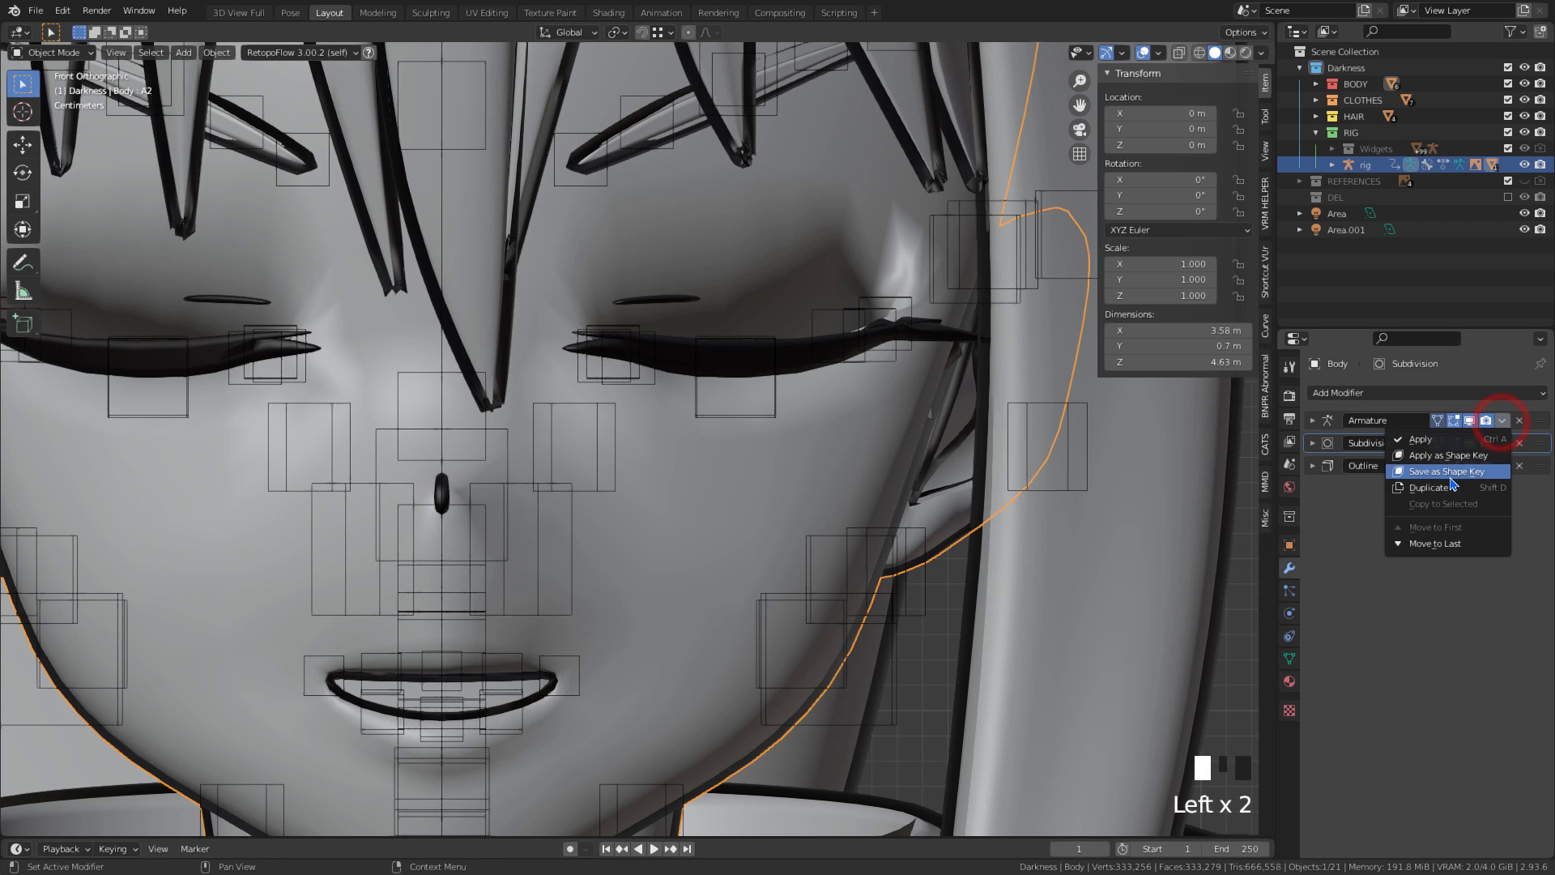
{"action": "left_click", "coordinate": [1416, 472]}
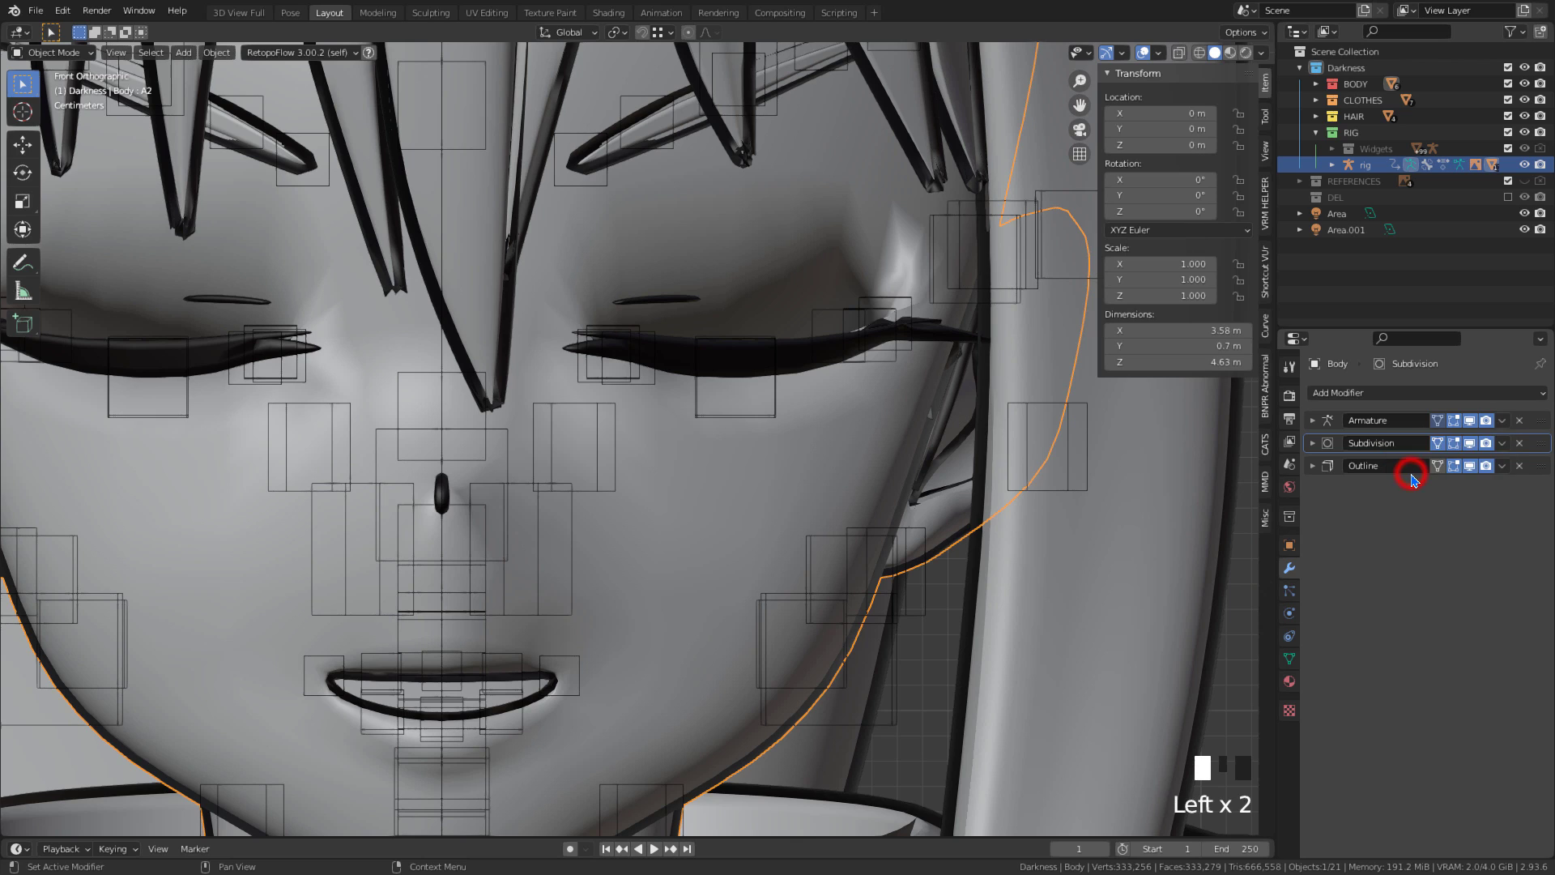
Select the Eyelashes mesh and save its Armature modifier as a shape key
{"action": "right_click", "coordinate": [784, 364]}
{"action": "right_click", "coordinate": [792, 353]}
{"action": "right_click", "coordinate": [792, 359]}
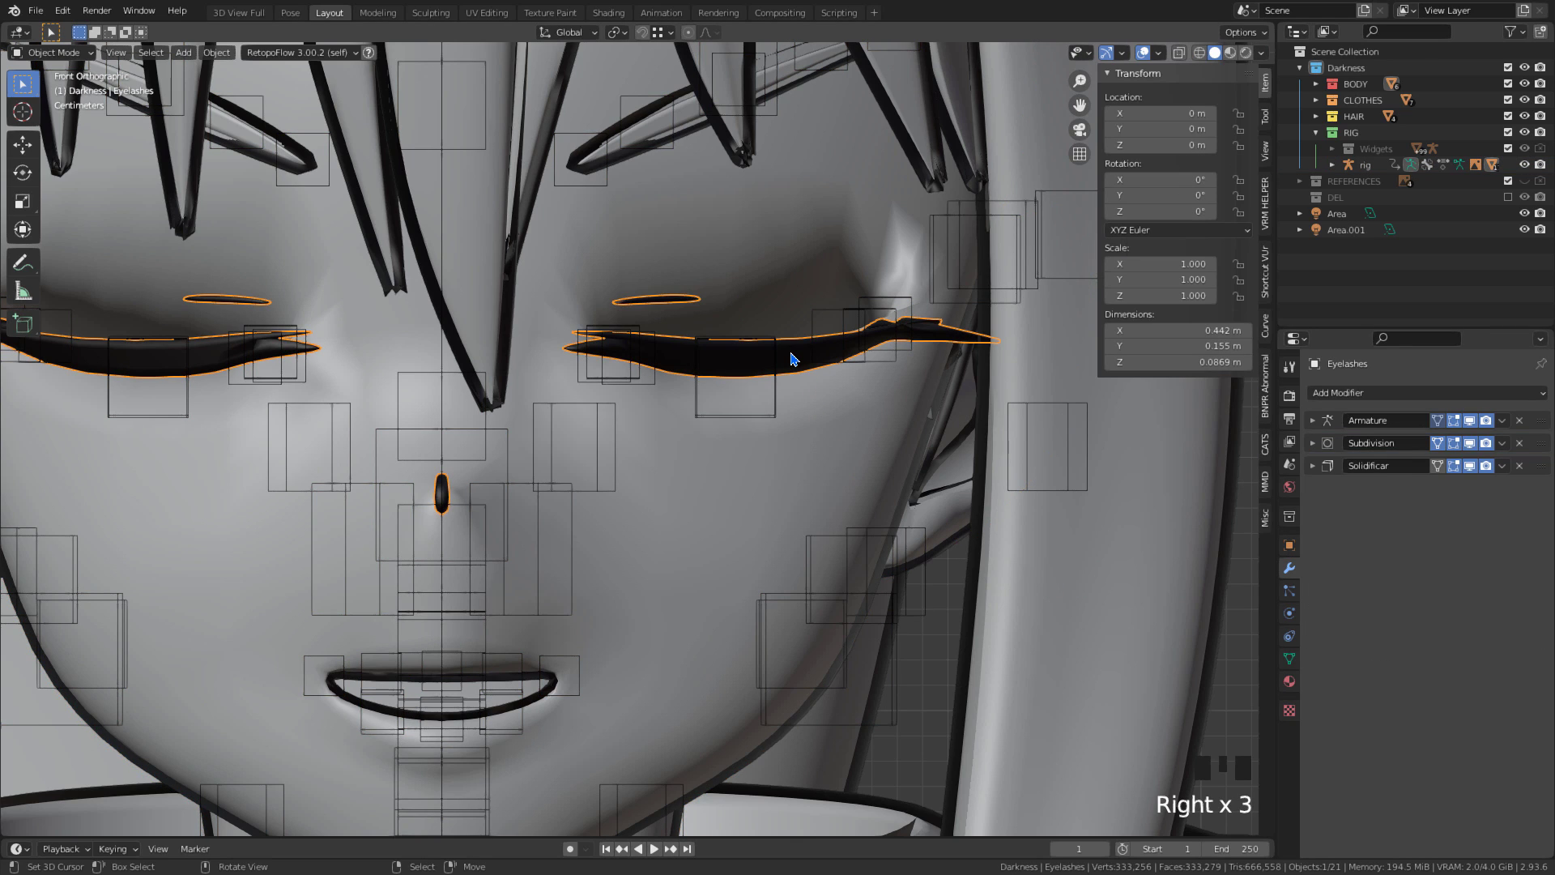
{"action": "left_click", "coordinate": [1290, 659]}
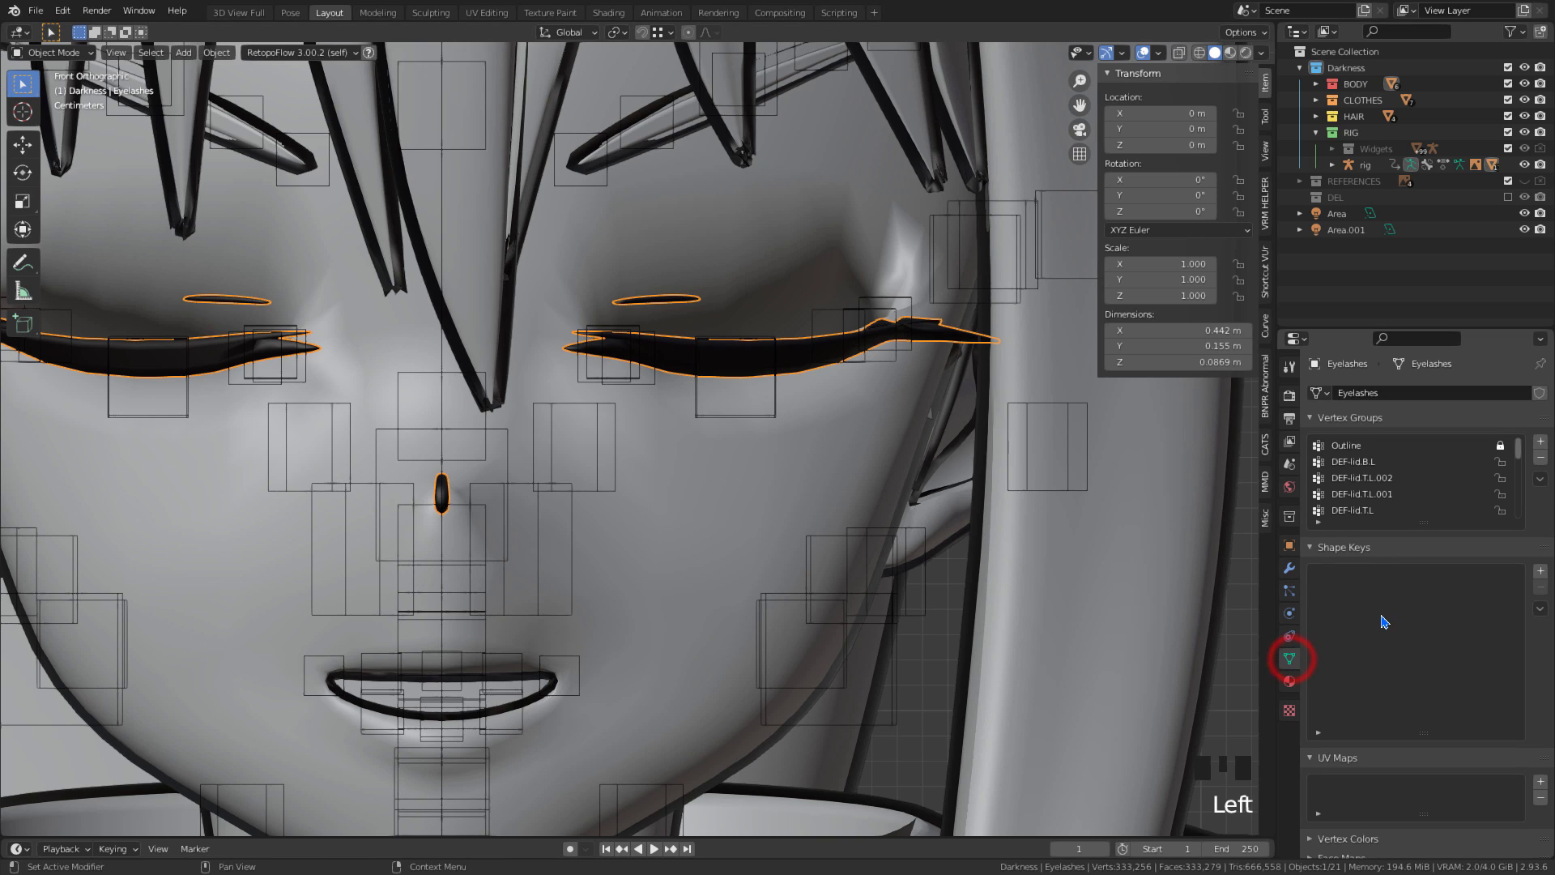
{"action": "left_click", "coordinate": [1290, 570]}
{"action": "left_click", "coordinate": [1502, 421]}
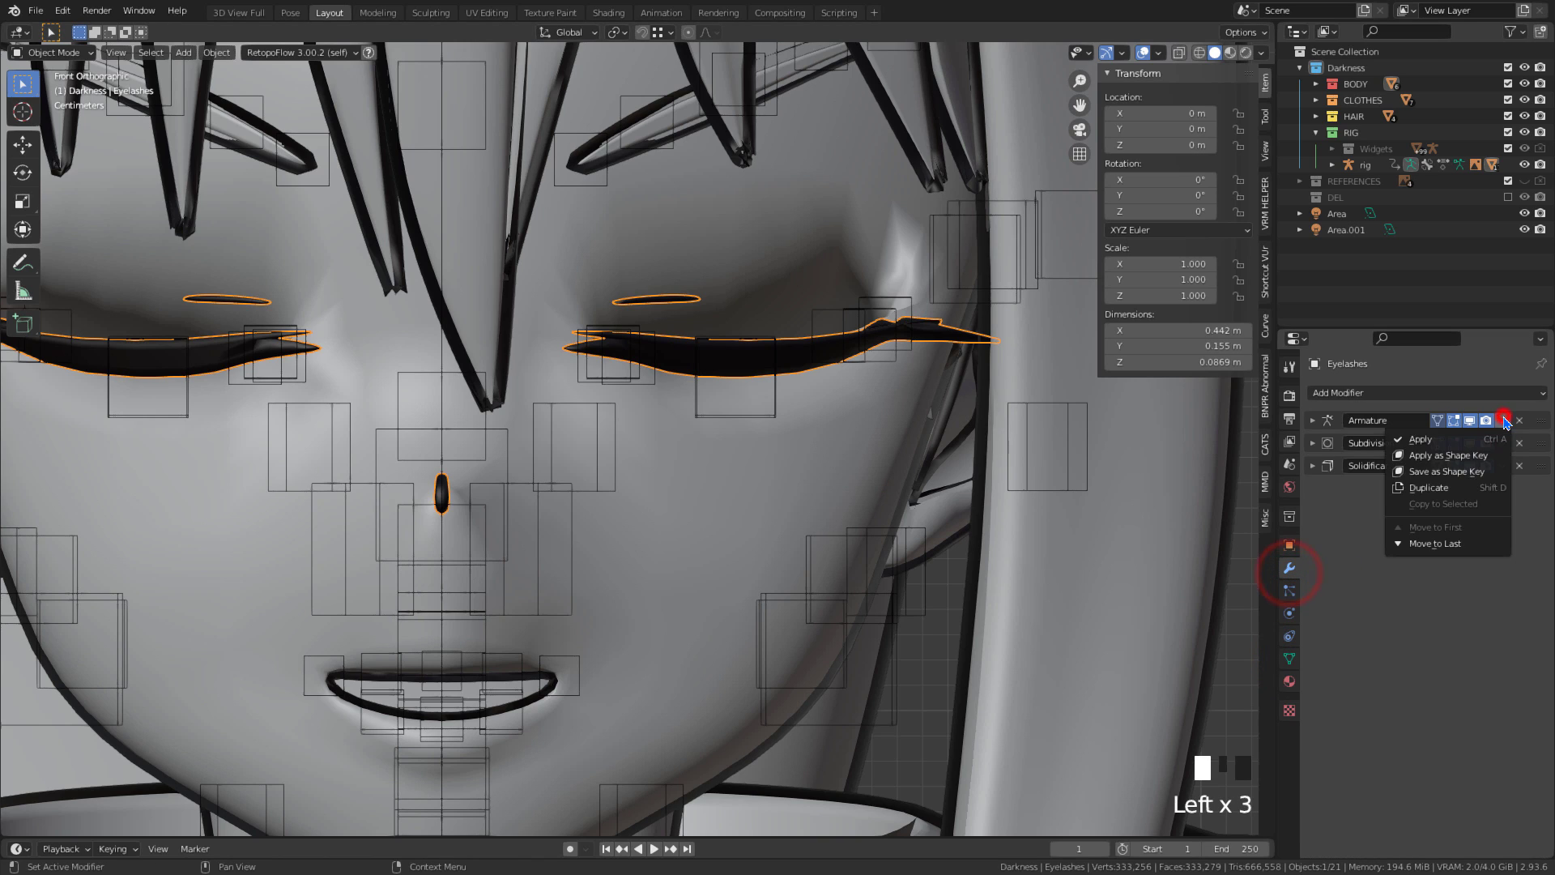
{"action": "left_click", "coordinate": [1427, 478]}
{"action": "left_click", "coordinate": [1290, 660]}
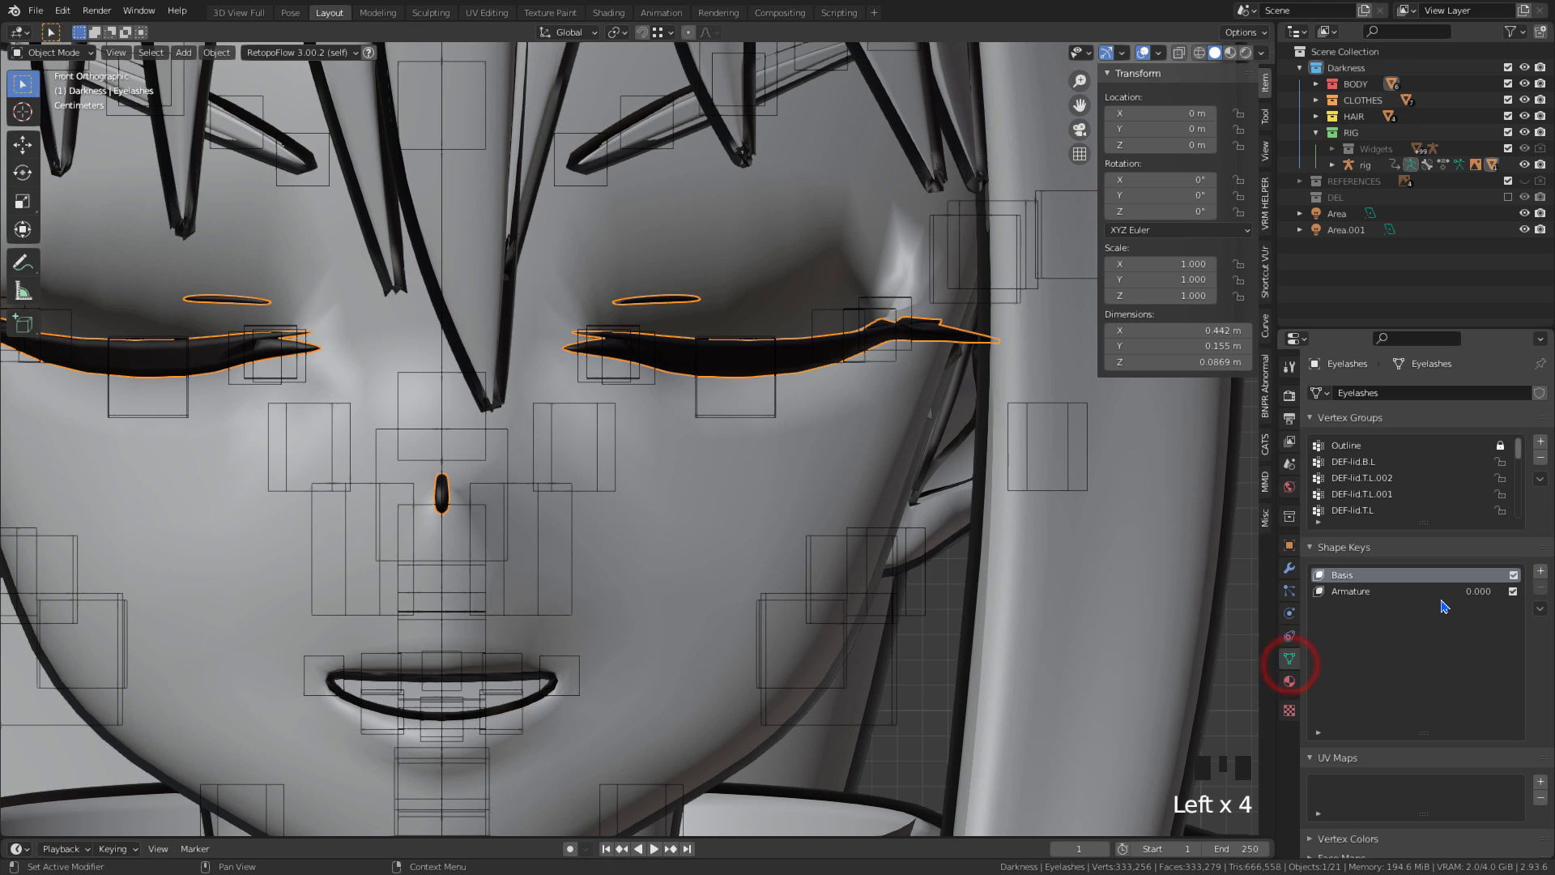
Save the Shadow Eyes mesh's Armature modifier as a shape key and rename that key Blink
{"action": "left_click", "coordinate": [1317, 84]}
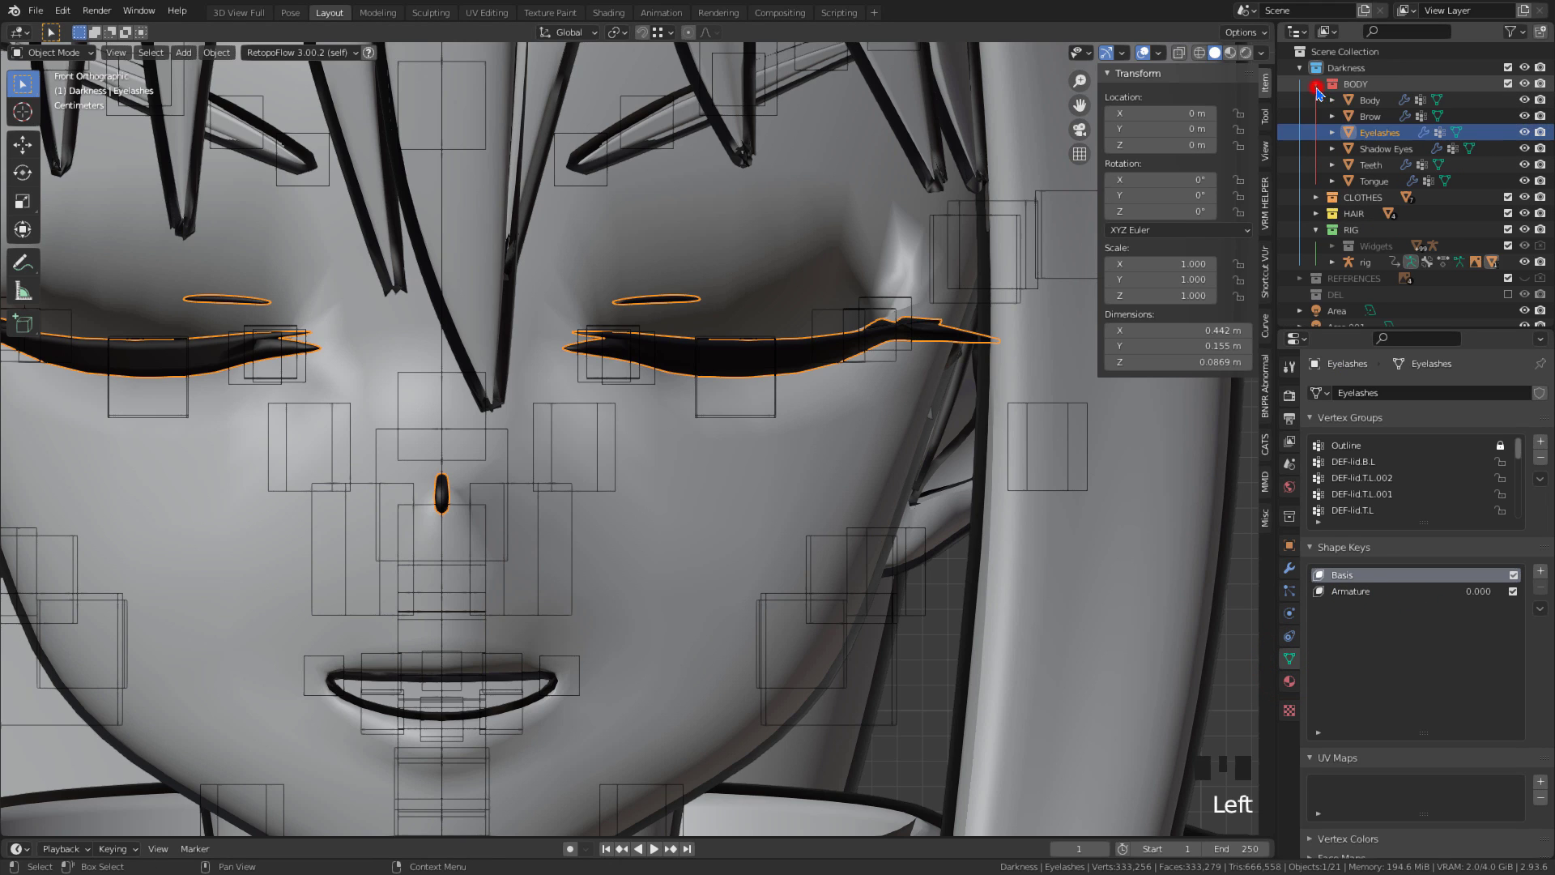
{"action": "key", "text": "z"}
{"action": "left_click", "coordinate": [1383, 149]}
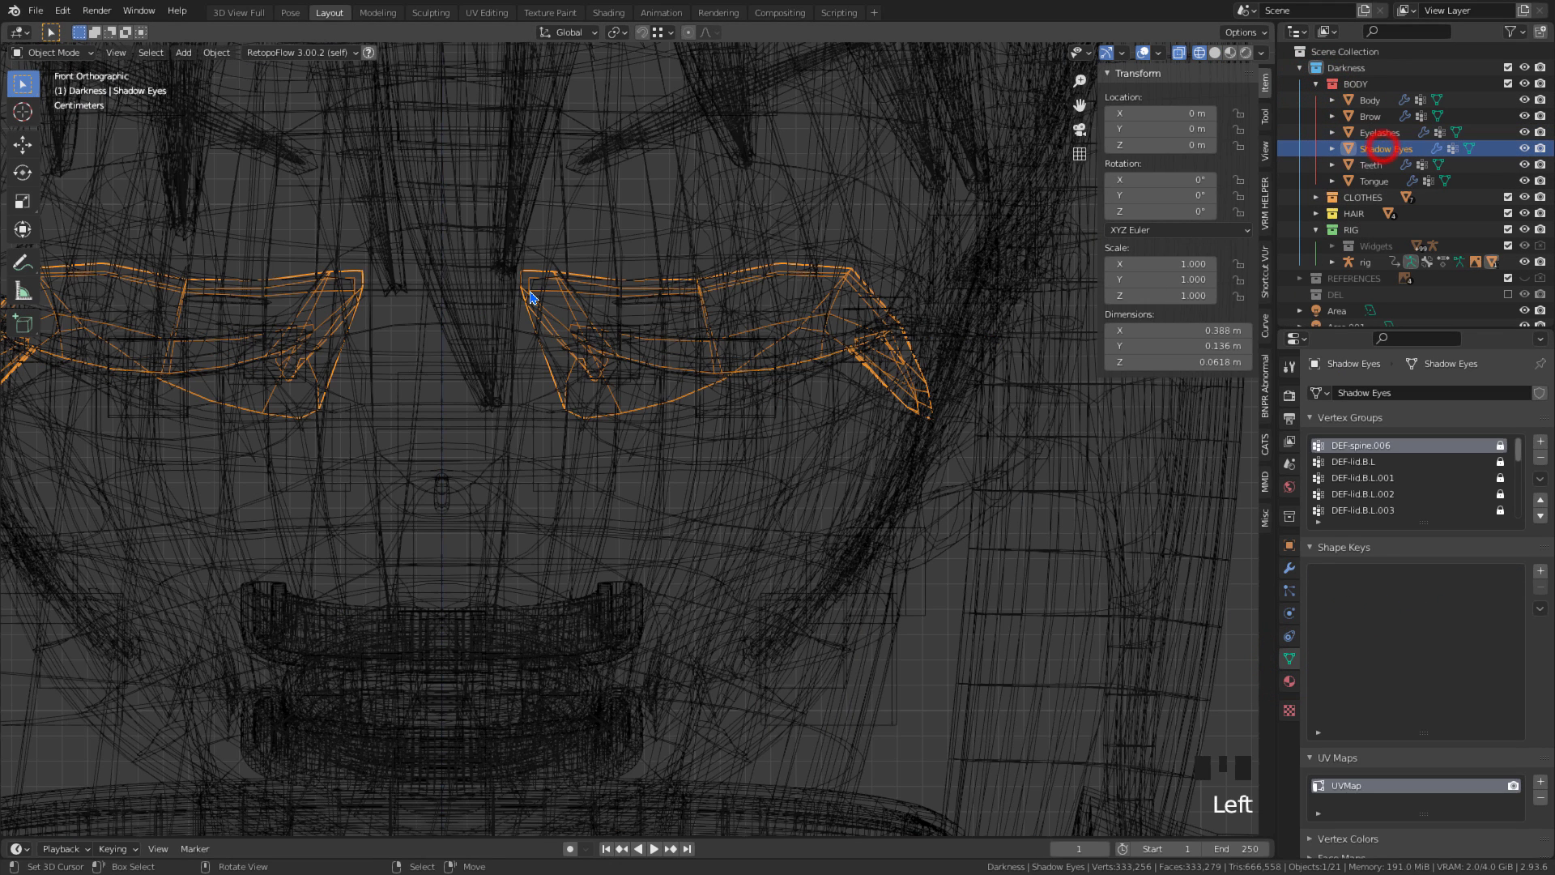
{"action": "left_click", "coordinate": [1289, 569]}
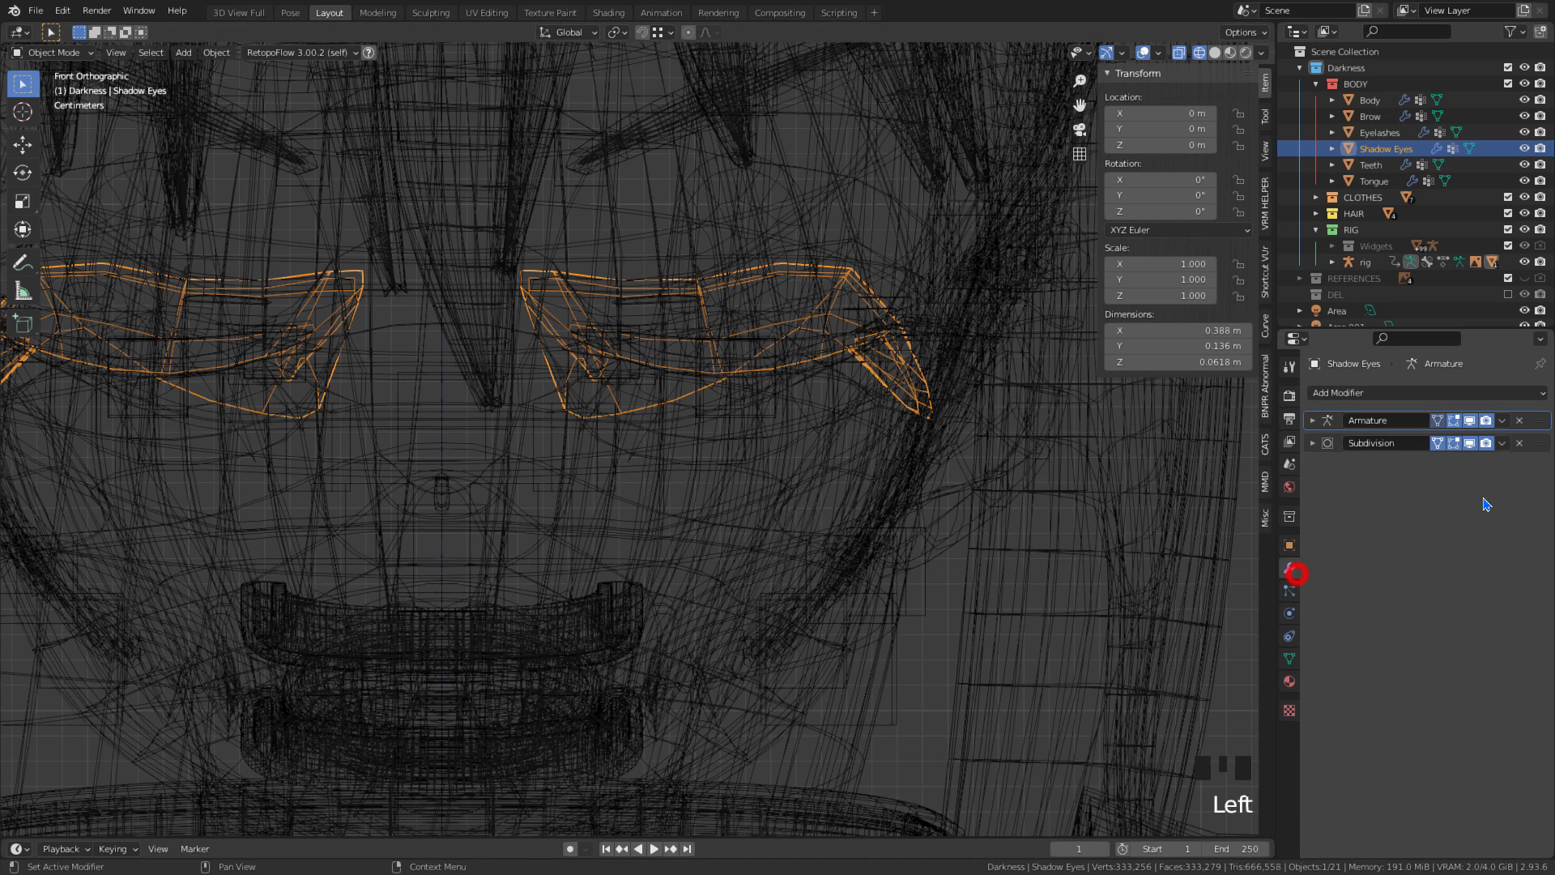
{"action": "left_click", "coordinate": [1503, 421]}
{"action": "left_click", "coordinate": [1423, 474]}
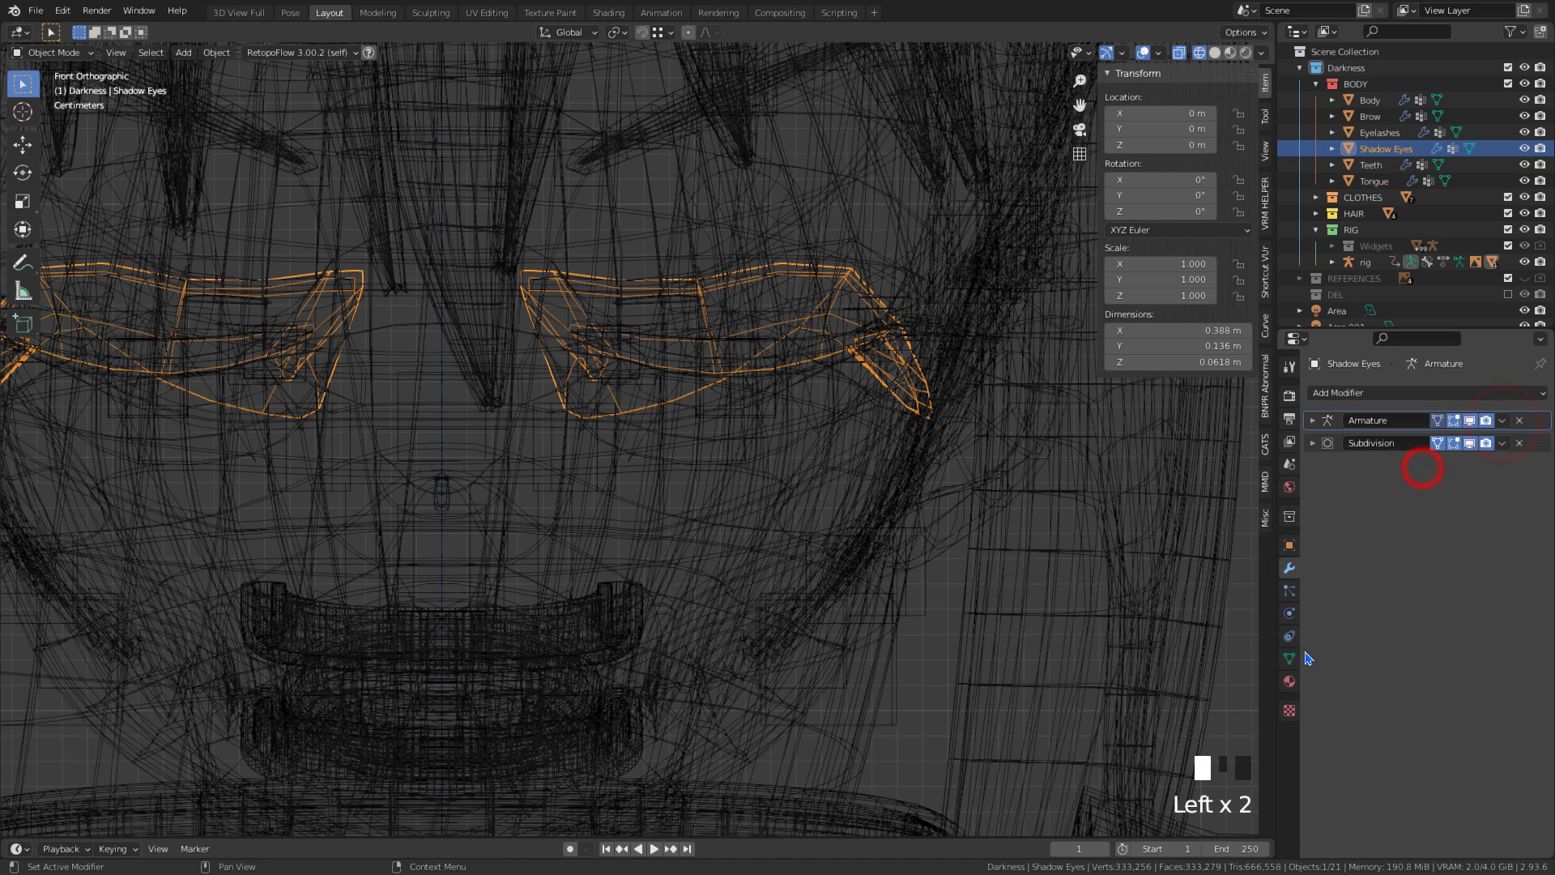
{"action": "left_click", "coordinate": [1289, 659]}
{"action": "left_click", "coordinate": [1343, 594], "text": "ctrl"}
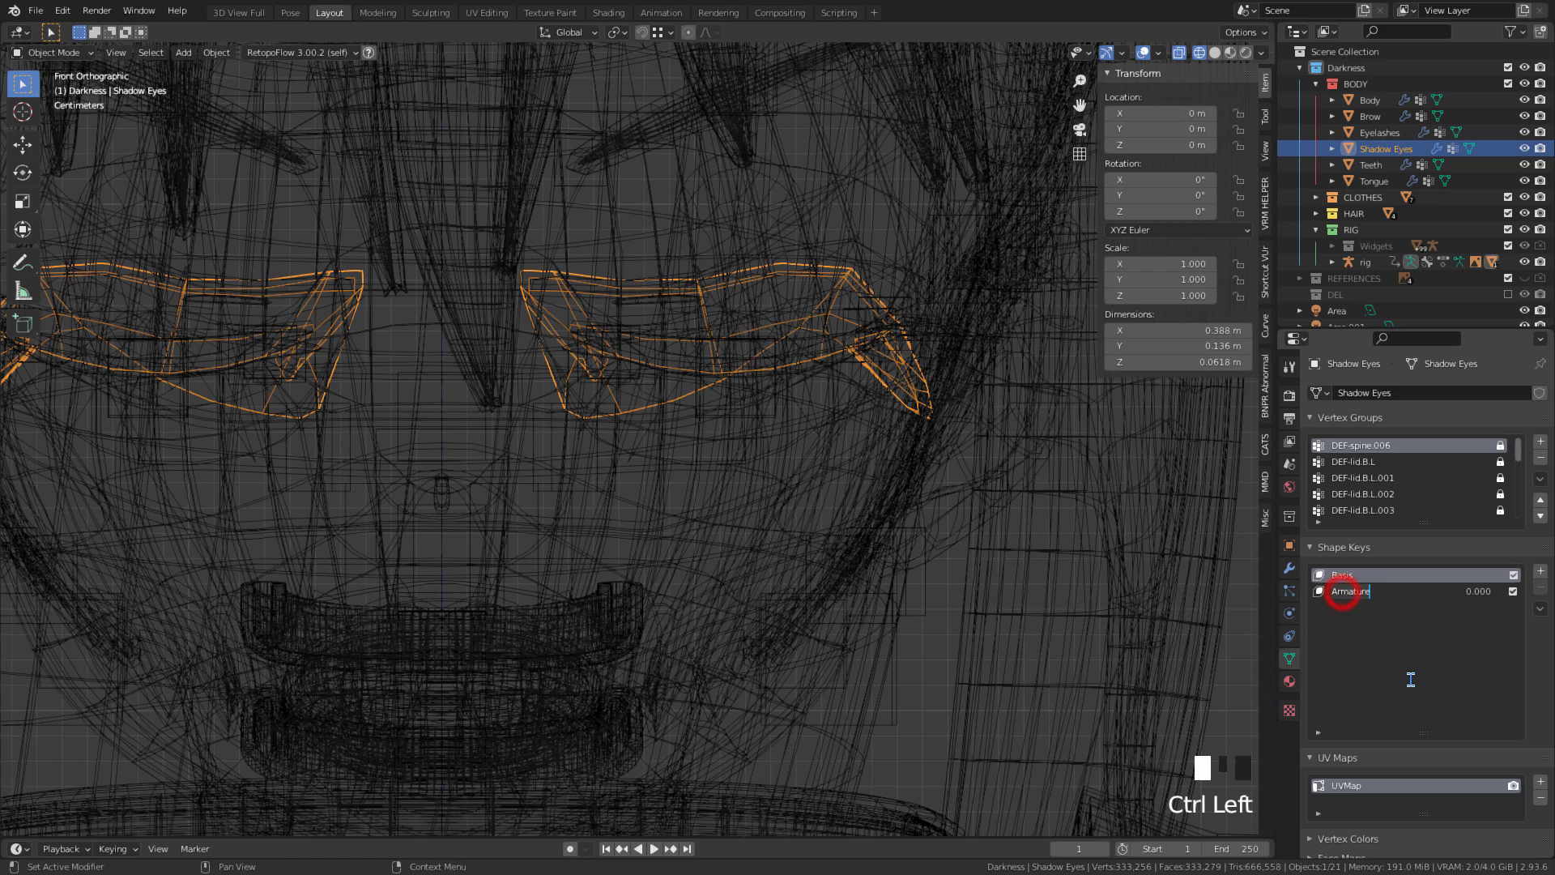
{"action": "type", "text": "Blink"}
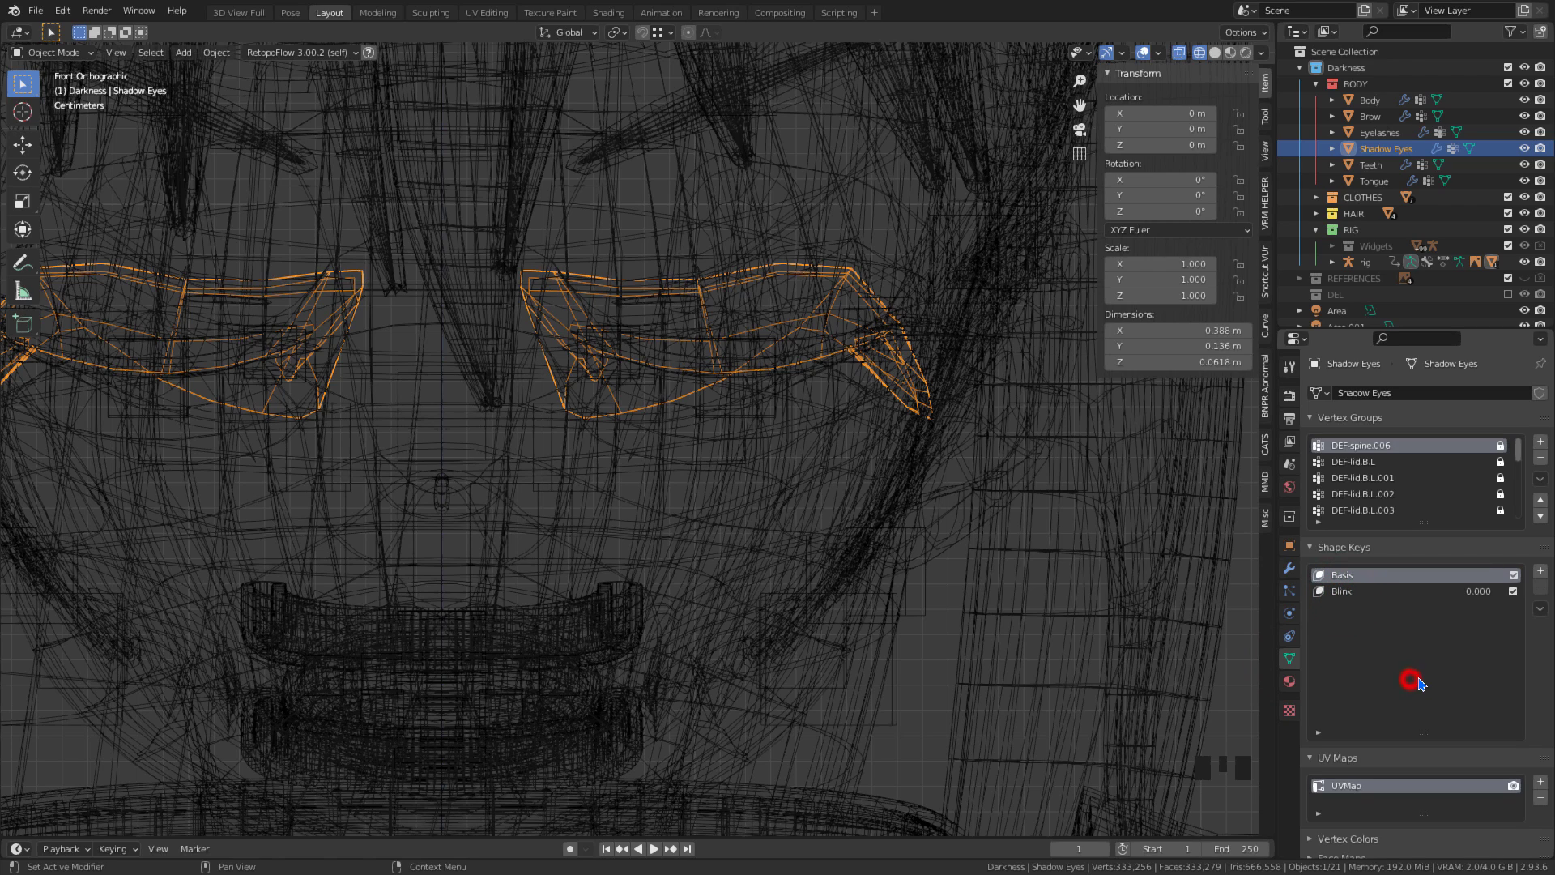
Rename the Eyelashes mesh's Armature shape key to Blink
{"action": "left_click", "coordinate": [1380, 133]}
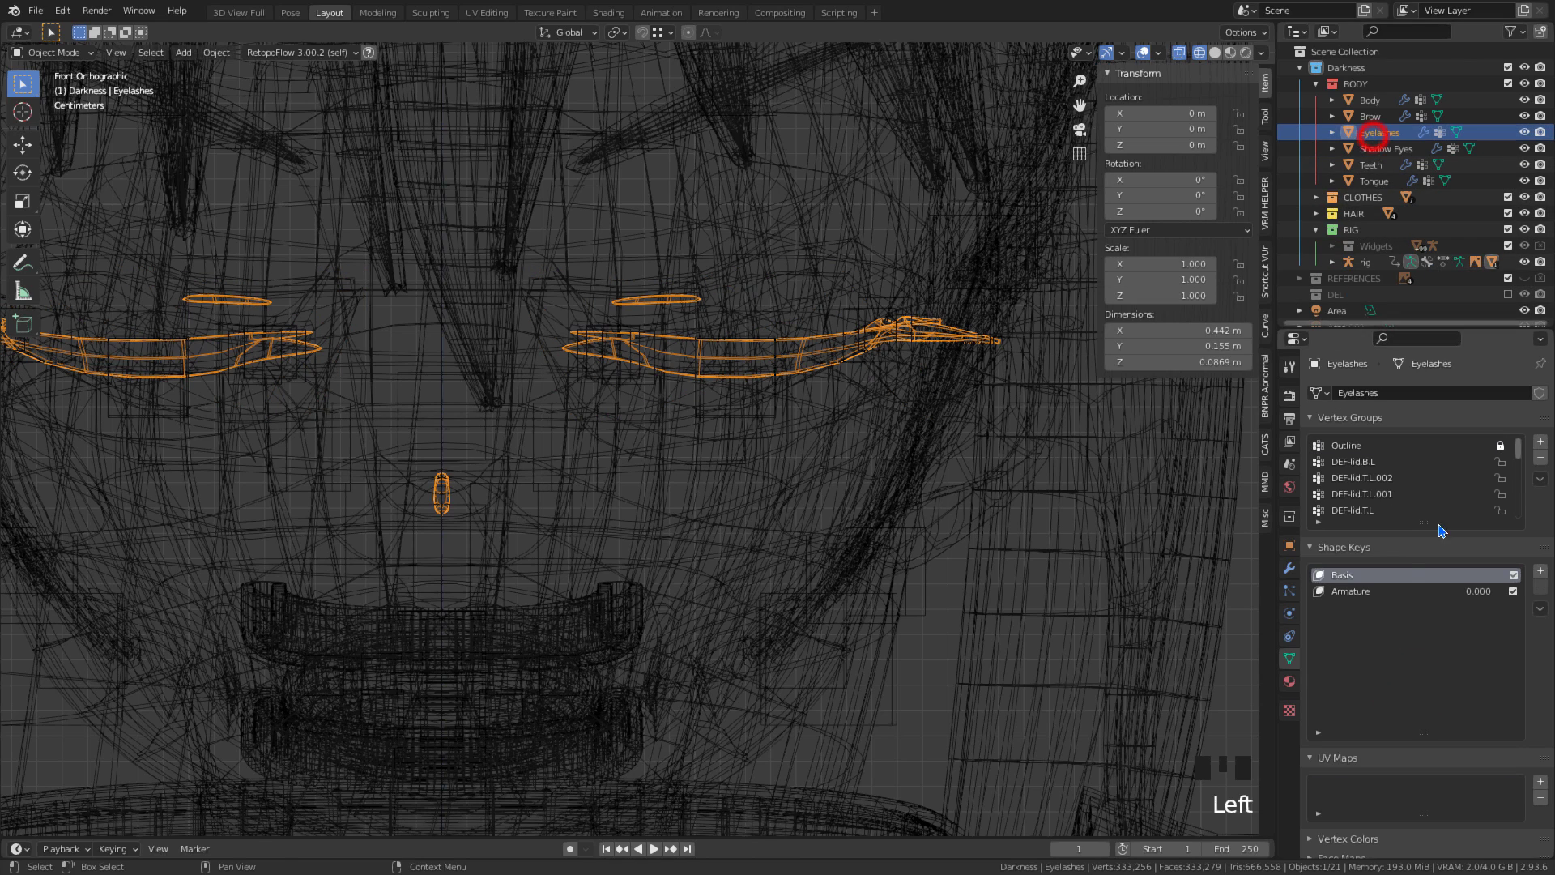
{"action": "left_click", "coordinate": [1347, 599], "text": "shift"}
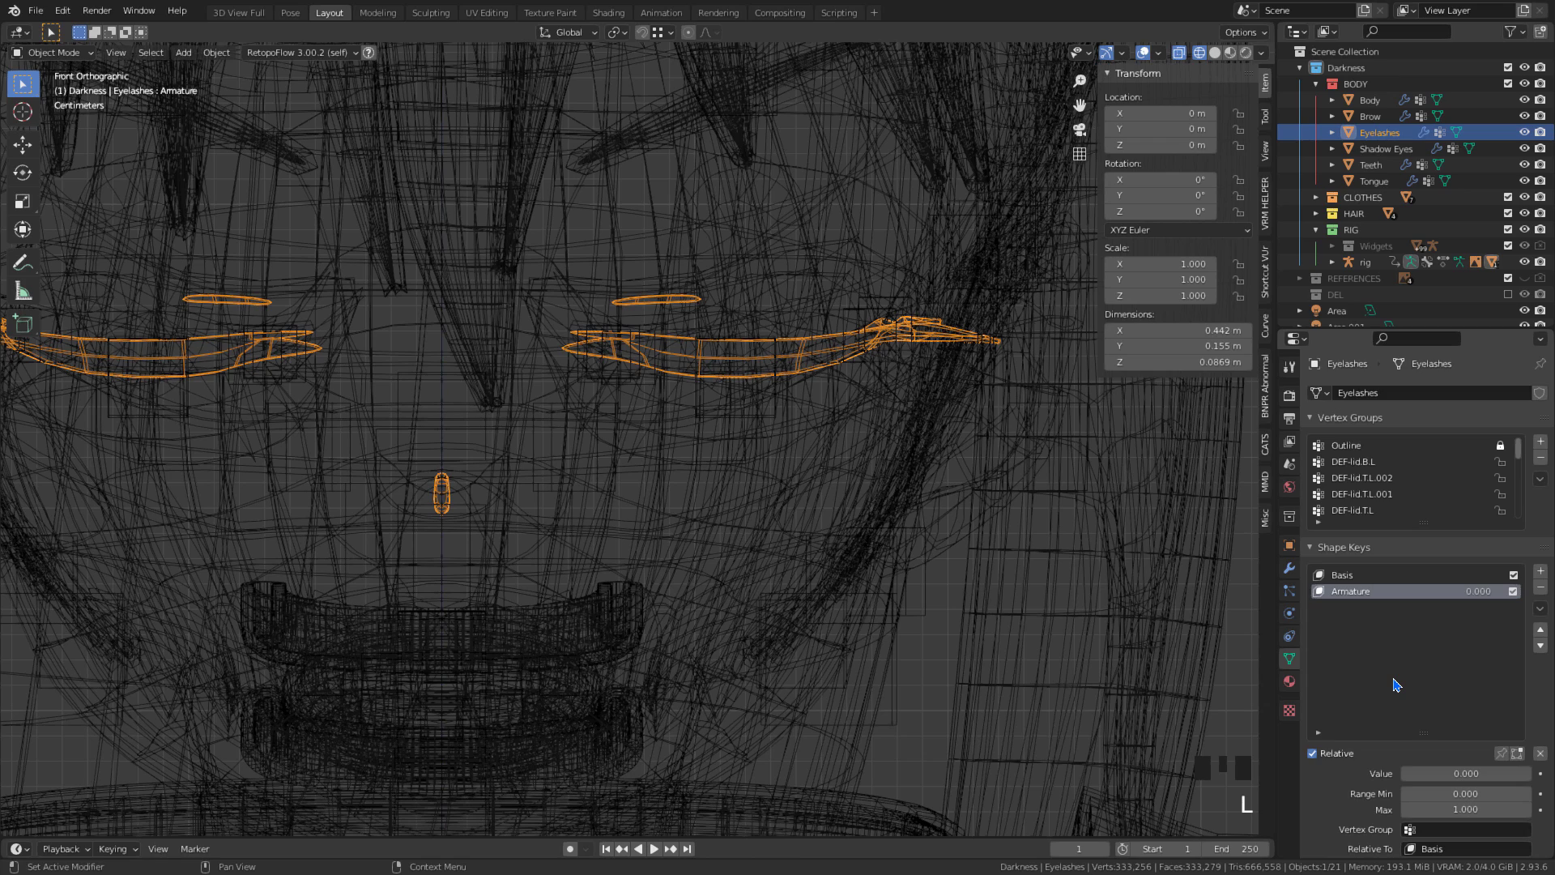
{"action": "key", "text": "k"}
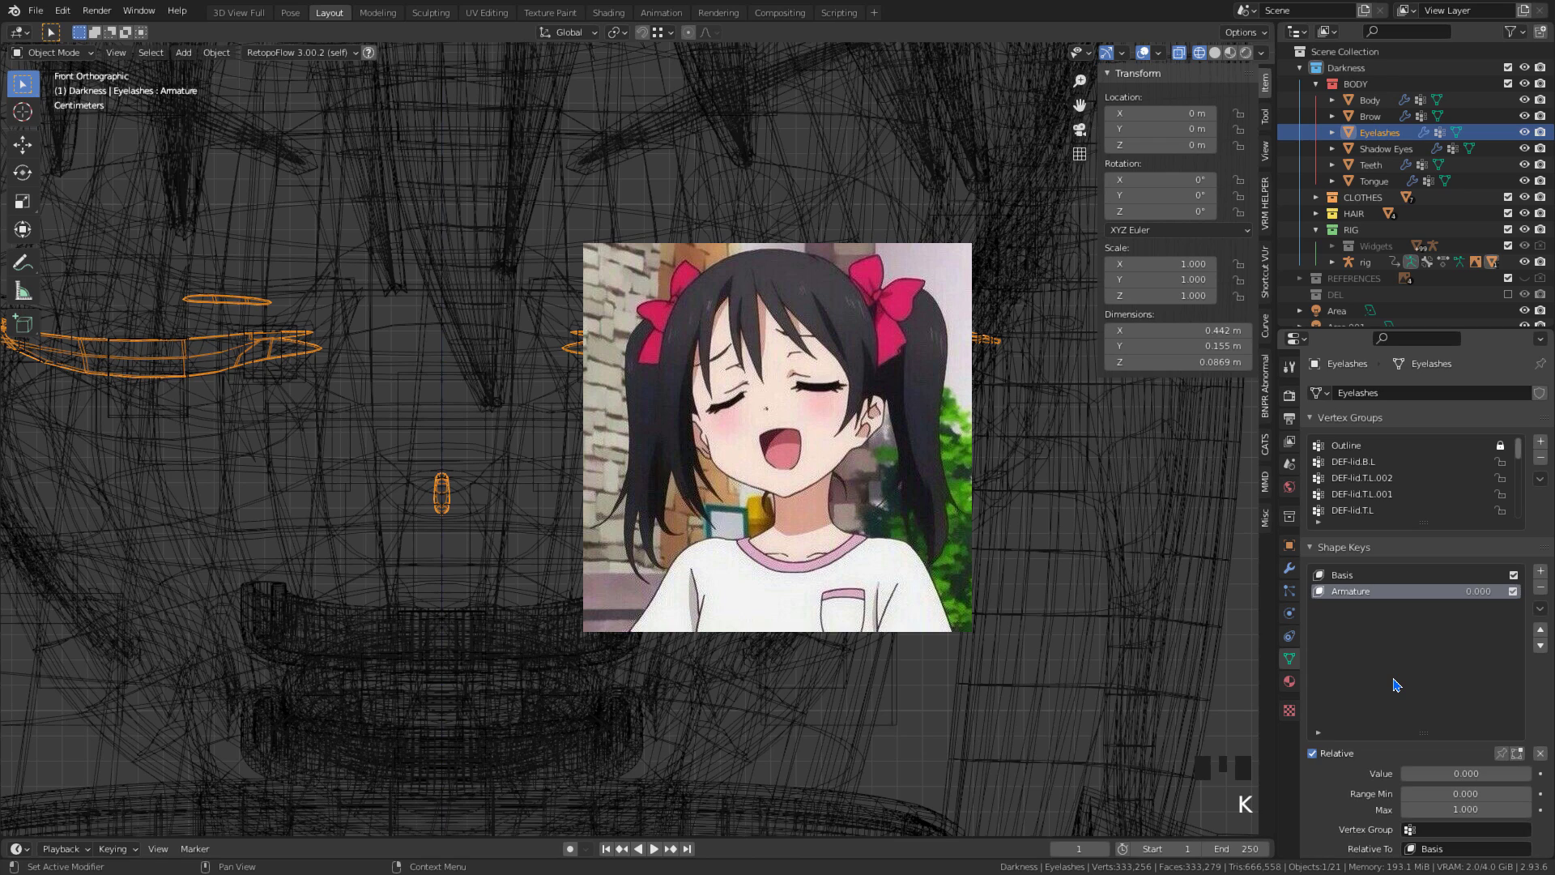
{"action": "left_click", "coordinate": [1355, 596], "text": "ctrl"}
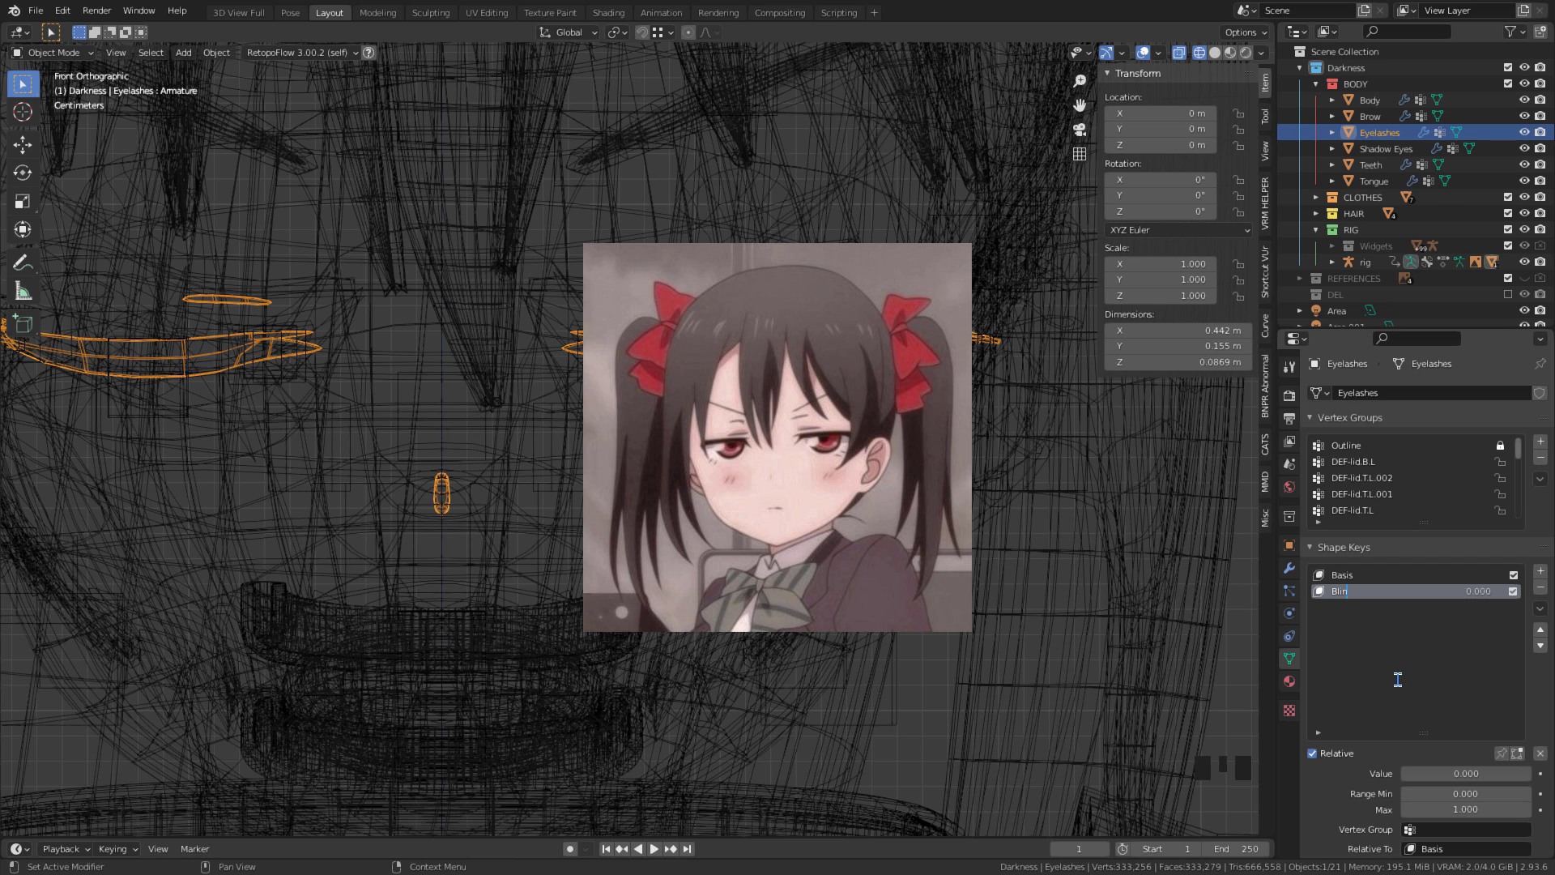
{"action": "type", "text": "Blink"}
{"action": "left_click", "coordinate": [1399, 679]}
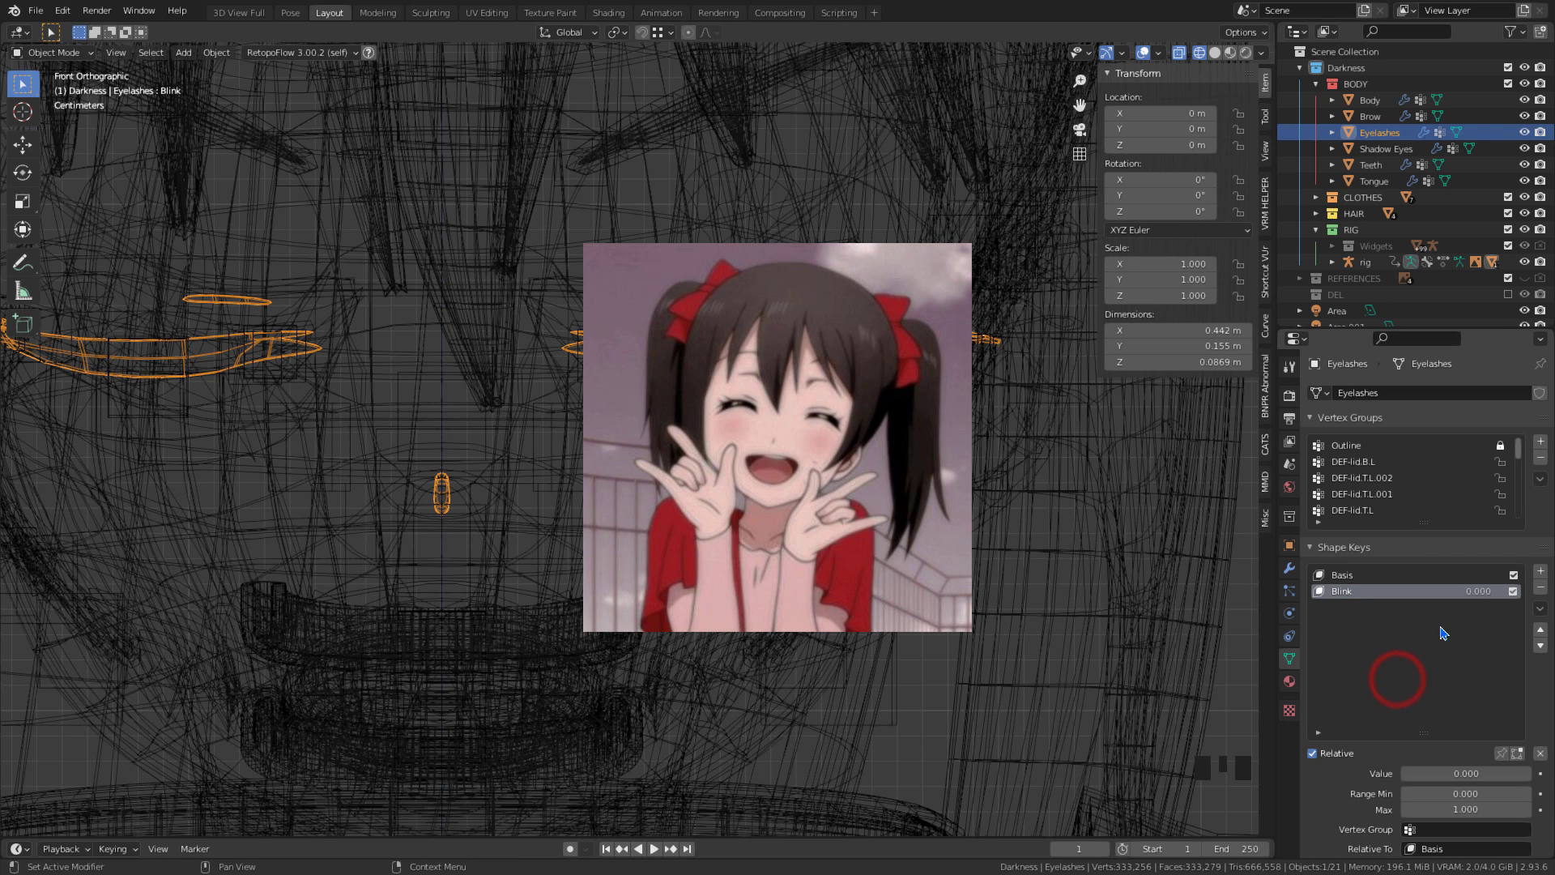
Rename the Body mesh's Armature shape key to Blink and return the viewport to solid shading
{"action": "left_click", "coordinate": [1369, 100]}
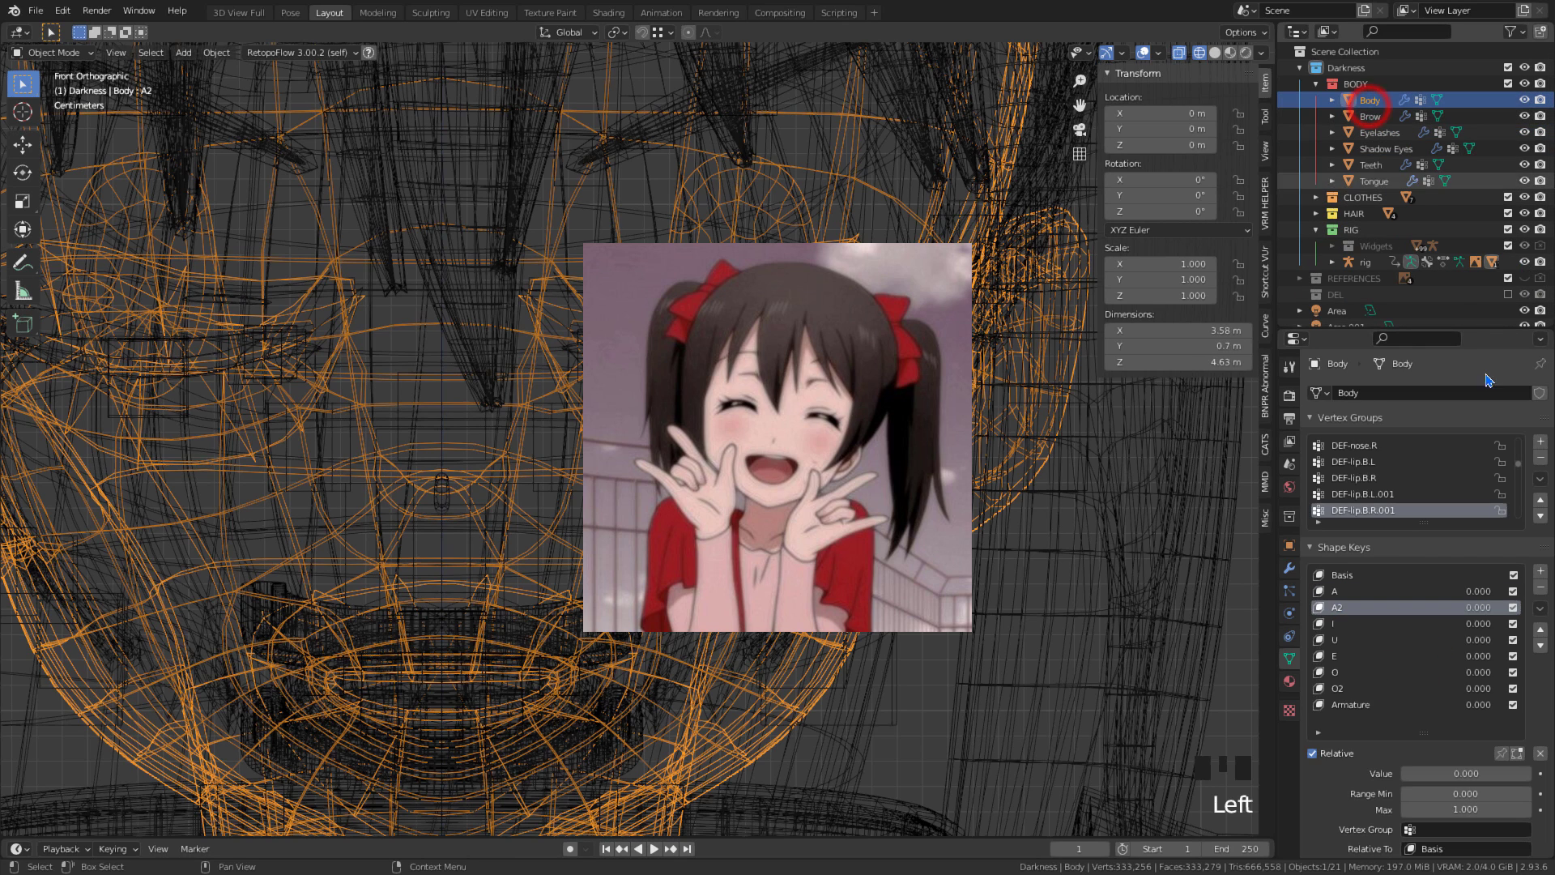
{"action": "left_click", "coordinate": [1349, 706]}
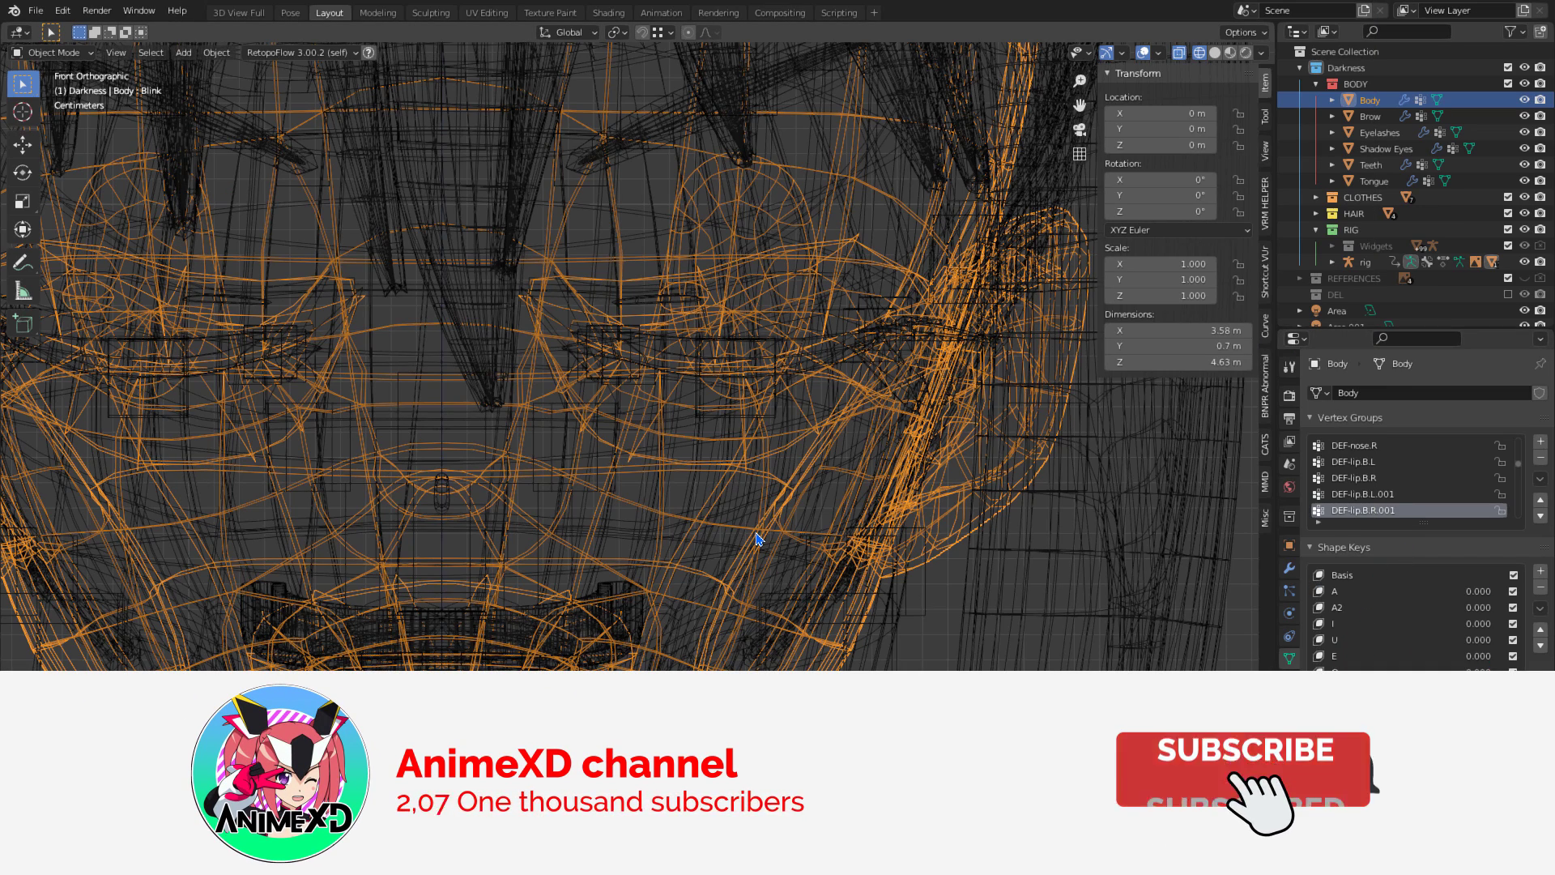
{"action": "key", "text": "shift+z"}
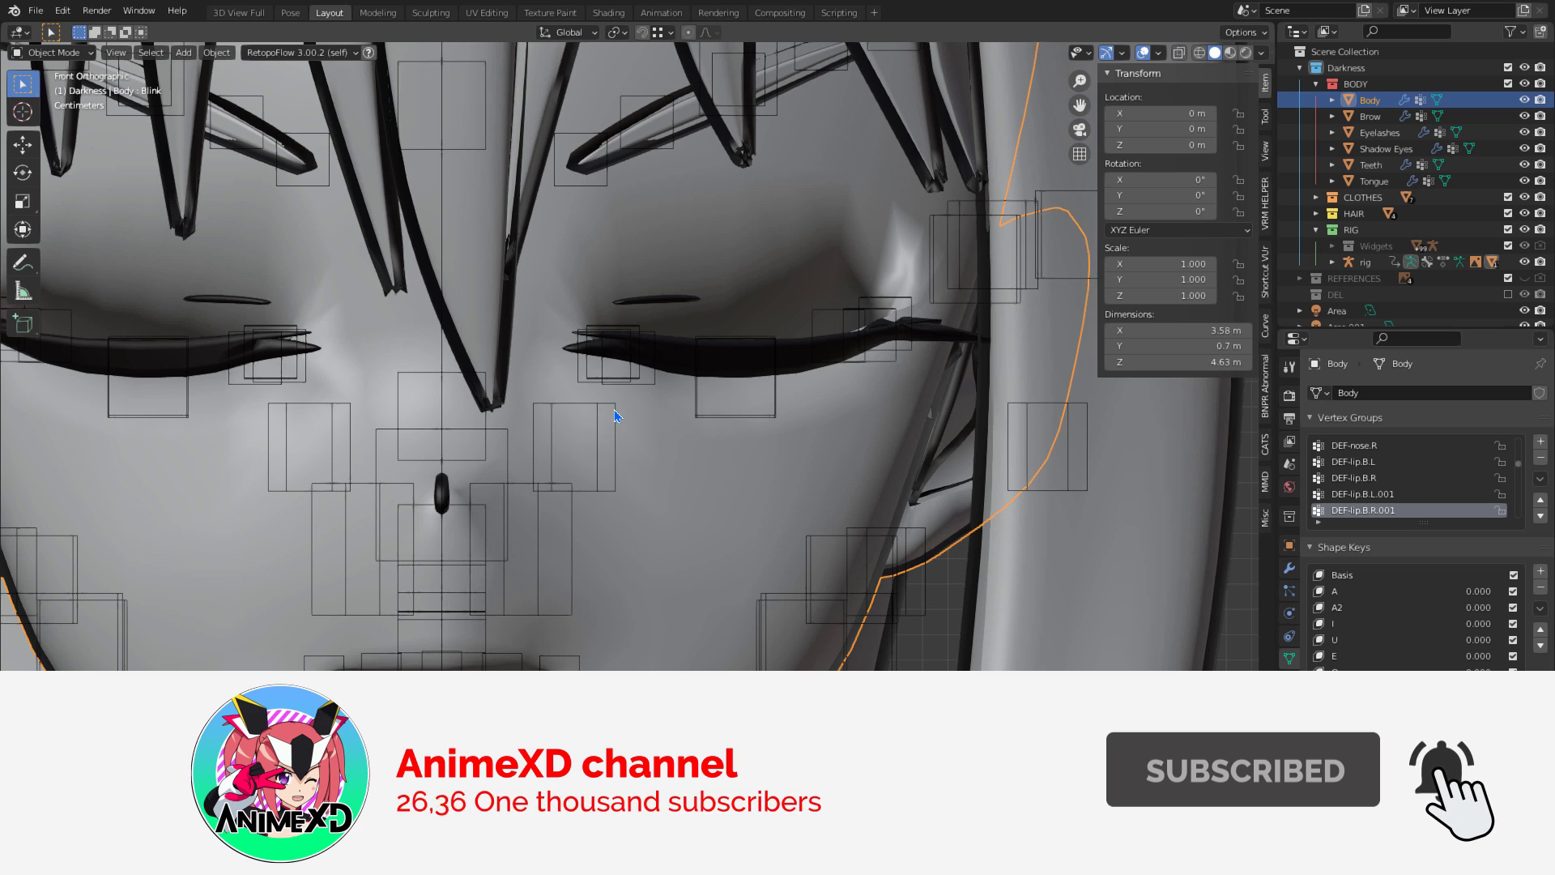
{"action": "middle_click_drag", "start_coordinate": [618, 416], "coordinate": [677, 453], "text": "shift"}
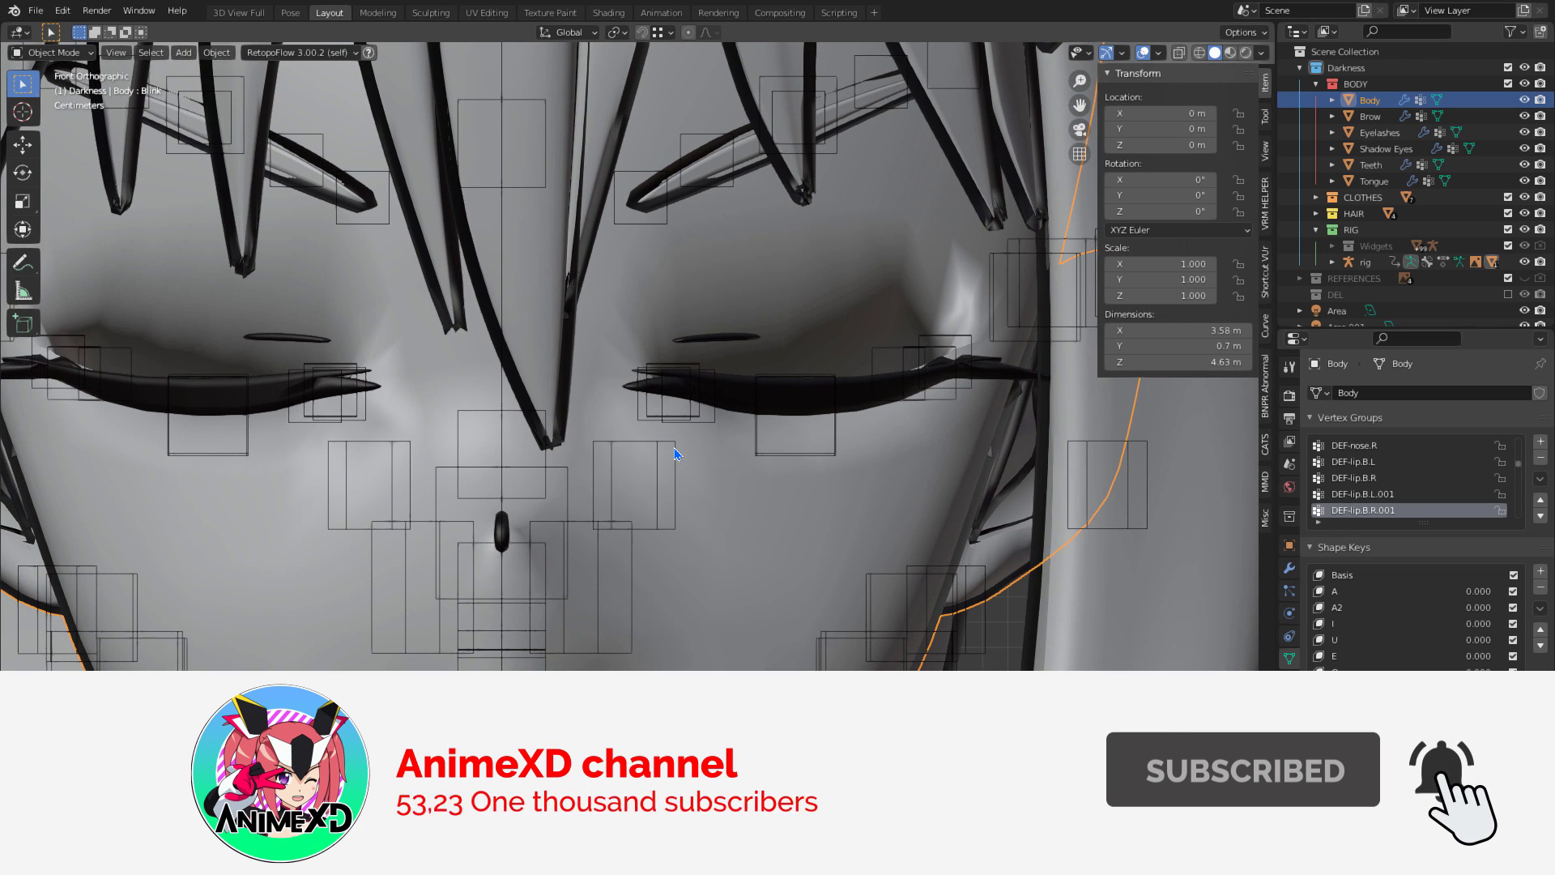